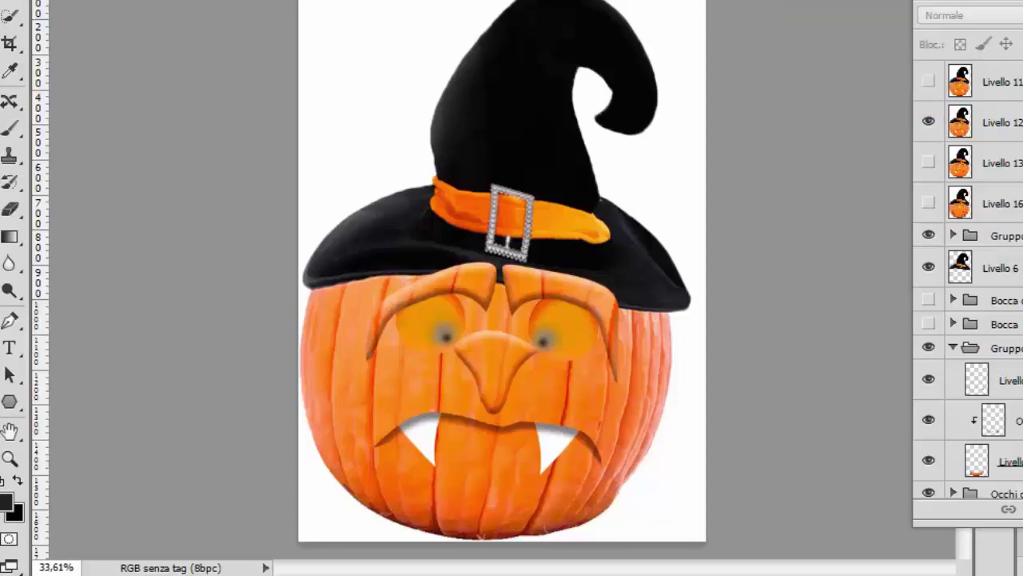
# - Preview face layers Livello 11, 12 and 13, leaving only the wide-smile Livello 16 visible
pyautogui.click(928, 82)
pyautogui.click(929, 84)
pyautogui.click(930, 162)
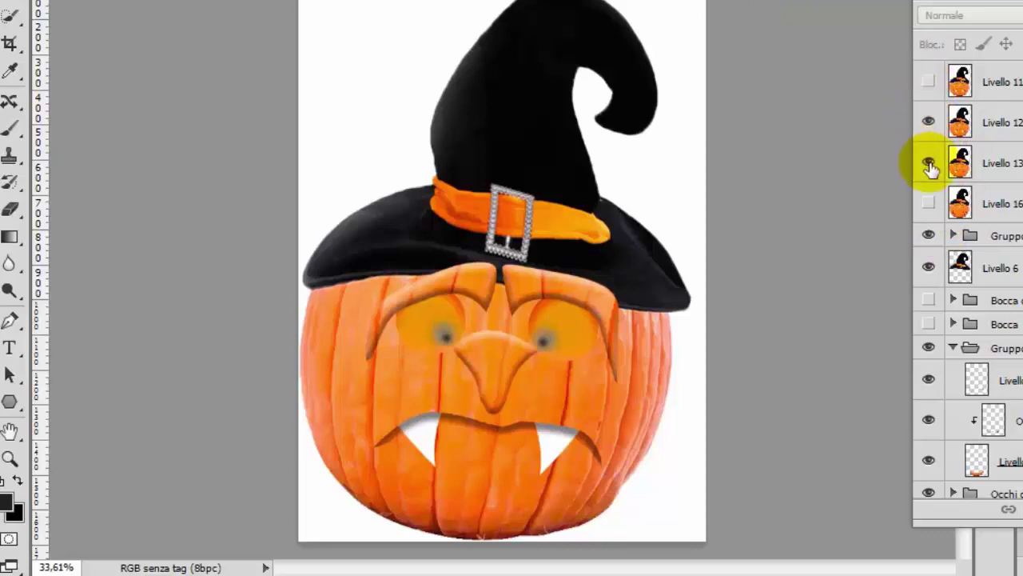
pyautogui.click(932, 128)
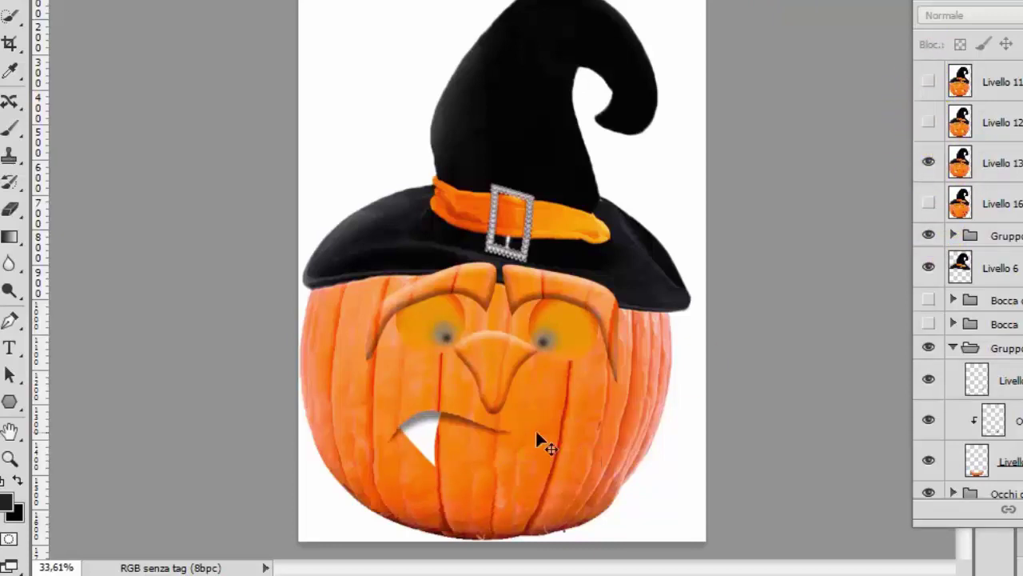
pyautogui.click(928, 163)
pyautogui.click(928, 203)
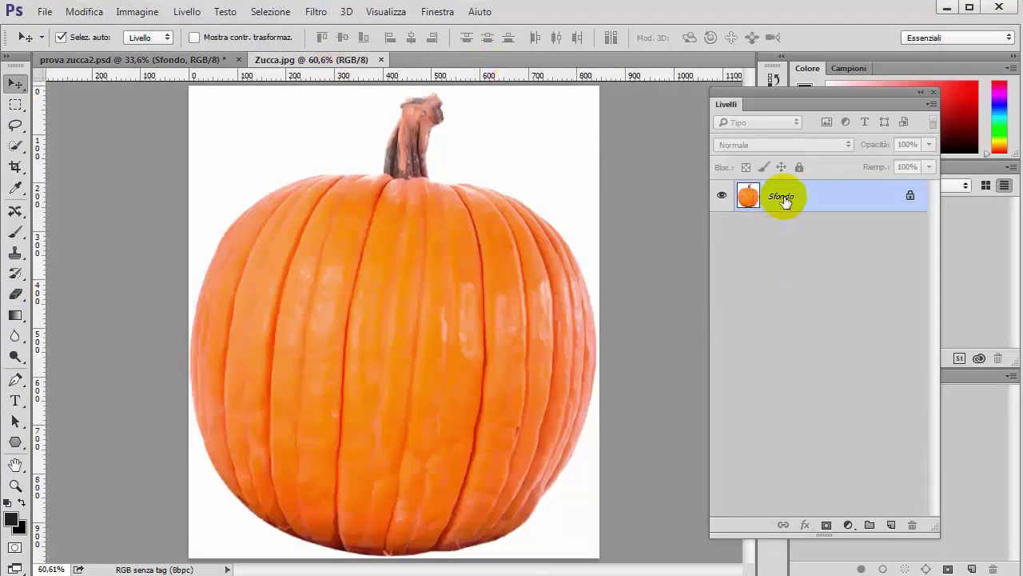
# - Duplicate the Sfondo pumpkin photo onto Livello 1 with Ctrl+J
pyautogui.hotkey('ctrl', 'j')
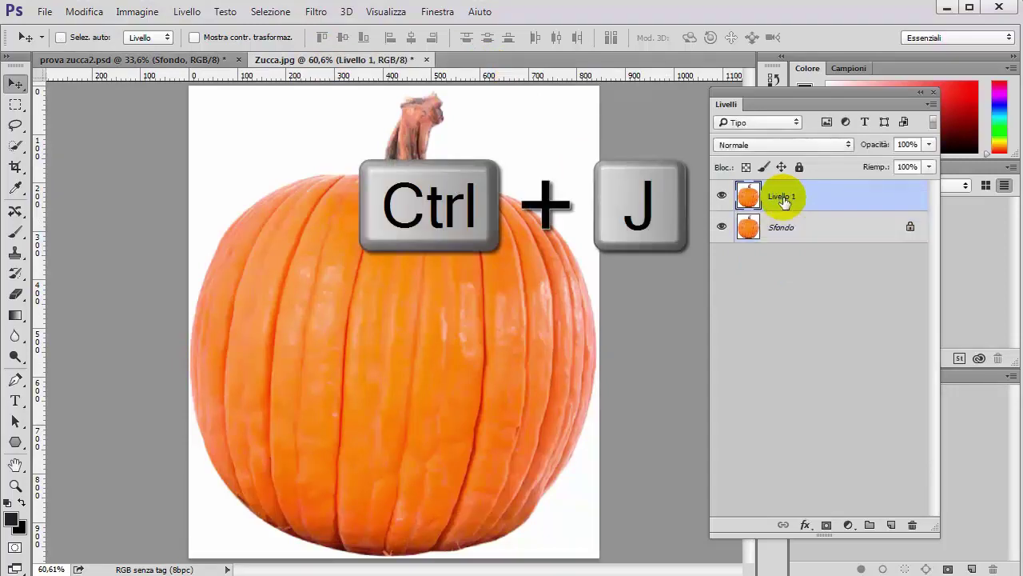
pyautogui.click(844, 237)
pyautogui.click(823, 202)
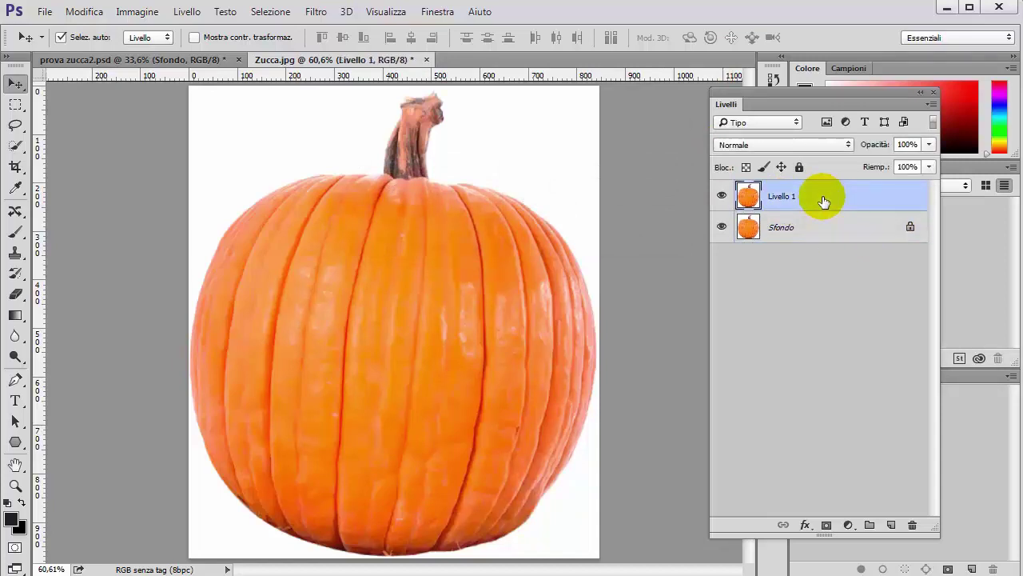
# - Dock the Tracciati (Paths) panel into the Layers panel group, back on Livelli
pyautogui.moveTo(838, 102)
pyautogui.mouseDown()
pyautogui.moveTo(718, 97)
pyautogui.moveTo(727, 99)
pyautogui.mouseUp()
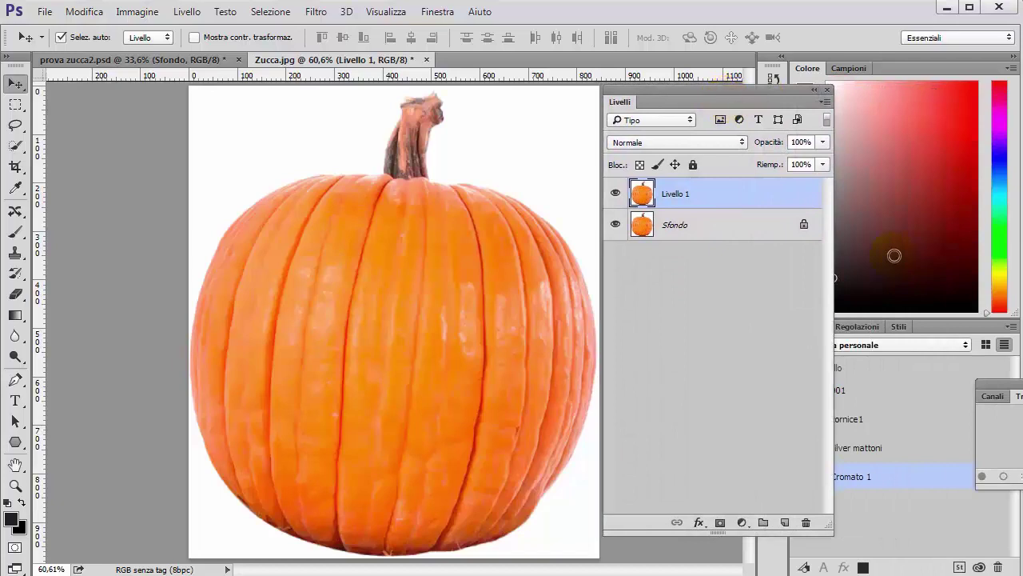
pyautogui.moveTo(1009, 395); pyautogui.dragTo(681, 109)
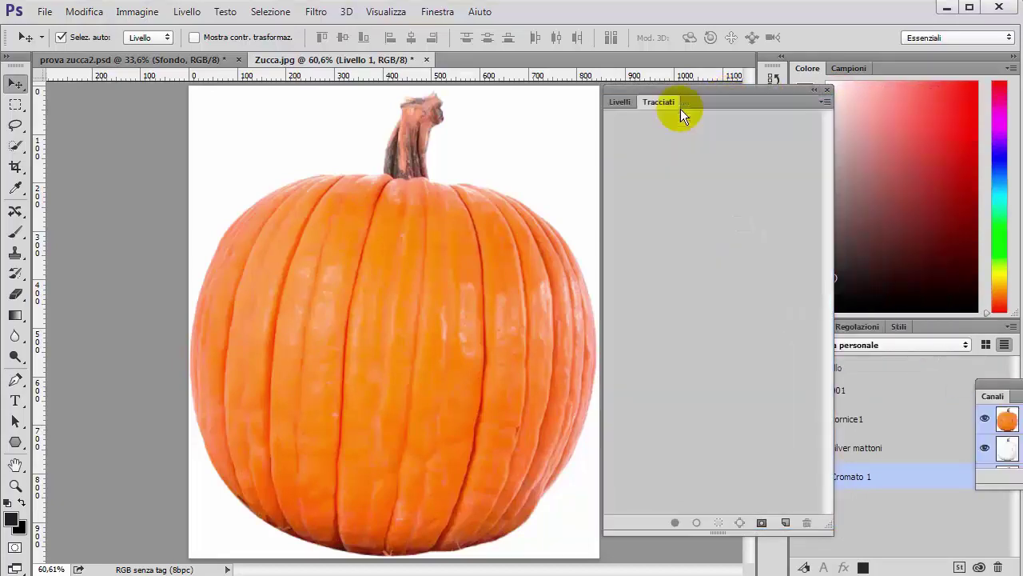
pyautogui.click(621, 103)
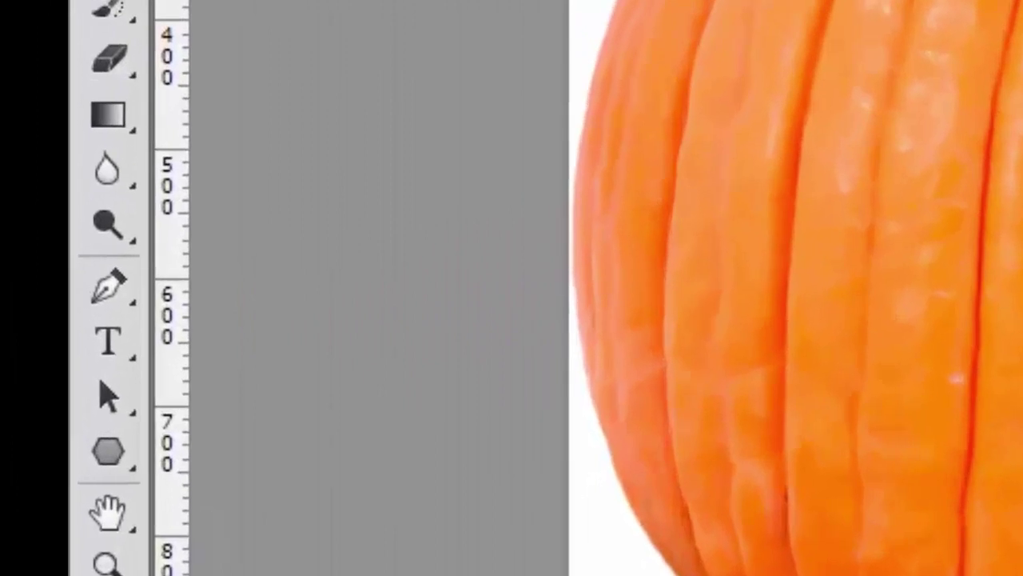
# - Trace a closed Pen path with a wavy top edge around the pumpkin's lower half and bottom
pyautogui.click(112, 295)
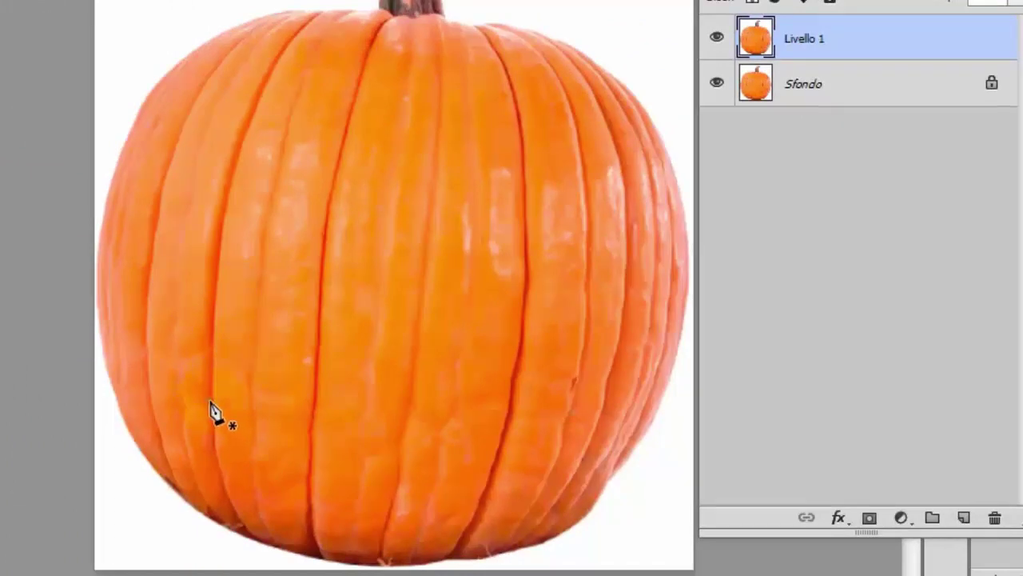
pyautogui.click(209, 400)
pyautogui.moveTo(408, 372); pyautogui.dragTo(412, 381)
pyautogui.click(503, 368)
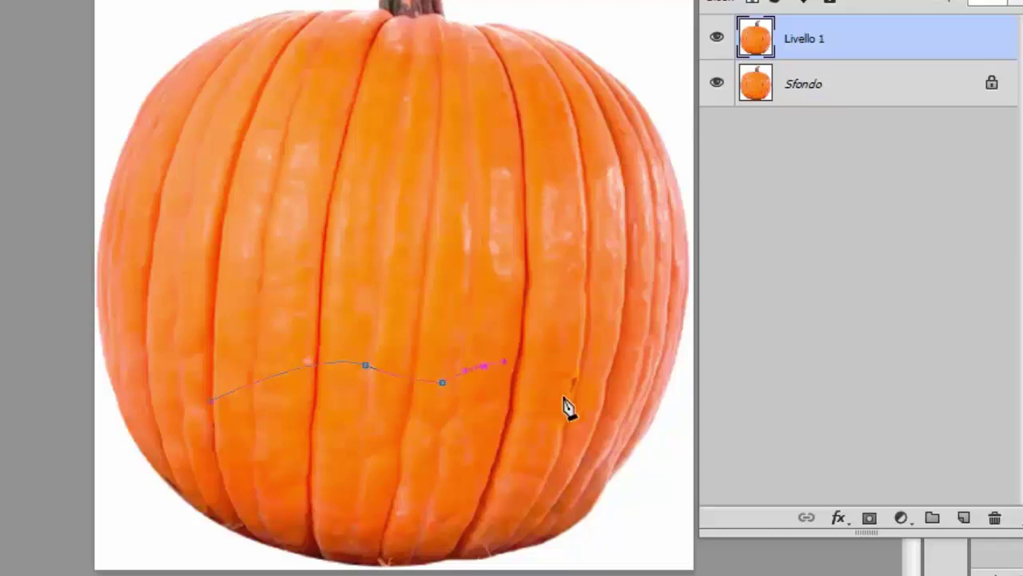
pyautogui.click(610, 442)
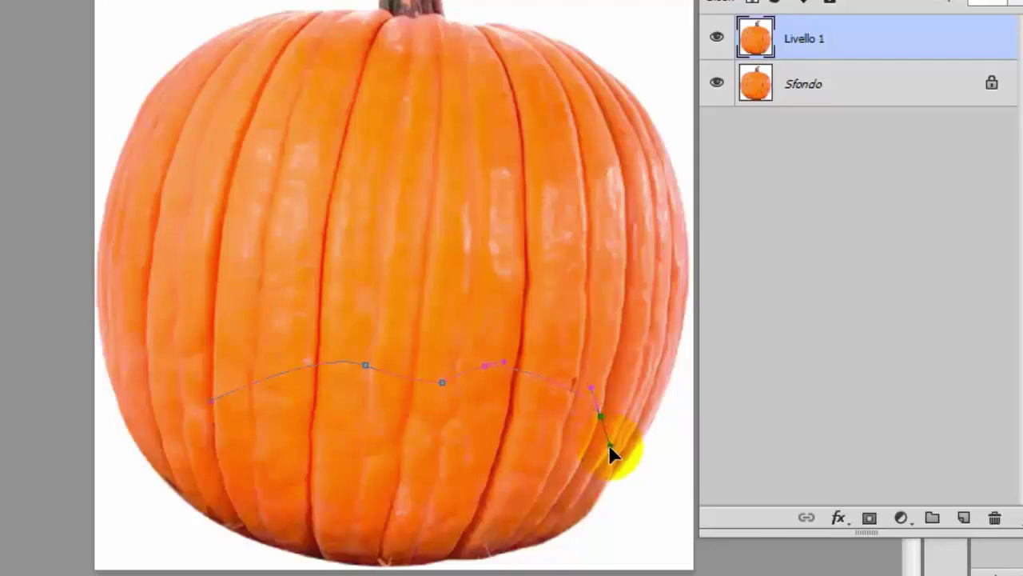
pyautogui.click(605, 566)
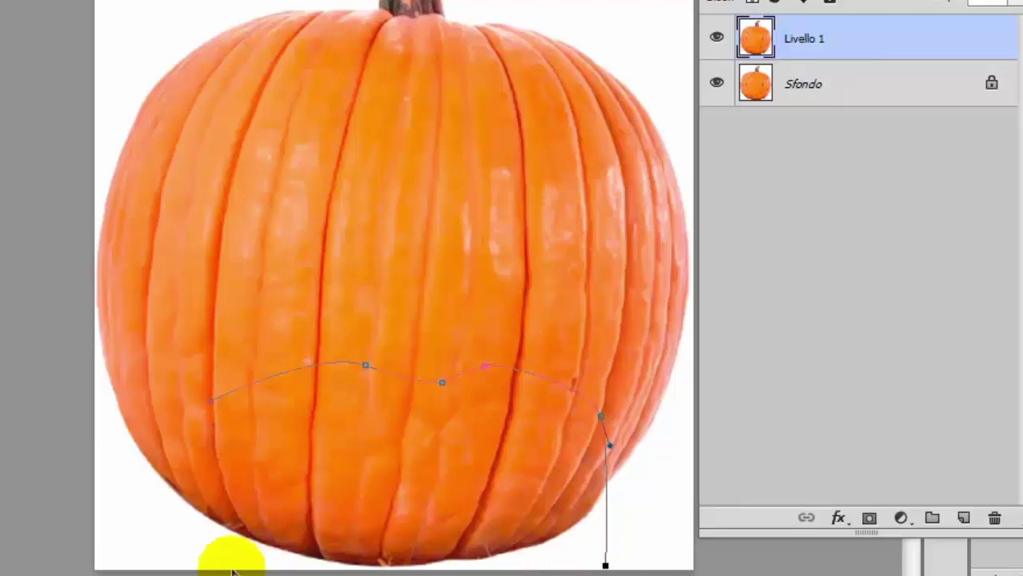
pyautogui.click(199, 566)
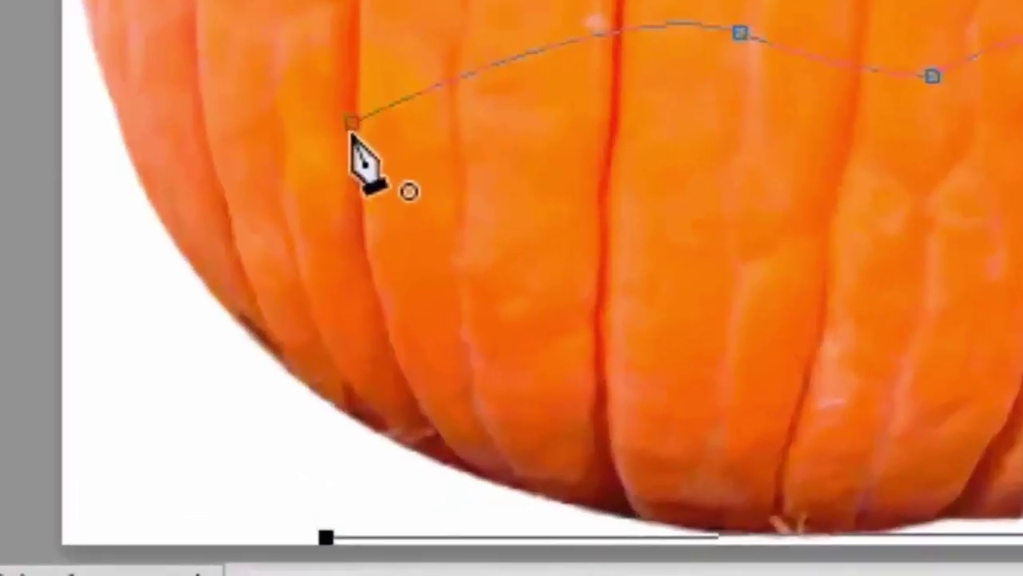
pyautogui.click(257, 306)
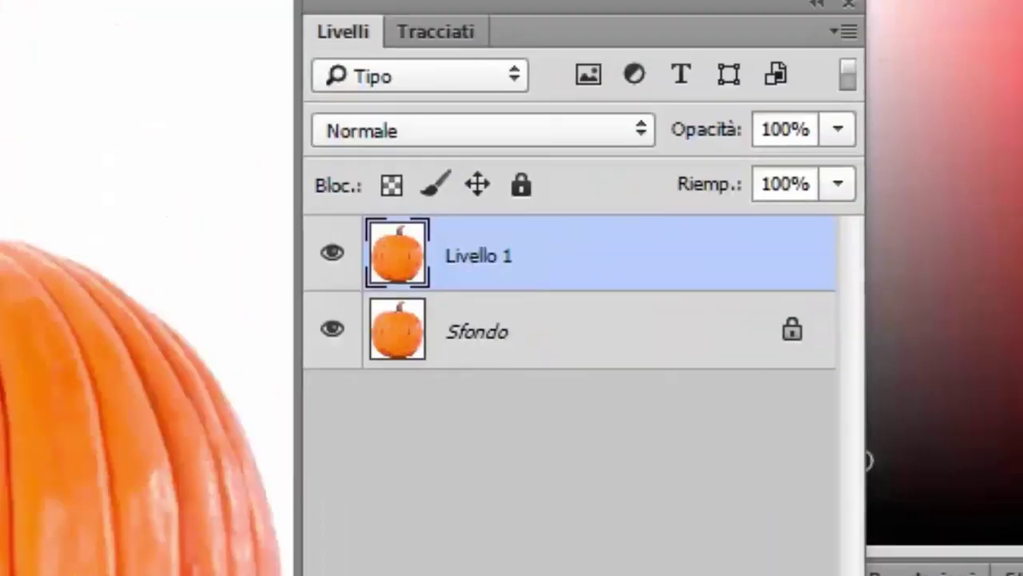
pyautogui.click(438, 33)
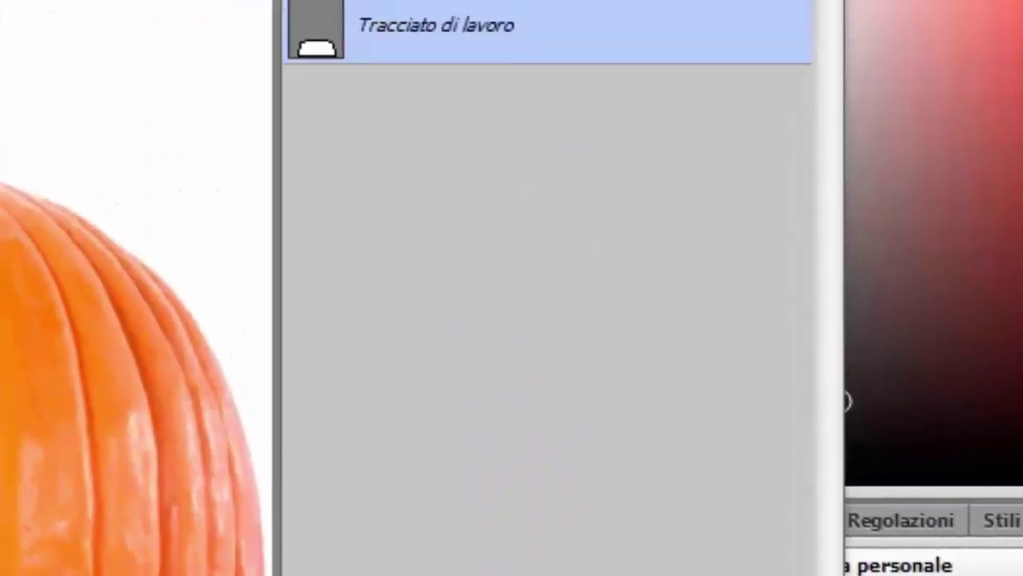
# - Load the work path as a selection and copy the pumpkin bottom onto Livello 2
pyautogui.press('ctrl')
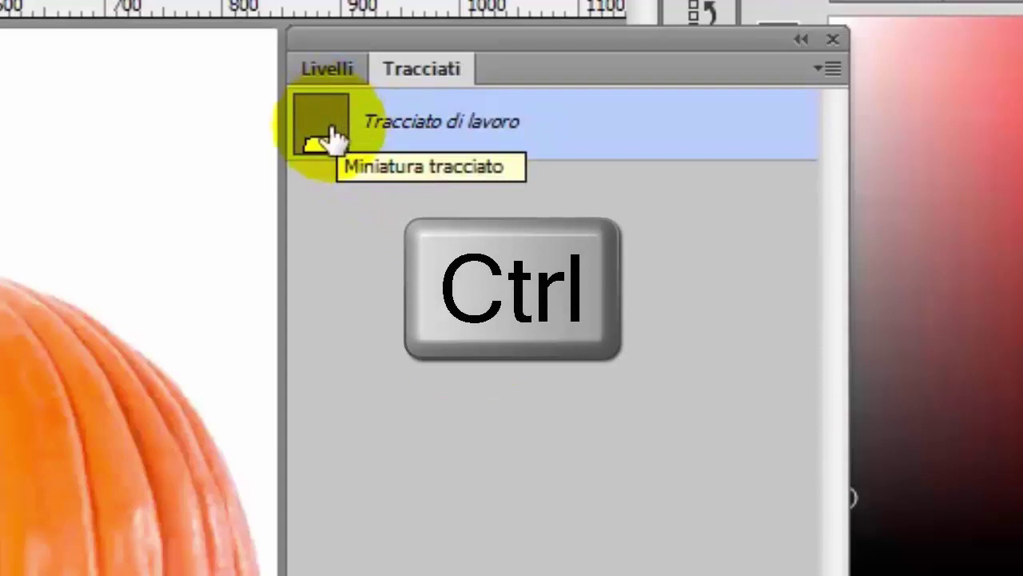
pyautogui.keyDown('ctrl'); pyautogui.click(337, 139); pyautogui.keyUp('ctrl')
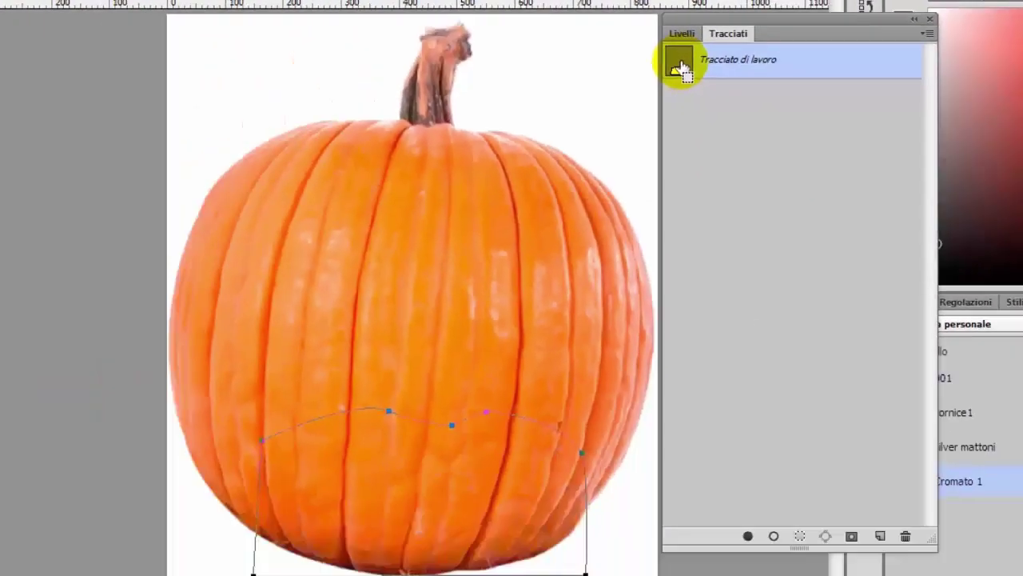
pyautogui.keyDown('ctrl'); pyautogui.click(681, 69); pyautogui.keyUp('ctrl')
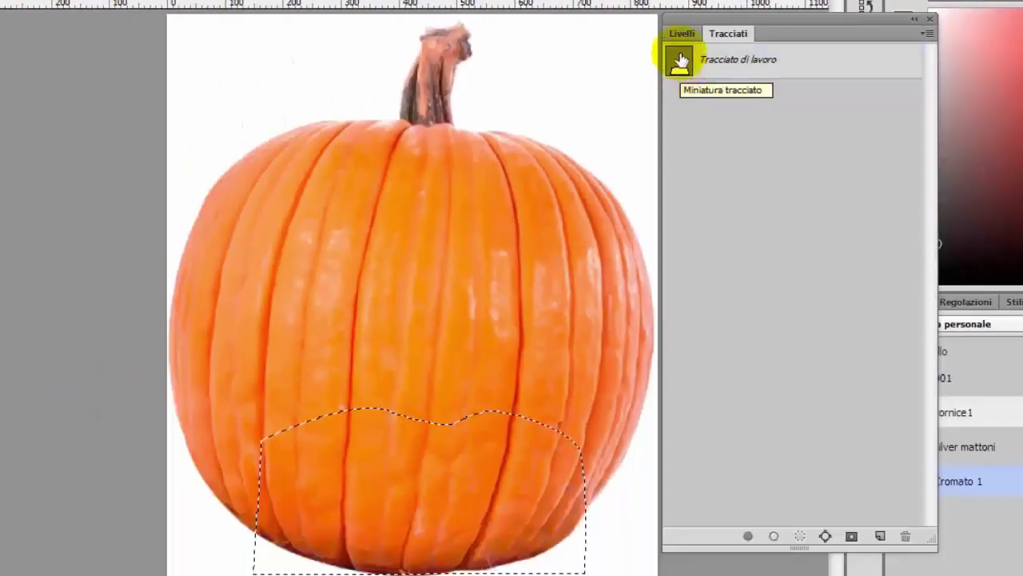
pyautogui.click(681, 34)
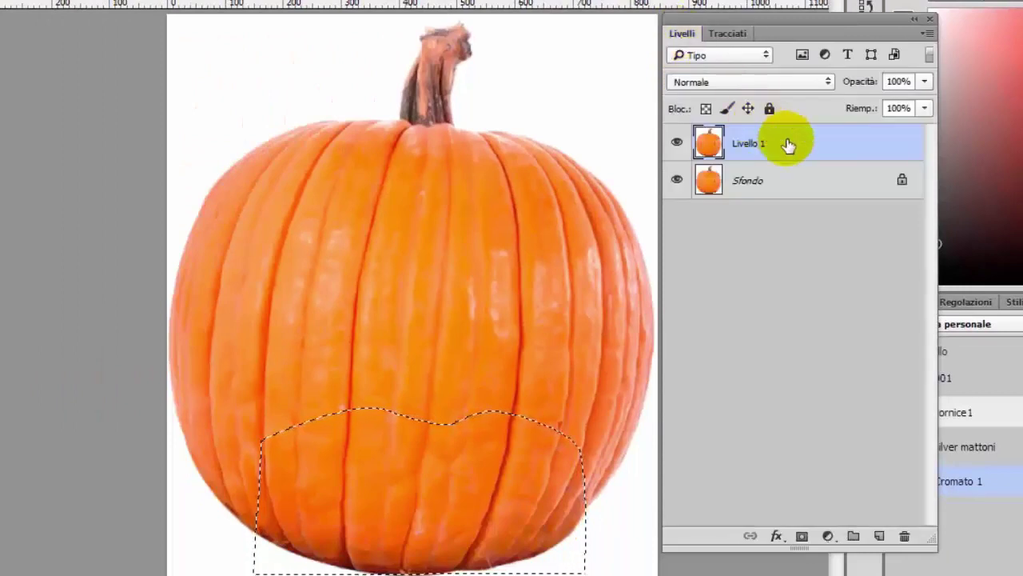
pyautogui.hotkey('ctrl', 'j')
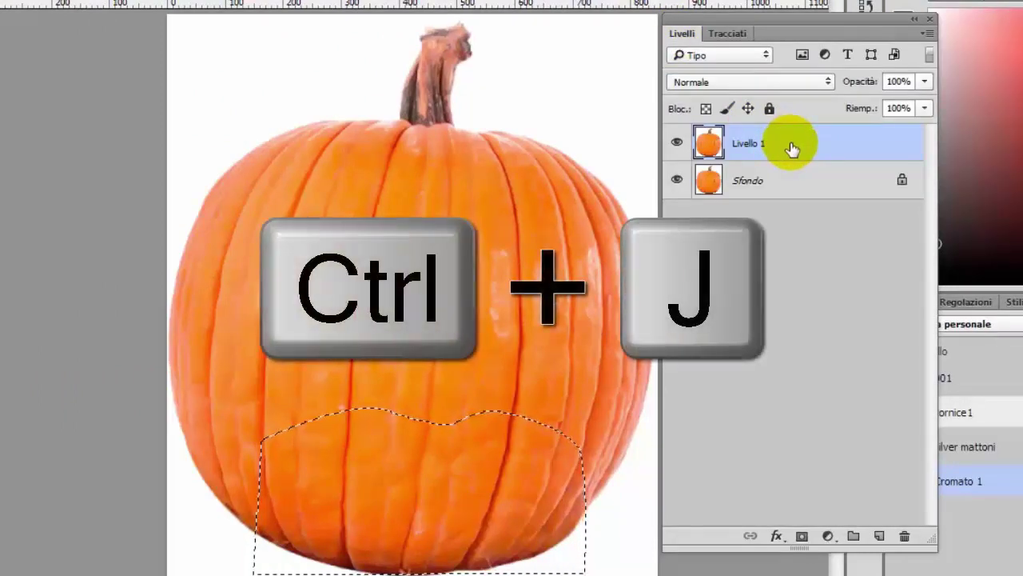
pyautogui.hotkey('ctrl', 'j')
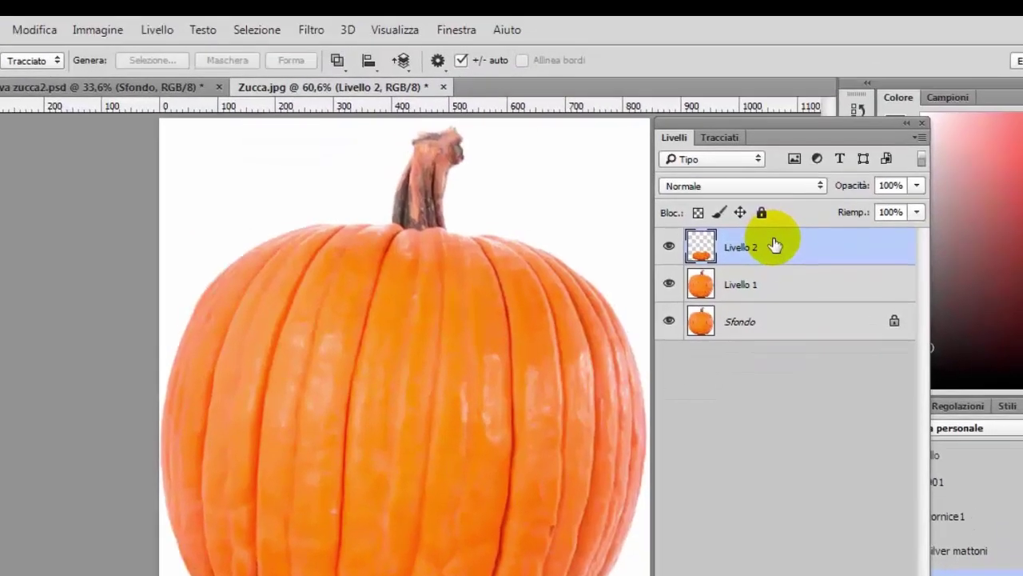
# - Give Livello 2 an Inner Bevel: depth 250%, Down, size 35 px, soften 16 px, angle 90°
pyautogui.doubleClick(774, 245)
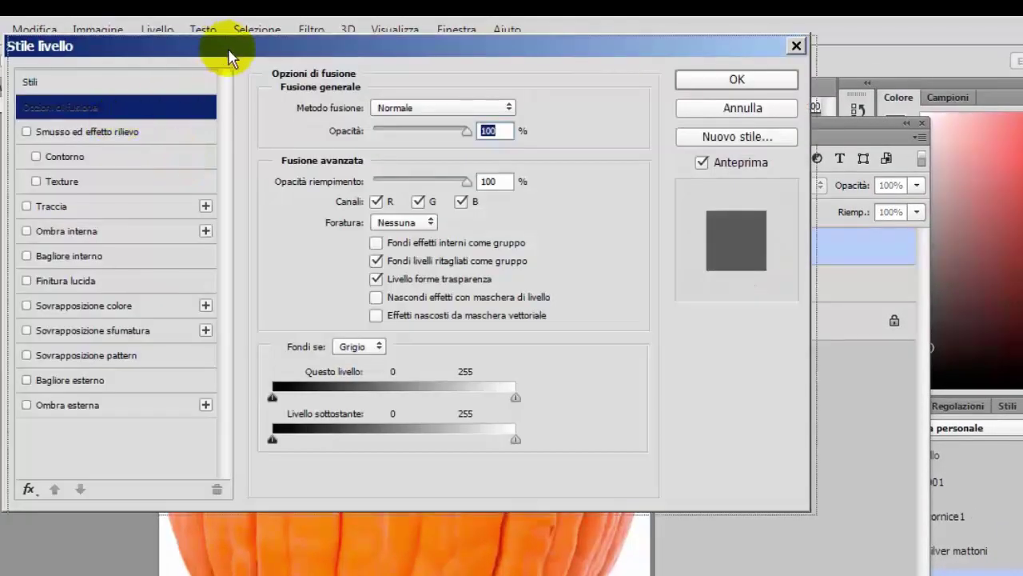
pyautogui.click(36, 141)
pyautogui.click(61, 142)
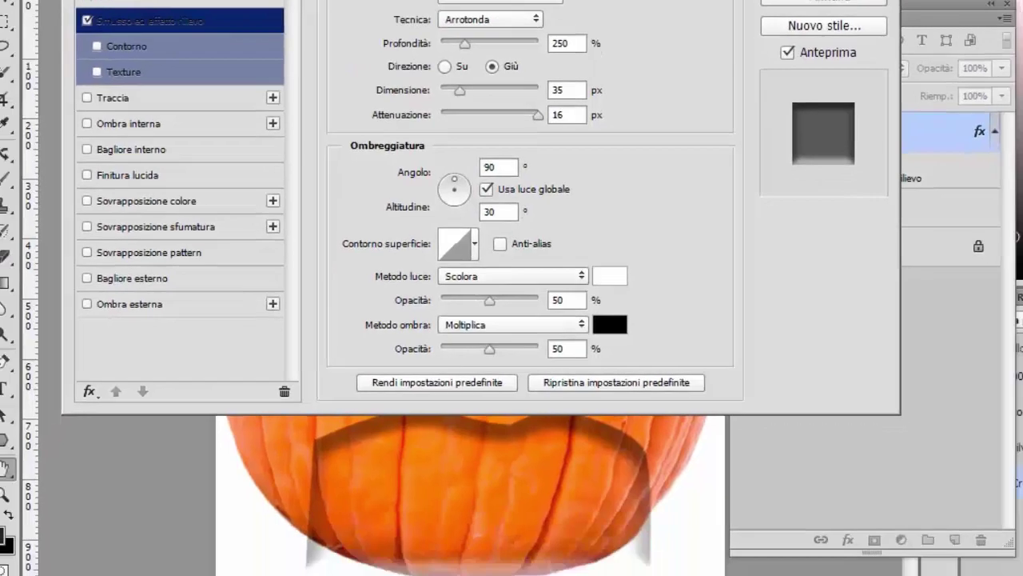
pyautogui.click(896, 6)
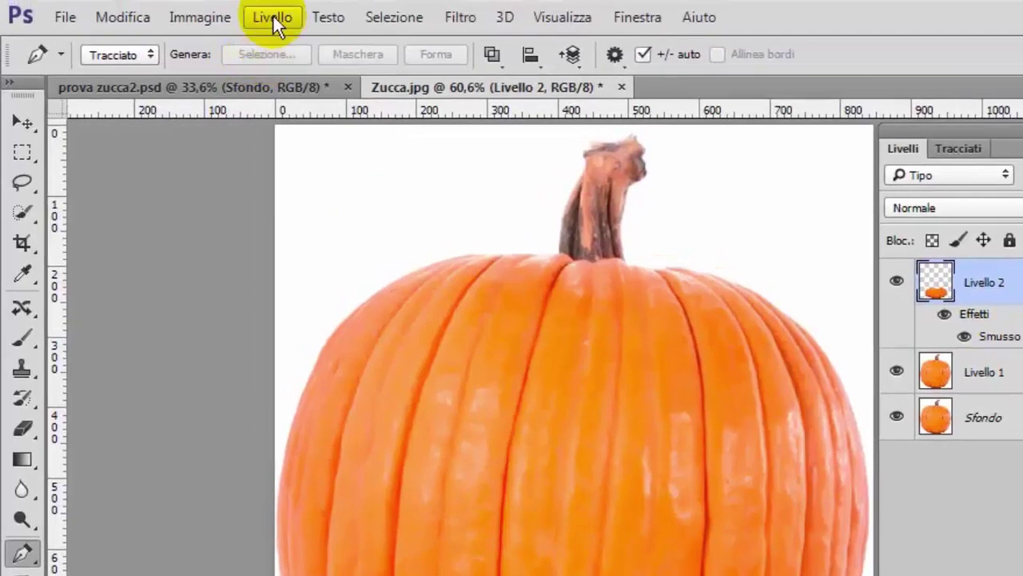
# - Convert the bevel to separate layers, delete Inner Bevel Highlights and select the shadows layer
pyautogui.click(274, 19)
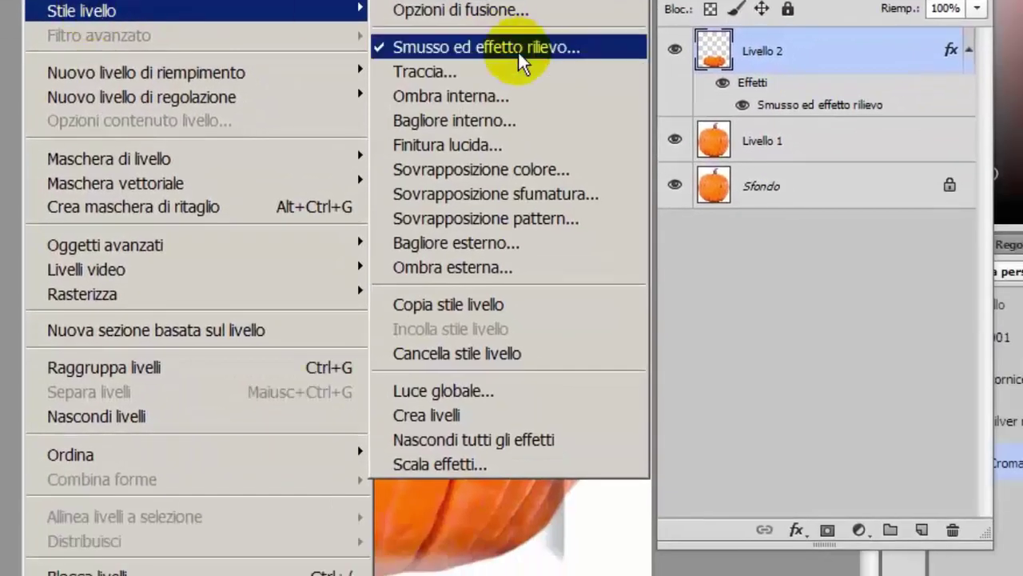
pyautogui.click(498, 417)
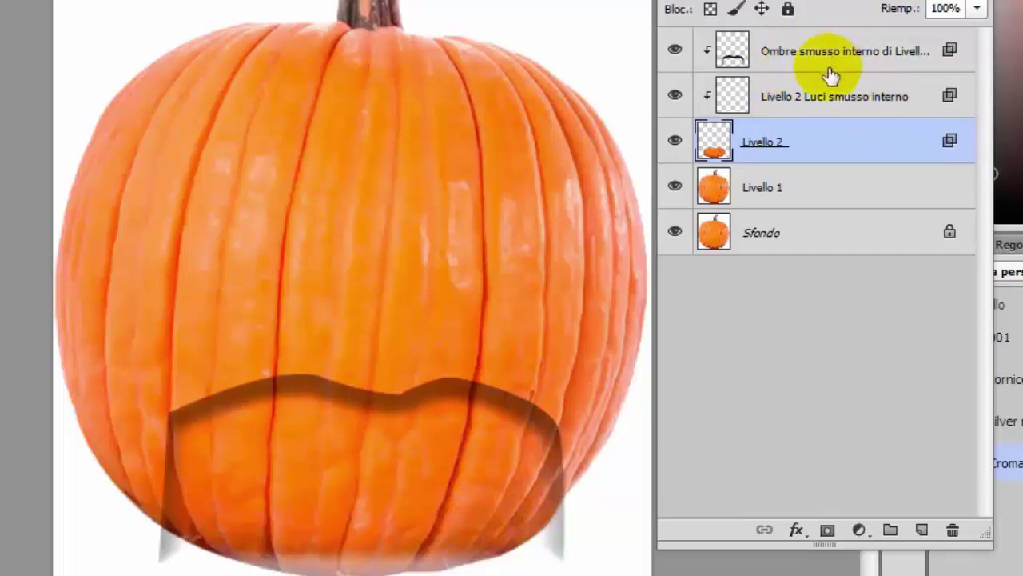
pyautogui.click(674, 97)
pyautogui.click(674, 98)
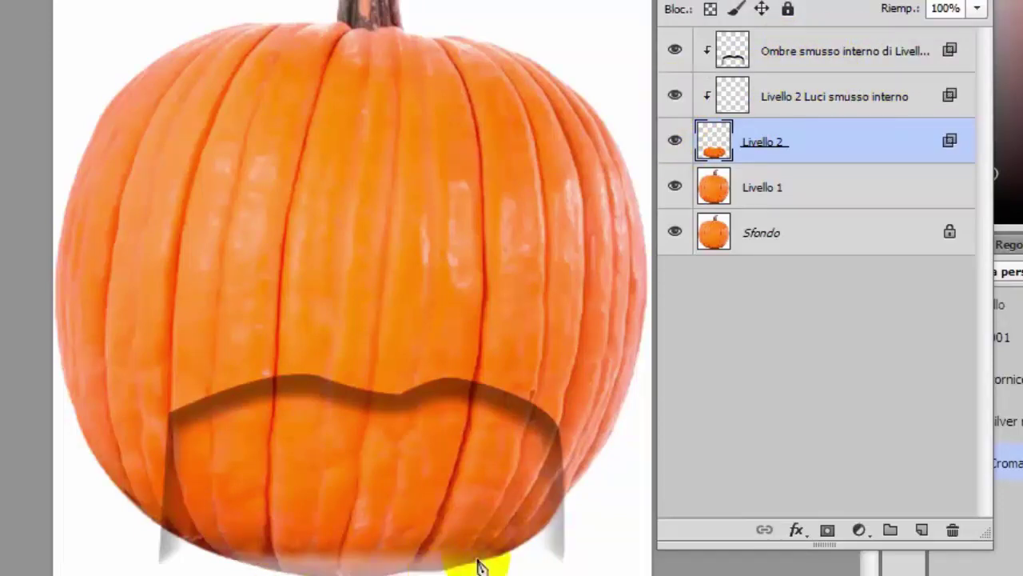
pyautogui.moveTo(856, 96); pyautogui.dragTo(952, 530)
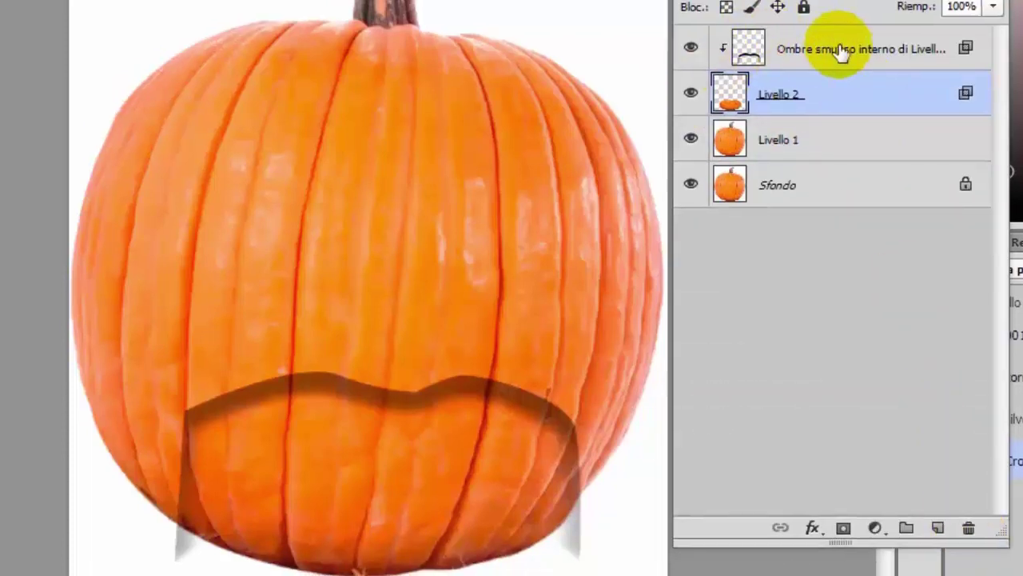
pyautogui.click(824, 52)
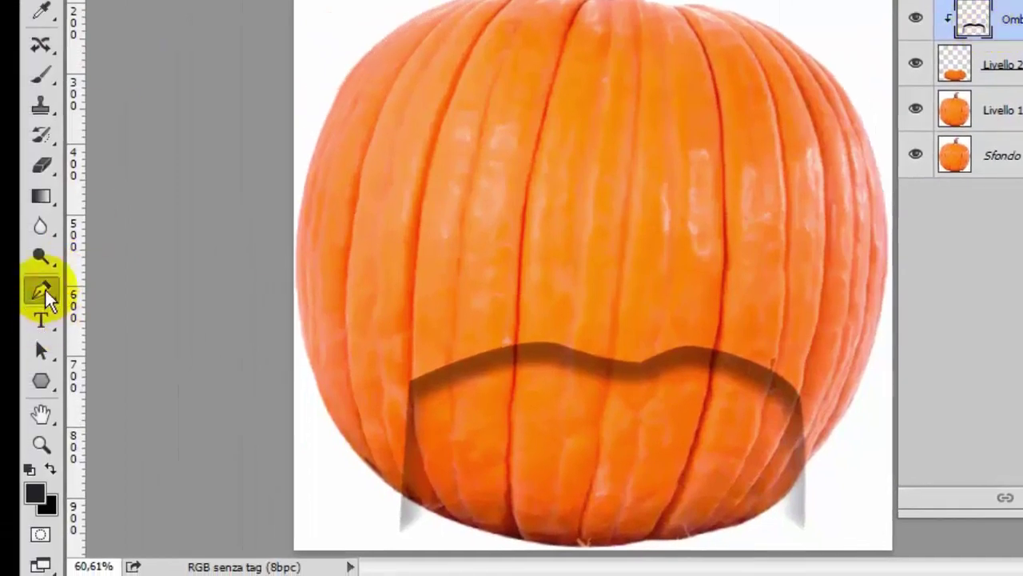
# - Erase the mouth shadow's drooping right end and grey edges, then add clipped Livello 3 above Livello 2
pyautogui.click(44, 170)
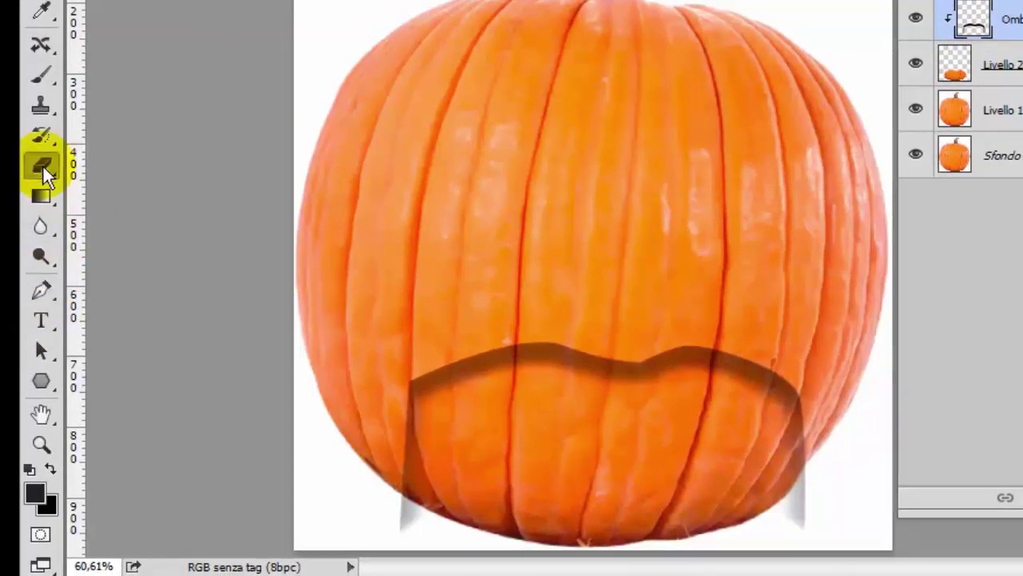
pyautogui.moveTo(387, 463)
pyautogui.mouseDown()
pyautogui.moveTo(416, 489)
pyautogui.moveTo(406, 465)
pyautogui.mouseUp()
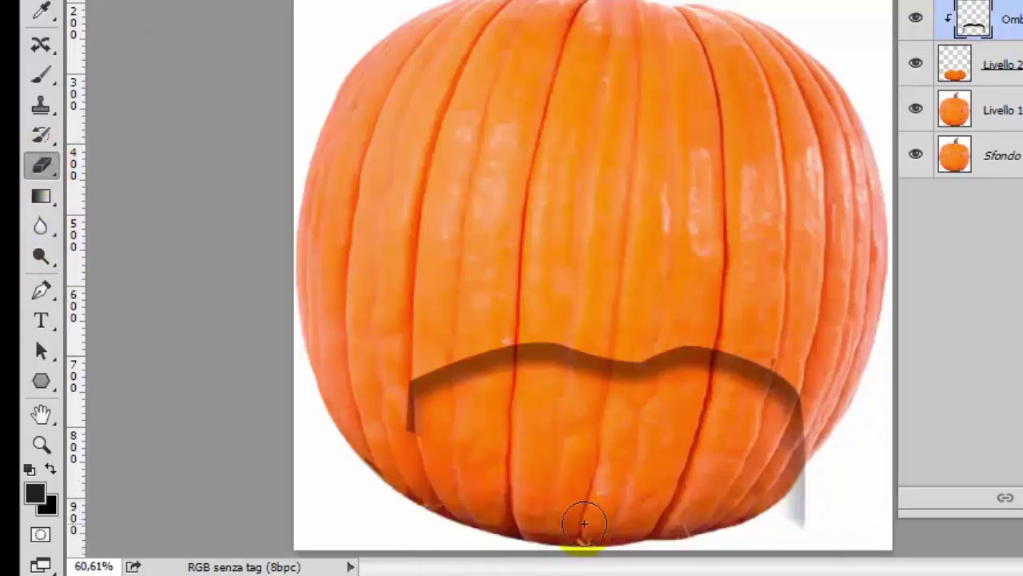
pyautogui.moveTo(788, 512)
pyautogui.mouseDown()
pyautogui.moveTo(804, 482)
pyautogui.moveTo(768, 422)
pyautogui.moveTo(804, 459)
pyautogui.moveTo(756, 405)
pyautogui.mouseUp()
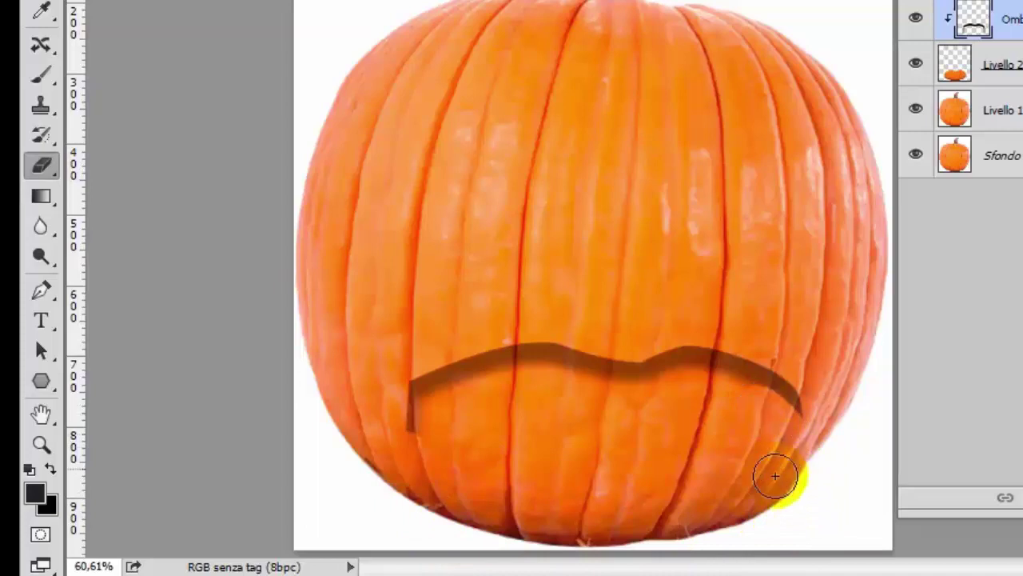
pyautogui.moveTo(444, 413)
pyautogui.mouseDown()
pyautogui.moveTo(411, 432)
pyautogui.moveTo(445, 411)
pyautogui.moveTo(403, 420)
pyautogui.mouseUp()
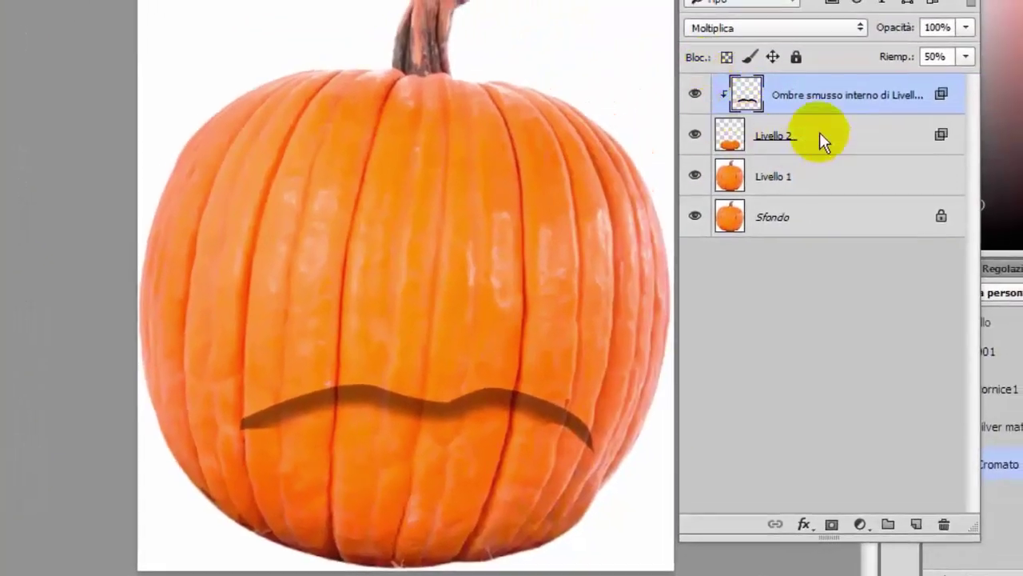
pyautogui.click(819, 141)
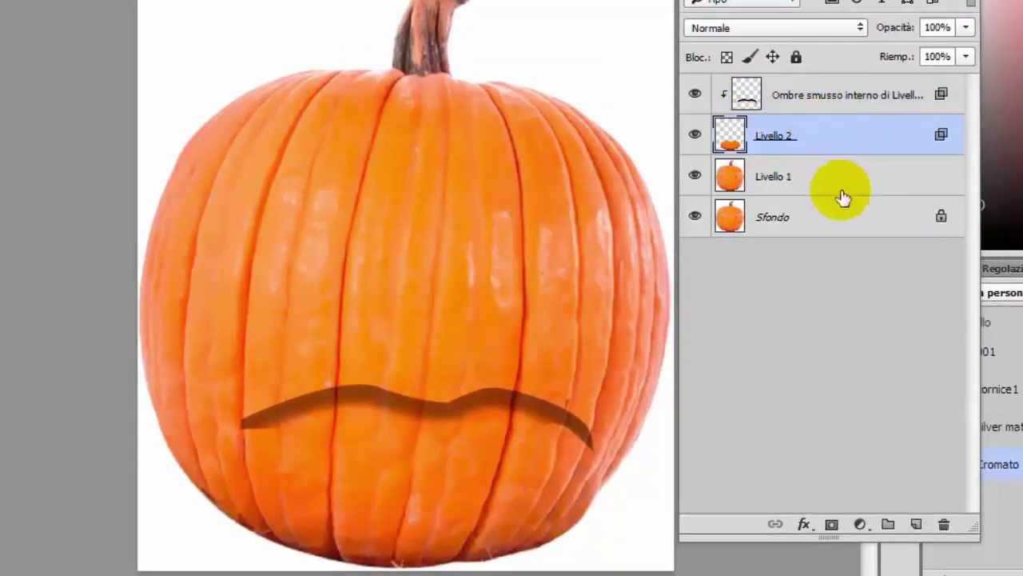
pyautogui.click(916, 525)
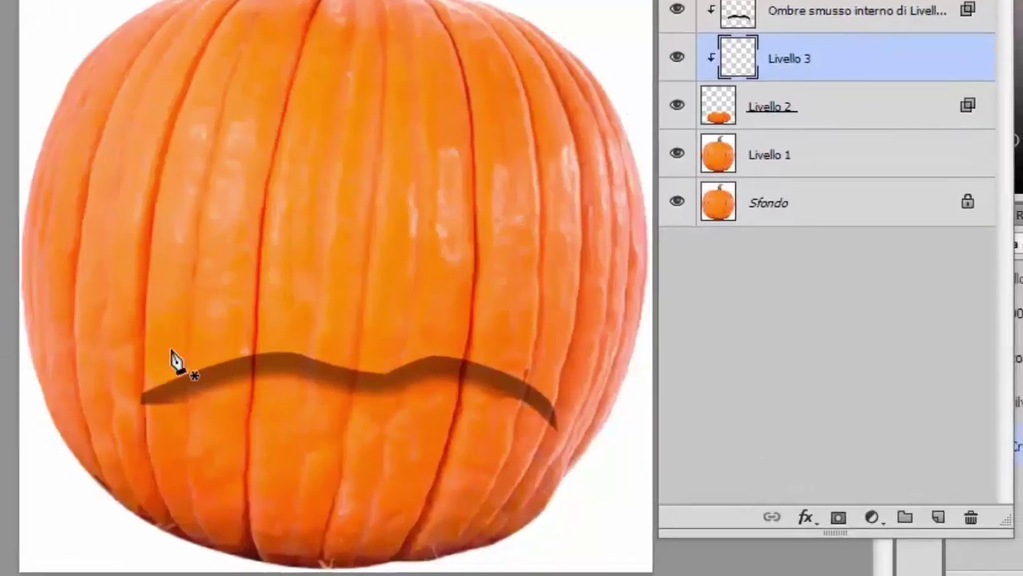
# - Draw a triangular fang path below the mouth's left side and fill it white on Livello 3
pyautogui.click(171, 352)
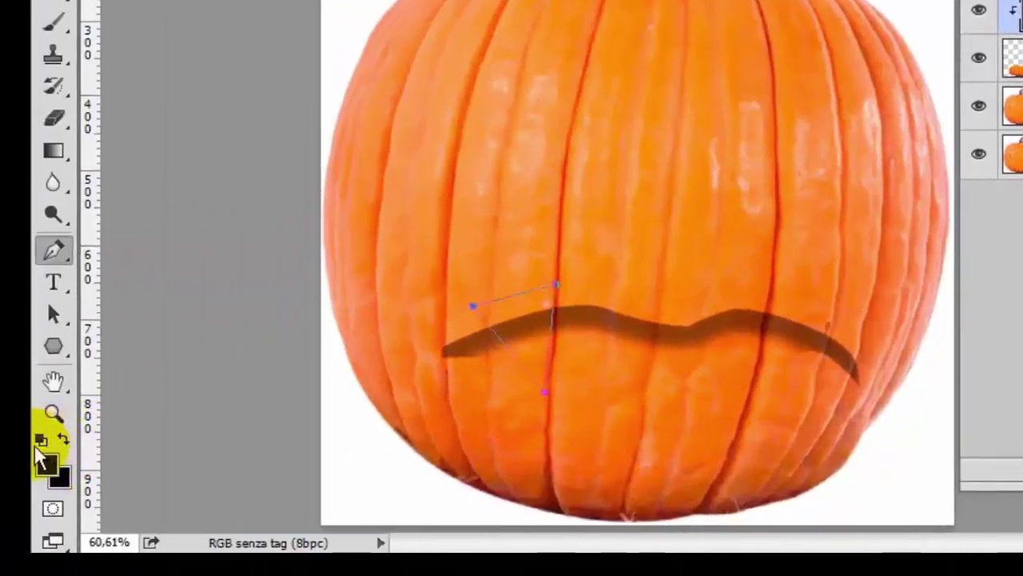
pyautogui.click(40, 442)
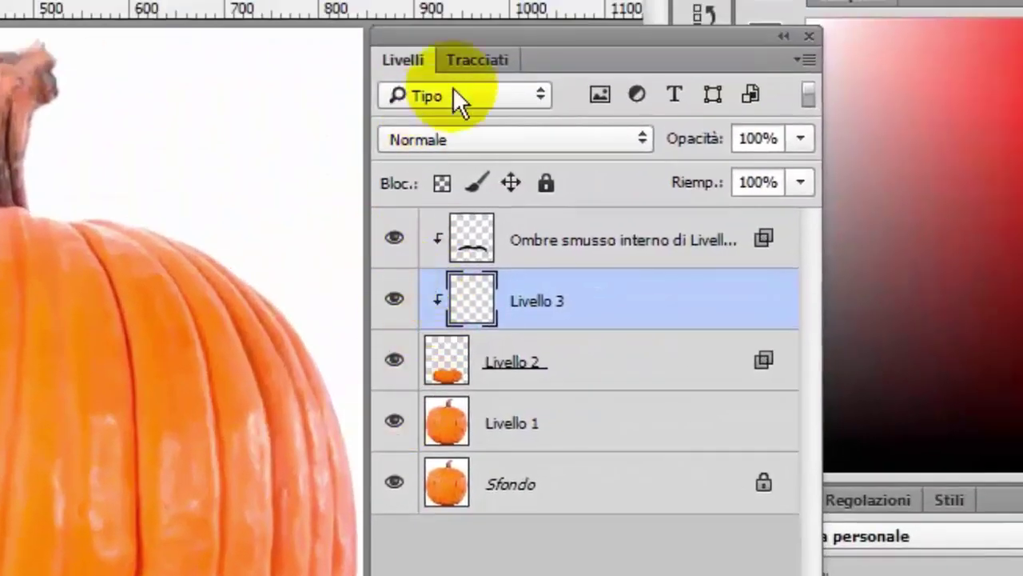
pyautogui.click(470, 66)
pyautogui.press('ctrl')
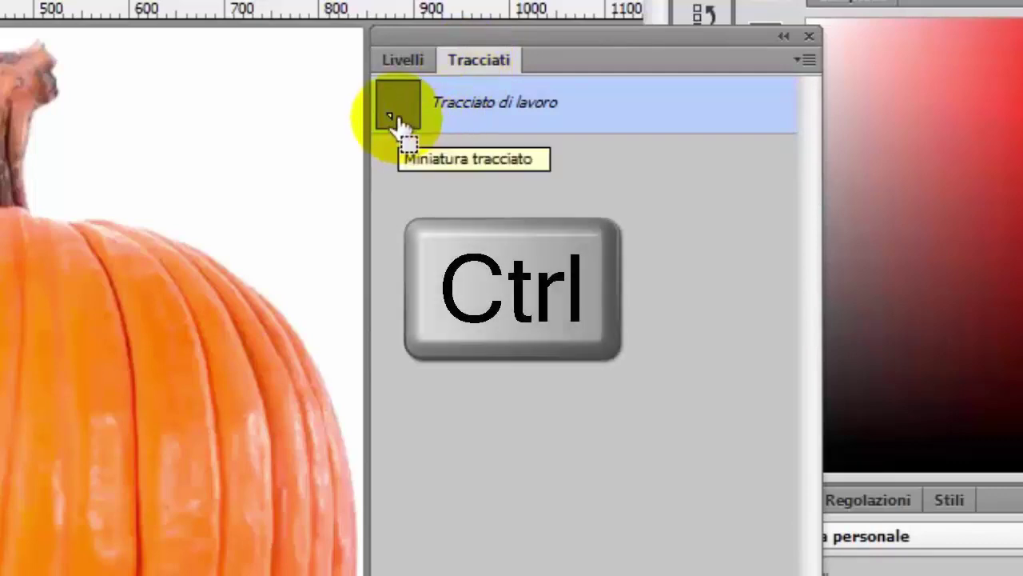
pyautogui.keyDown('ctrl'); pyautogui.click(400, 121); pyautogui.keyUp('ctrl')
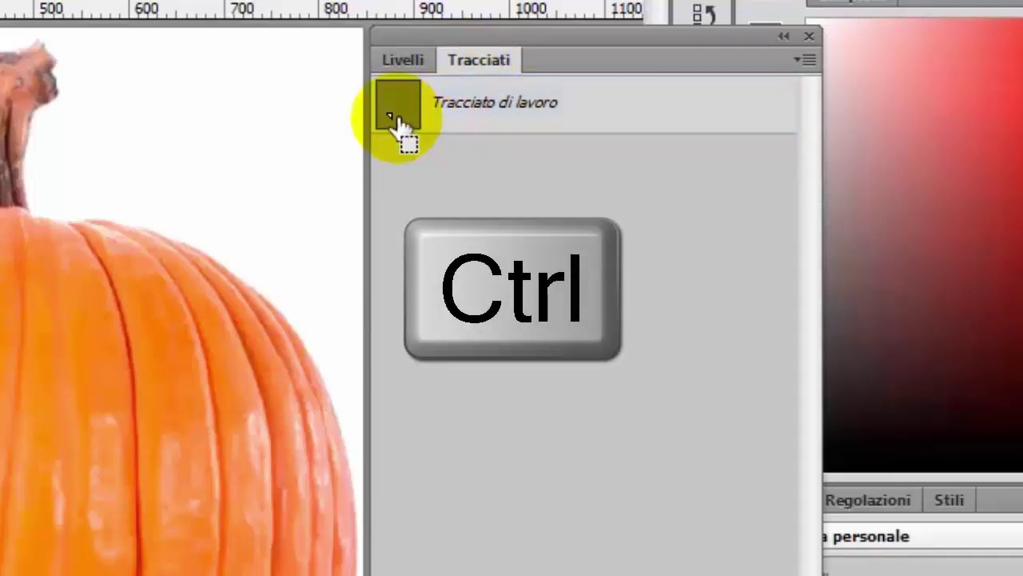
pyautogui.click(398, 61)
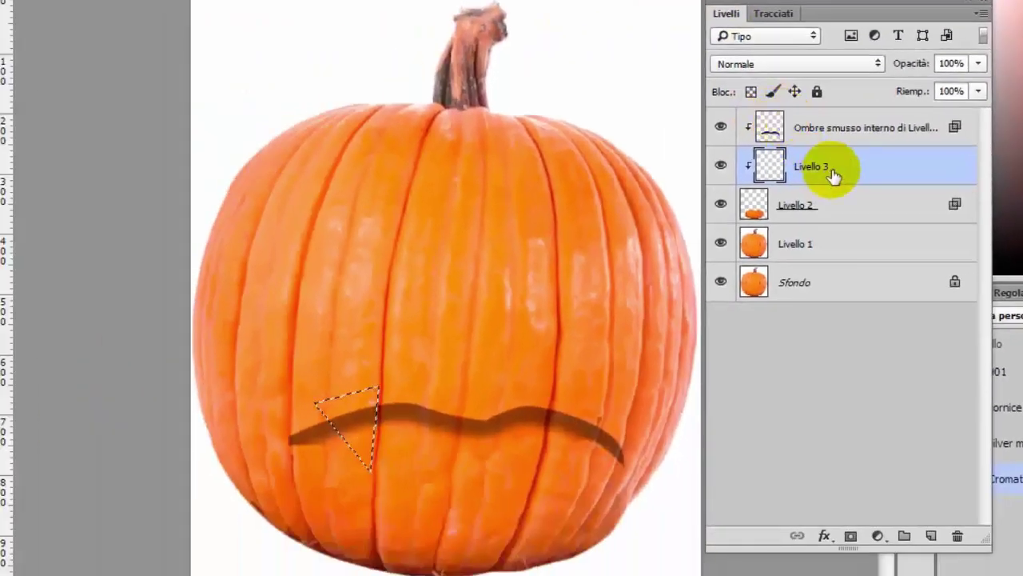
pyautogui.hotkey('ctrl', 'BackSpace')
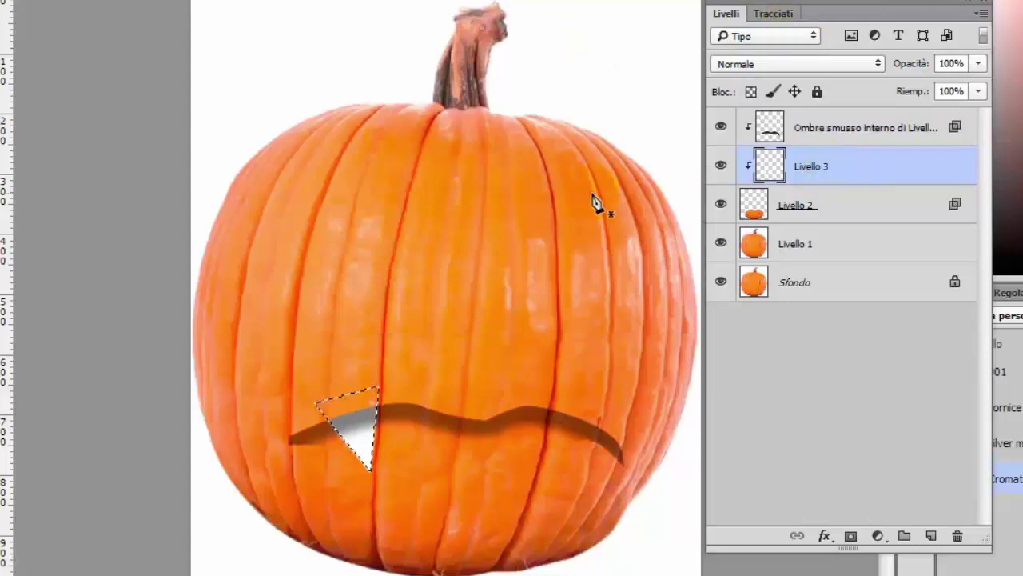
pyautogui.hotkey('ctrl', 'd')
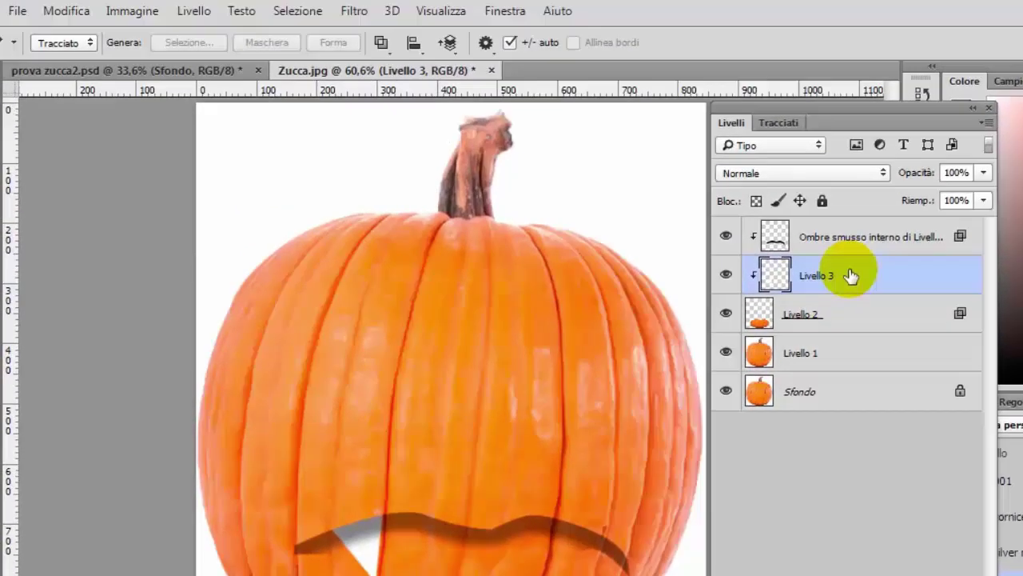
# - Add an Ombra esterna to the fang: 50% opacity, 90°, 10 px distance, 12% spread, 13 px size
pyautogui.doubleClick(845, 166)
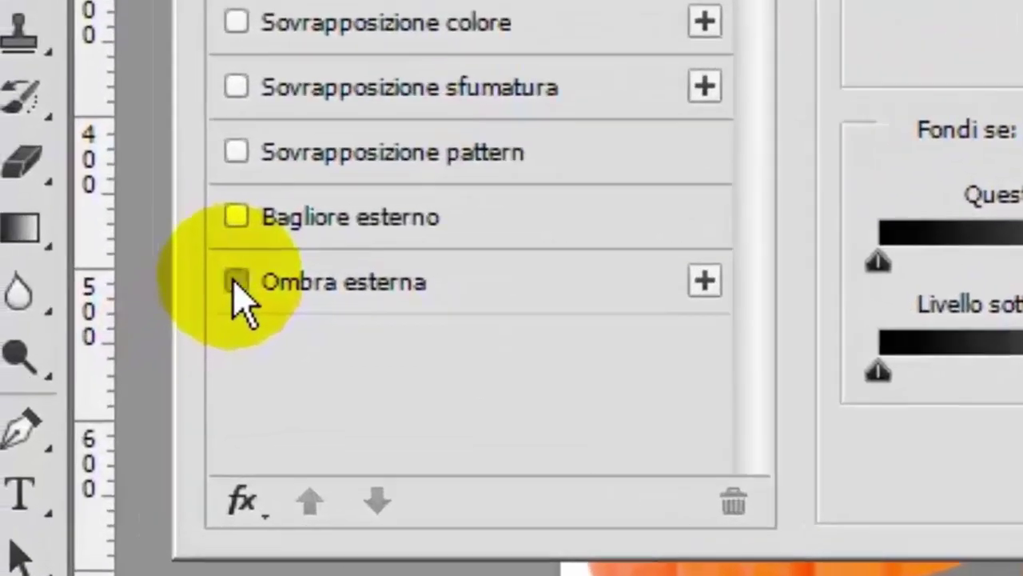
pyautogui.click(200, 312)
pyautogui.click(399, 313)
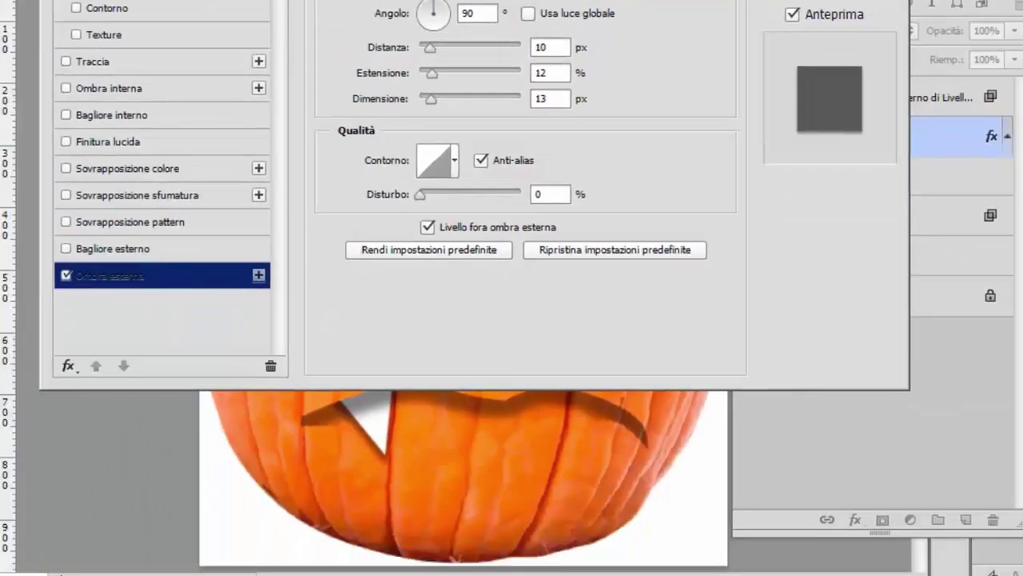
pyautogui.click(903, 0)
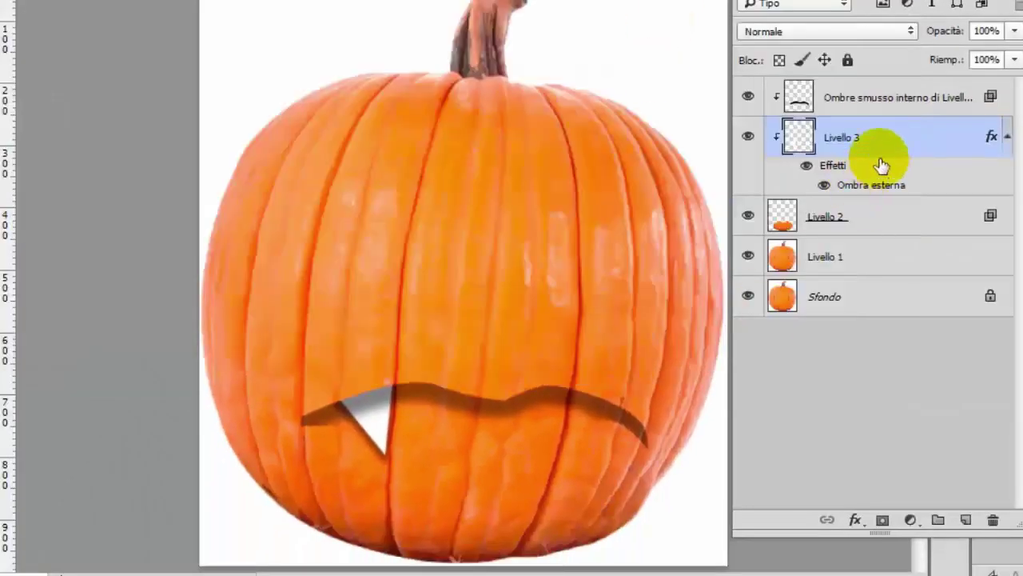
# - Duplicate and clip the fang layer, flip the copy horizontally, and move it to the mouth's right side
pyautogui.hotkey('ctrl', 'e')
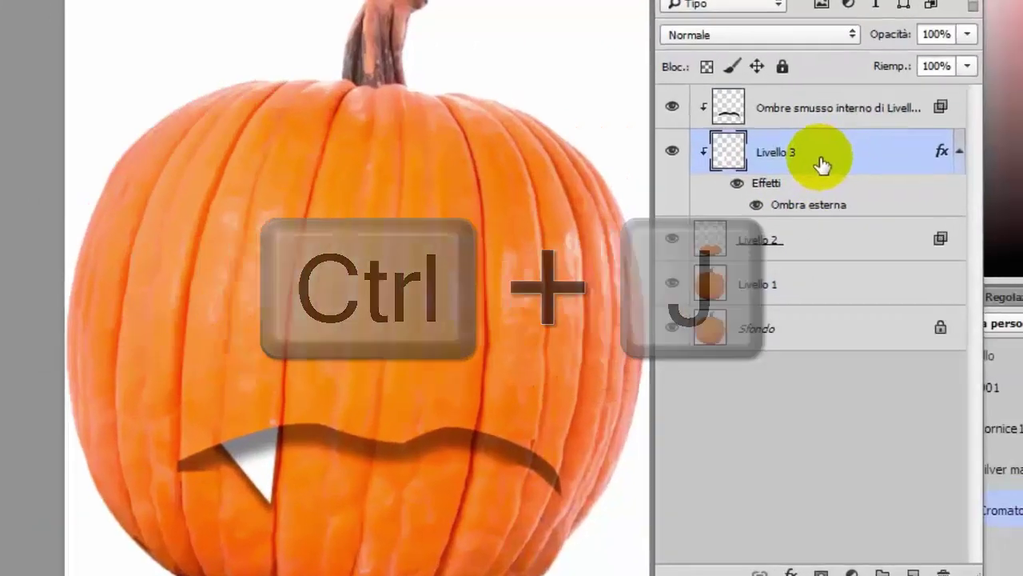
pyautogui.hotkey('ctrl', 'j')
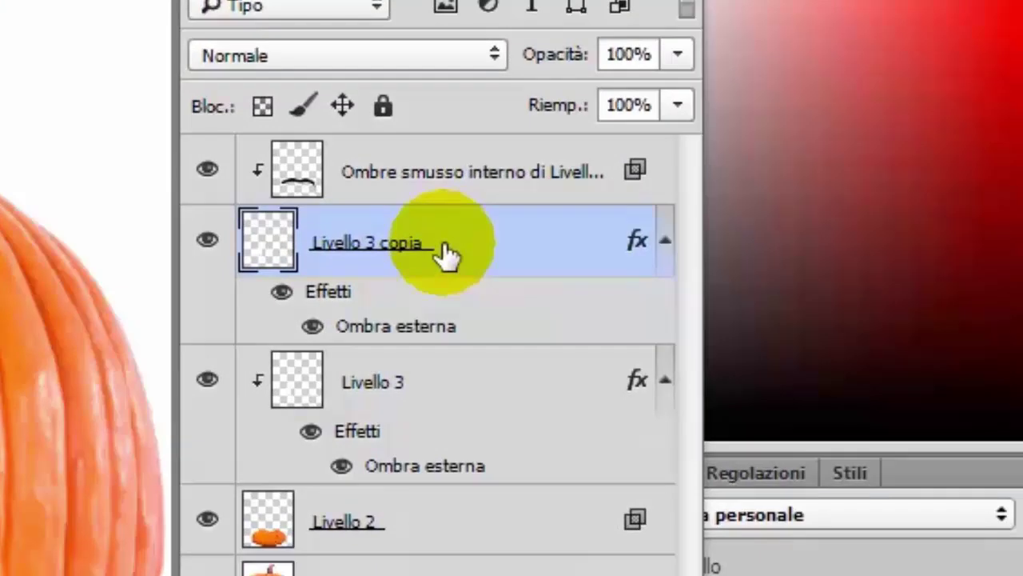
pyautogui.press('alt')
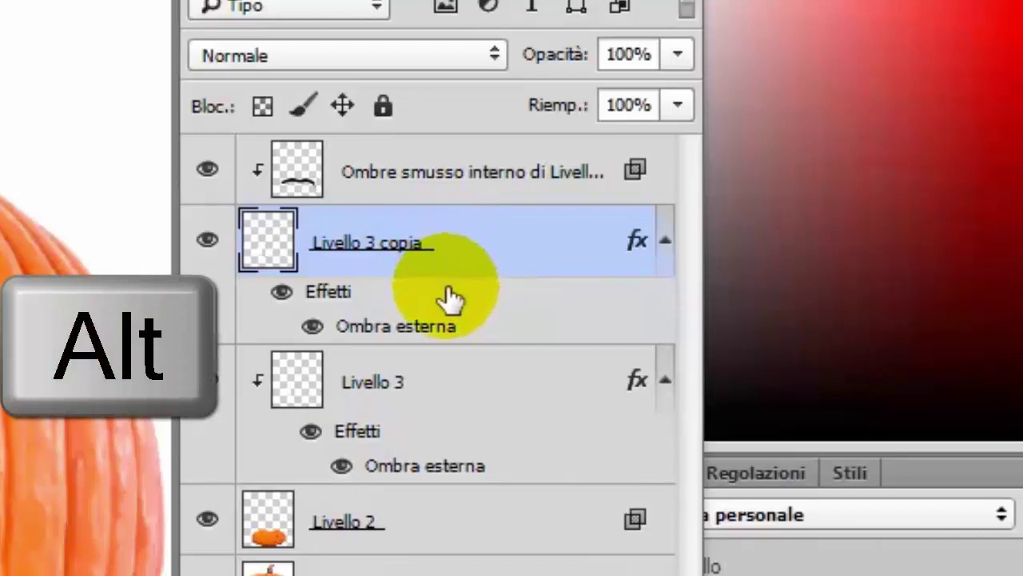
pyautogui.keyDown('alt'); pyautogui.click(432, 340); pyautogui.keyUp('alt')
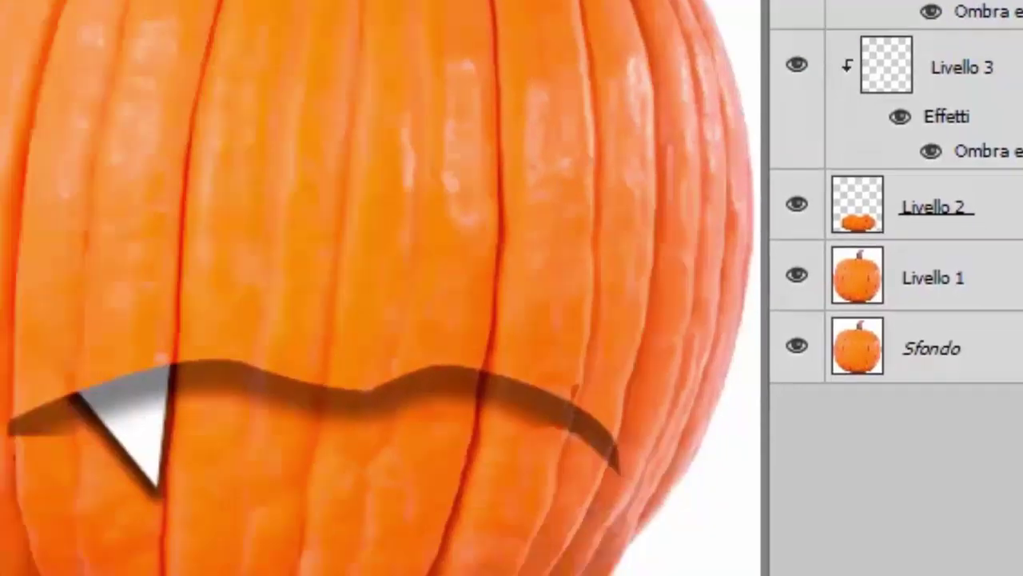
pyautogui.hotkey('ctrl', 't')
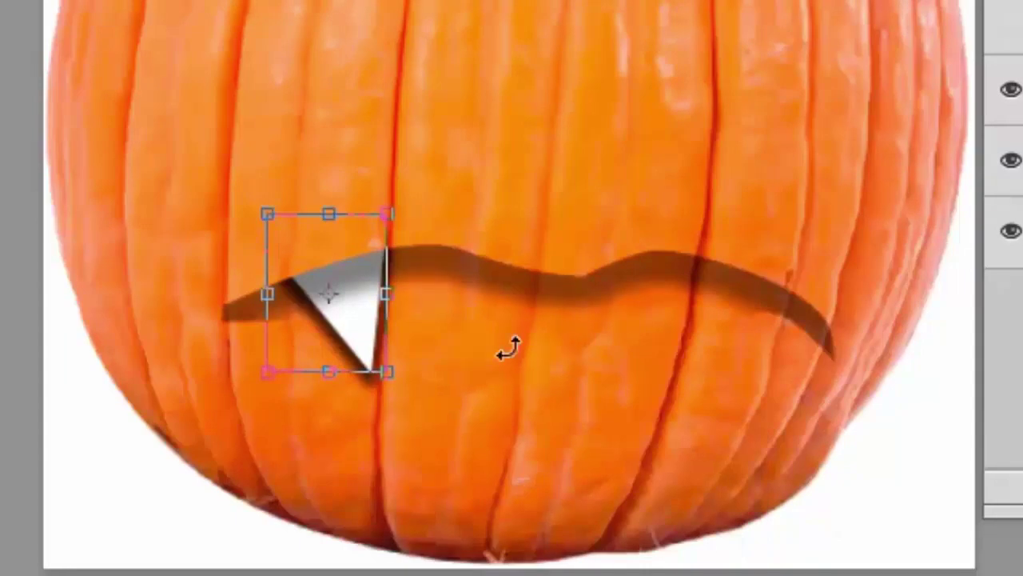
pyautogui.rightClick(318, 283)
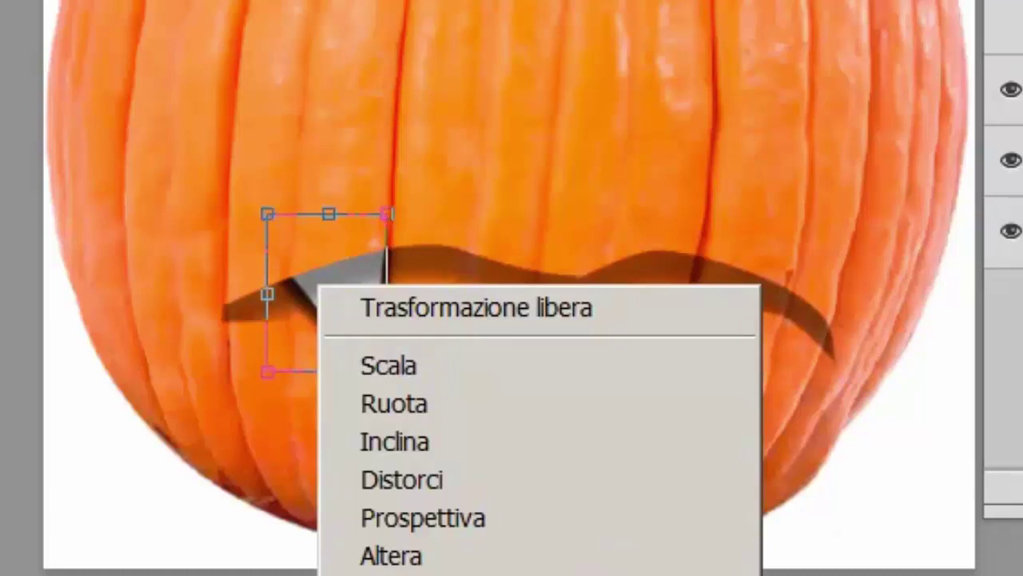
pyautogui.click(333, 289)
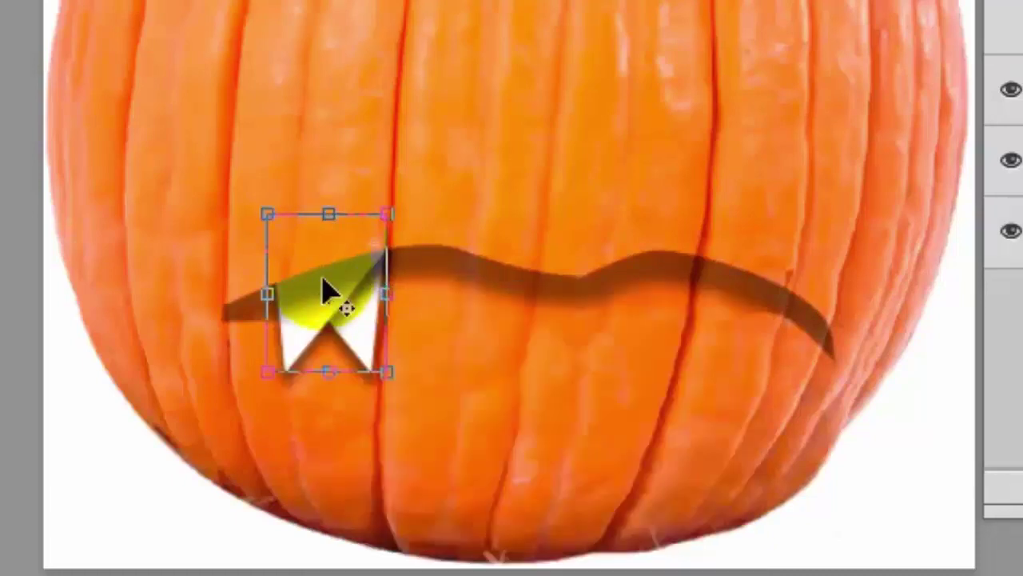
pyautogui.moveTo(346, 308); pyautogui.dragTo(469, 292)
pyautogui.moveTo(345, 307)
pyautogui.mouseDown()
pyautogui.moveTo(714, 324)
pyautogui.moveTo(708, 304)
pyautogui.moveTo(713, 324)
pyautogui.mouseUp()
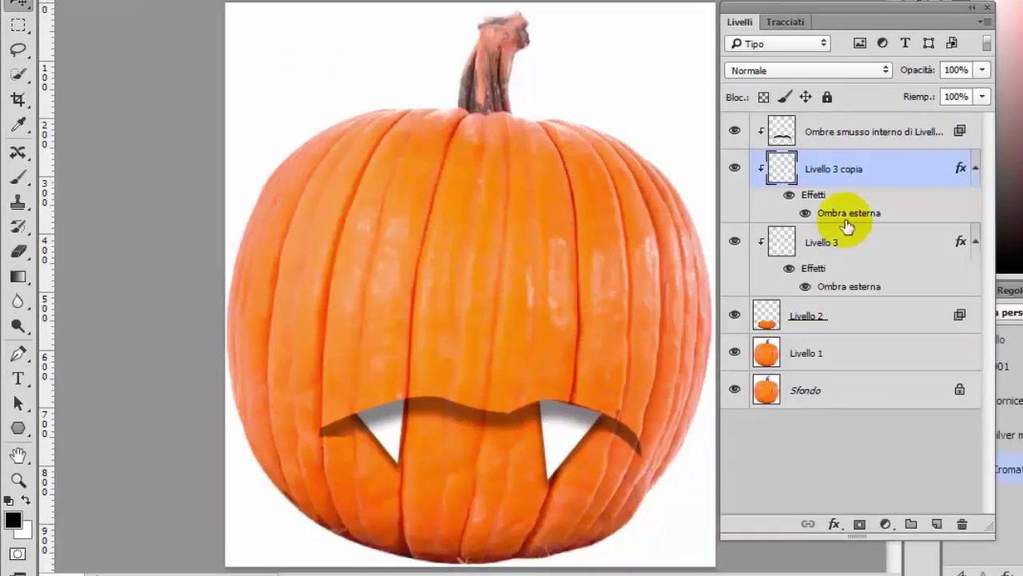
# - Nudge the left and right fangs so both line up with the mouth
pyautogui.moveTo(847, 212); pyautogui.dragTo(871, 248)
pyautogui.click(872, 248)
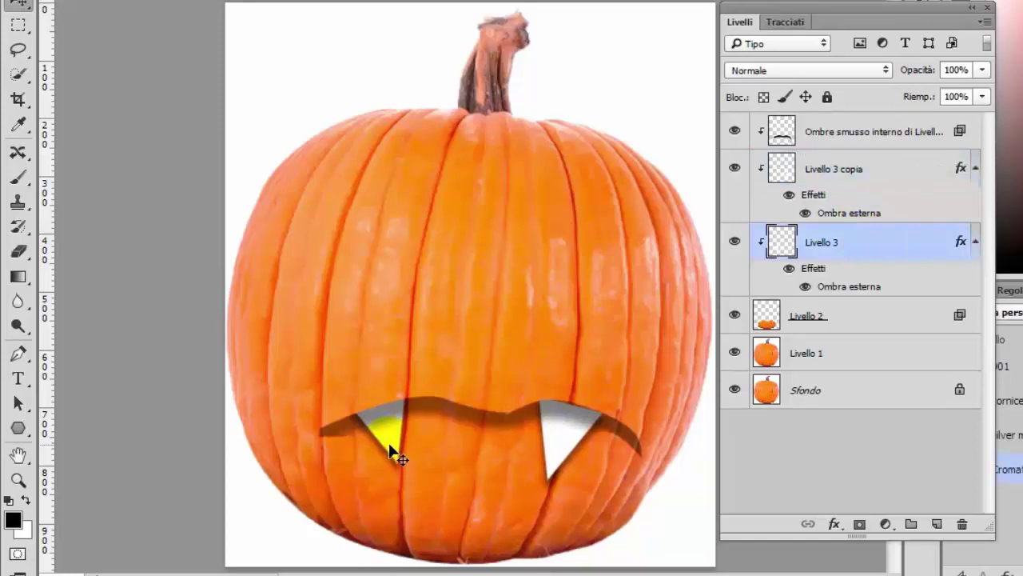
pyautogui.moveTo(390, 446); pyautogui.dragTo(407, 450)
pyautogui.click(837, 209)
pyautogui.click(551, 459)
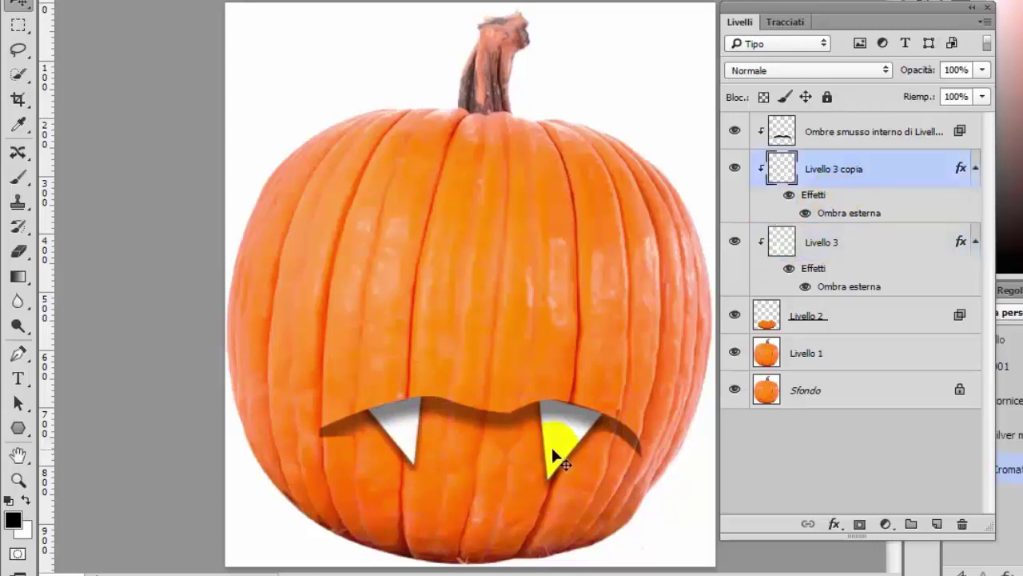
pyautogui.moveTo(555, 448); pyautogui.dragTo(556, 443)
pyautogui.click(902, 169)
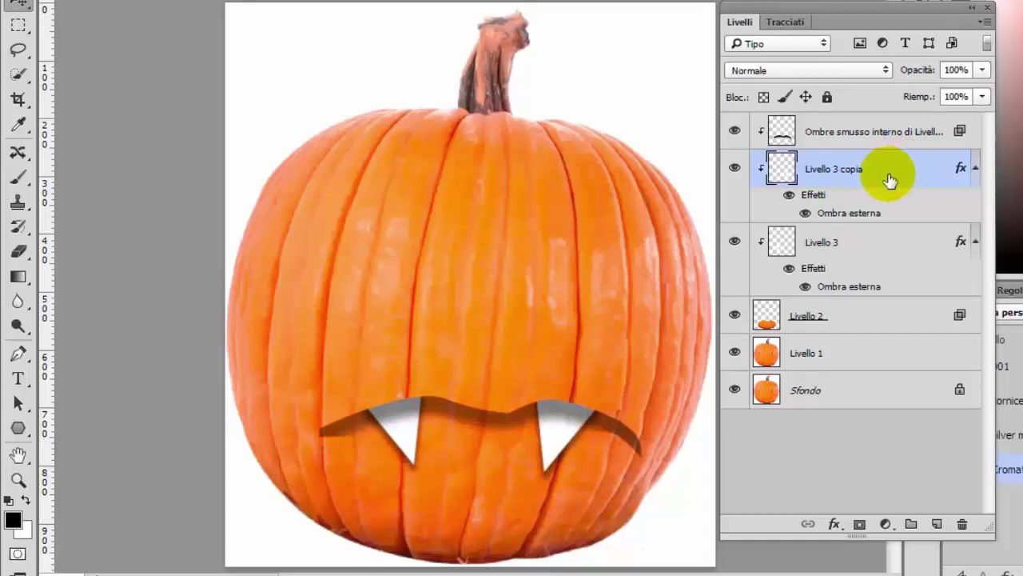
# - Select all the mouth and fang layers and group them together
pyautogui.click(890, 130)
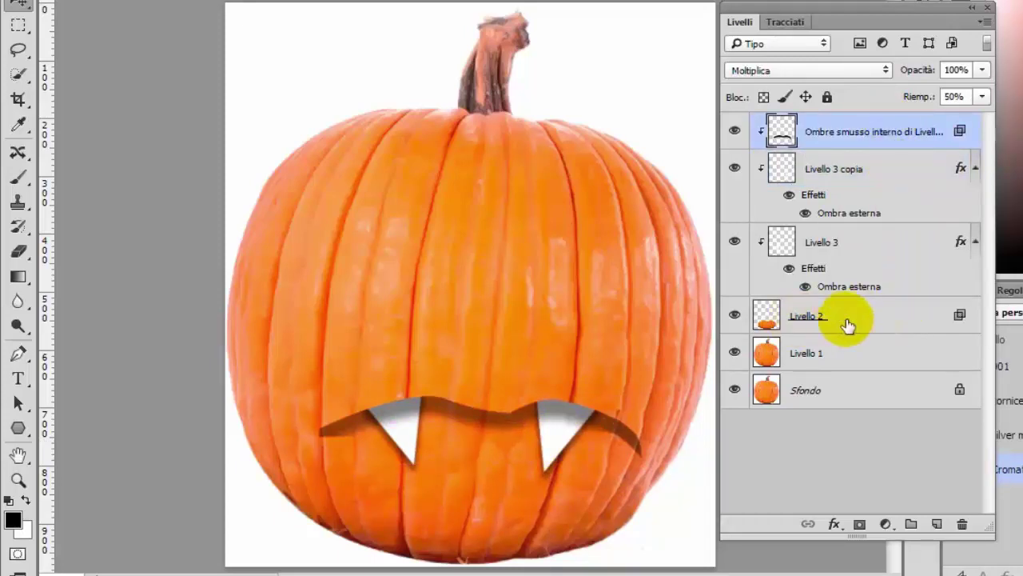
pyautogui.hotkey('alt', 'shift')
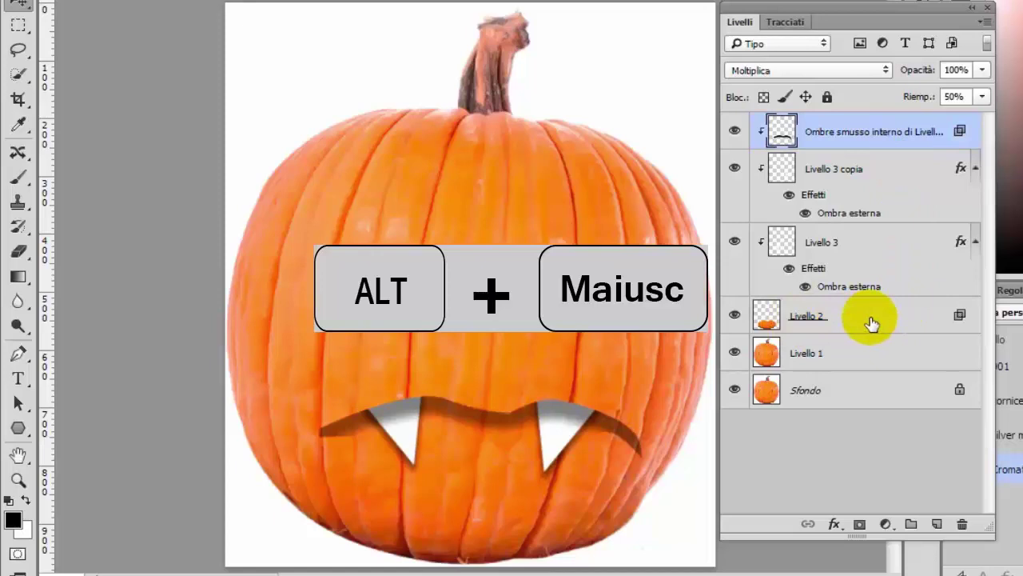
pyautogui.keyDown('alt'); pyautogui.keyDown('shift'); pyautogui.click(871, 322); pyautogui.keyUp('shift'); pyautogui.keyUp('alt')
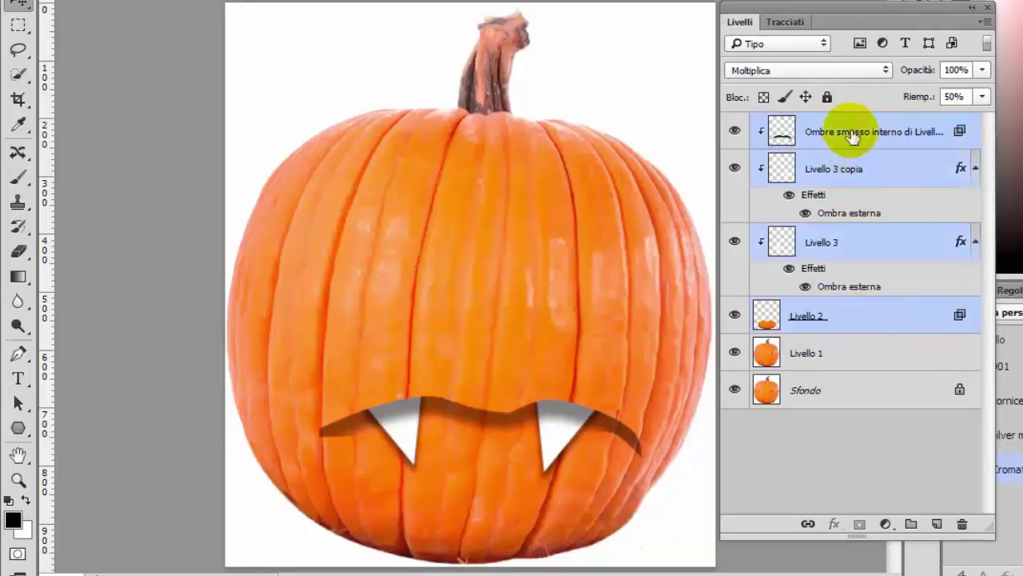
pyautogui.hotkey('ctrl', 'g')
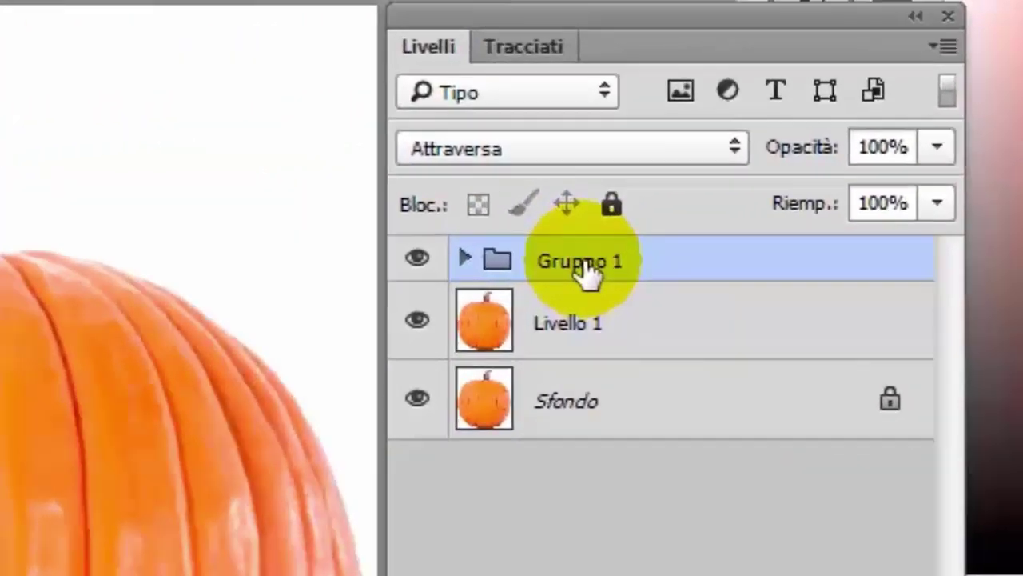
# - Name the new group Bocca, expand it and select the left fang layer Livello 3
pyautogui.doubleClick(755, 160)
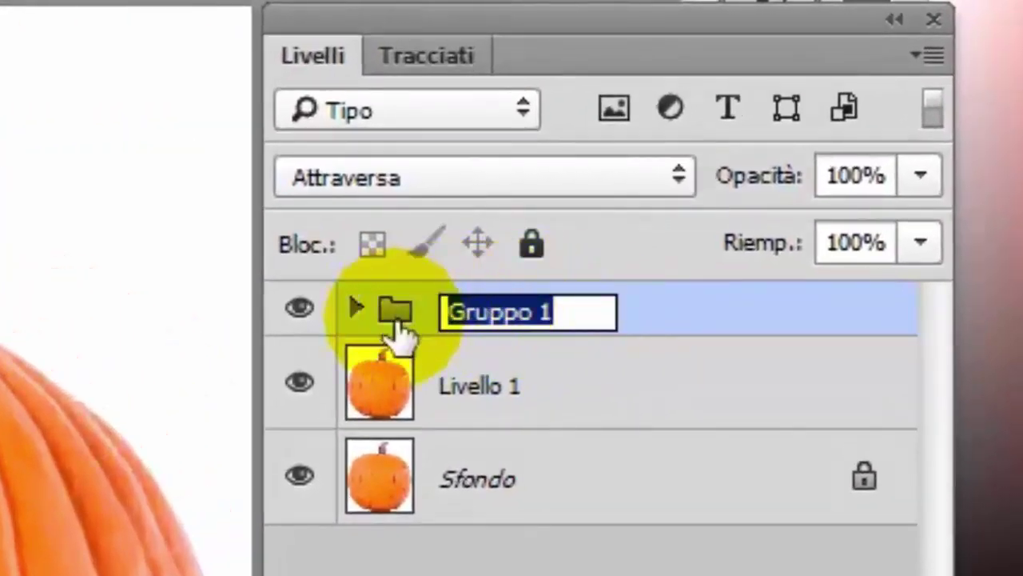
pyautogui.write('Bocc')
pyautogui.write('a')
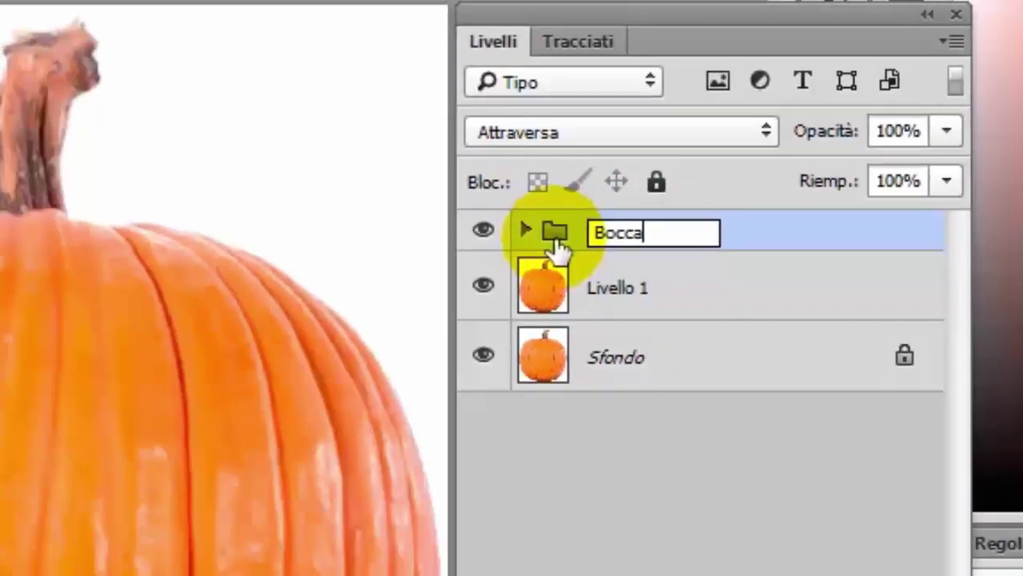
pyautogui.click(738, 155)
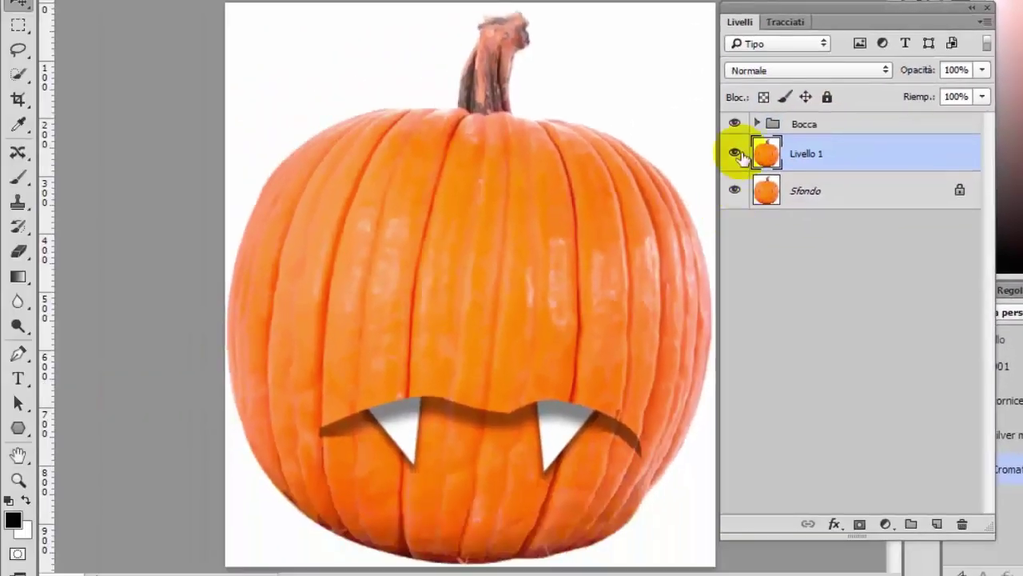
pyautogui.click(757, 124)
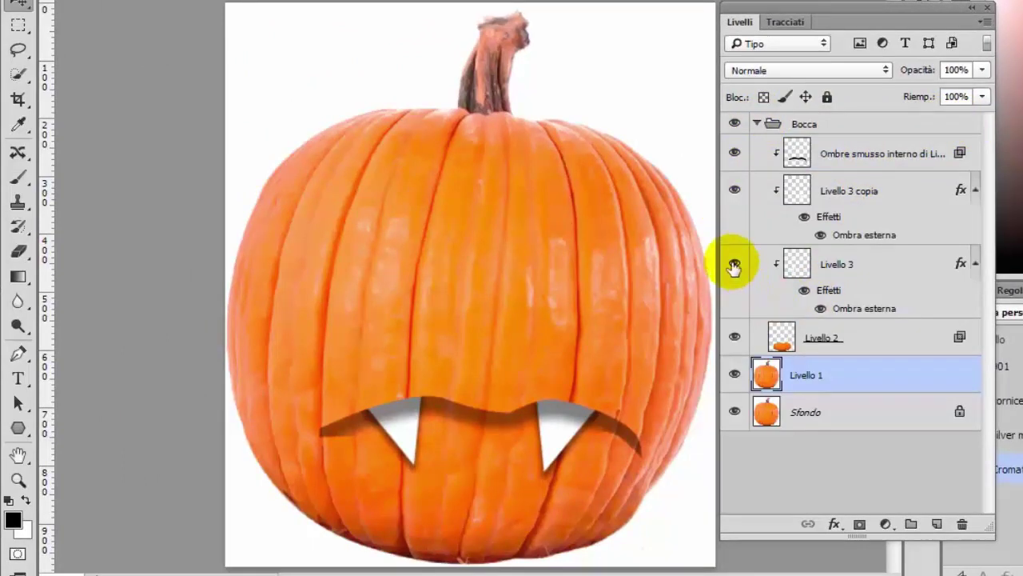
pyautogui.click(873, 265)
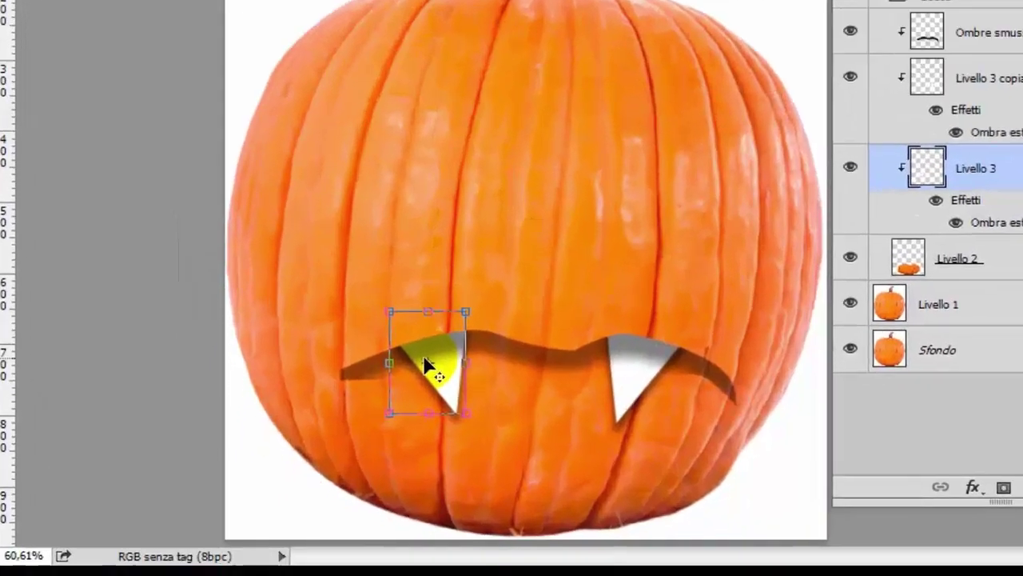
# - Warp the left fang into a hooked curve bending to the right
pyautogui.rightClick(386, 422)
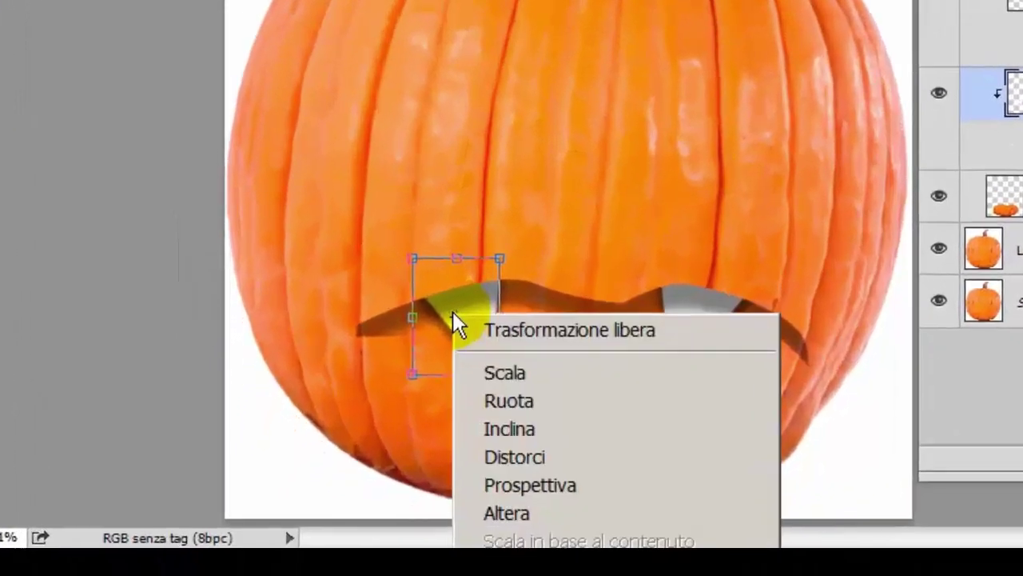
pyautogui.click(507, 514)
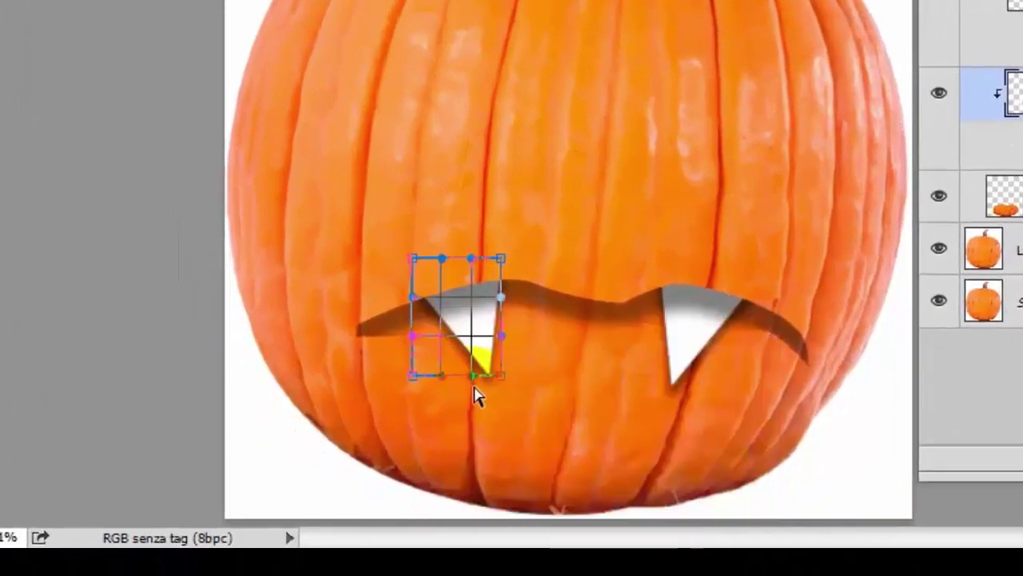
pyautogui.moveTo(501, 375); pyautogui.dragTo(524, 376)
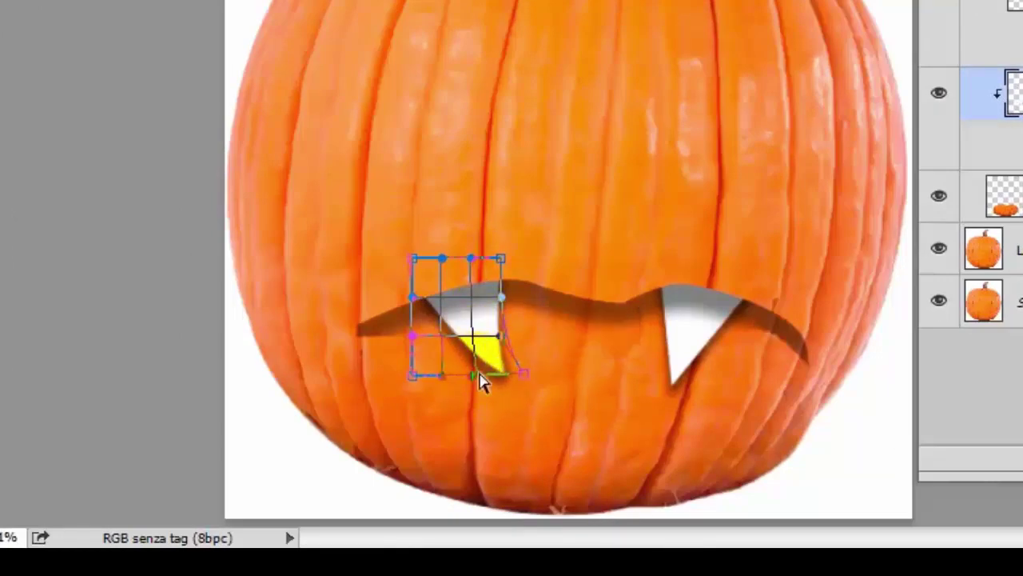
pyautogui.moveTo(485, 376)
pyautogui.mouseDown()
pyautogui.moveTo(496, 301)
pyautogui.moveTo(523, 350)
pyautogui.mouseUp()
pyautogui.press('Return')
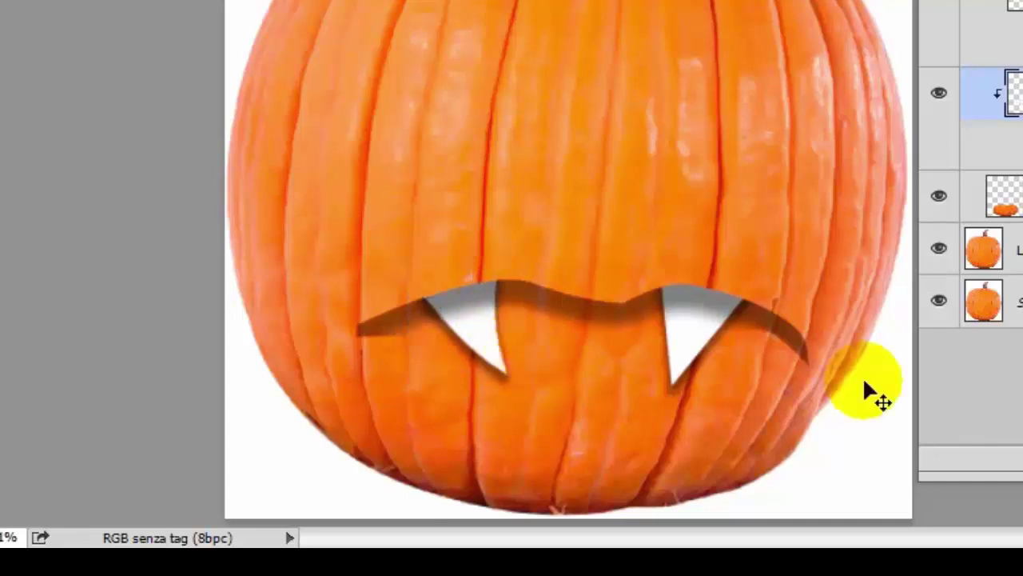
# - Warp the right fang into a slimmer curve with its tip pulled left
pyautogui.hotkey('ctrl', 't')
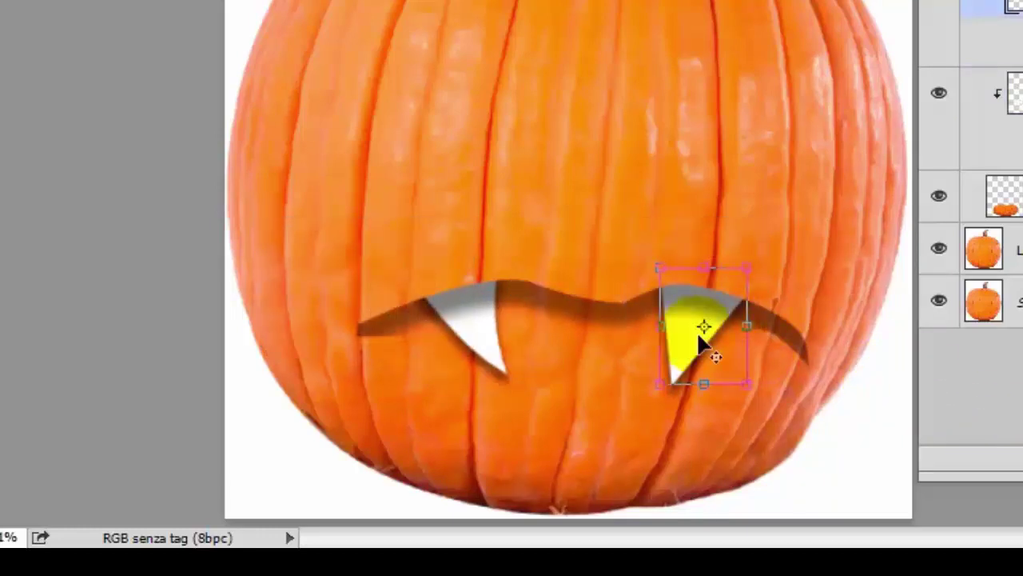
pyautogui.rightClick(698, 334)
pyautogui.click(770, 536)
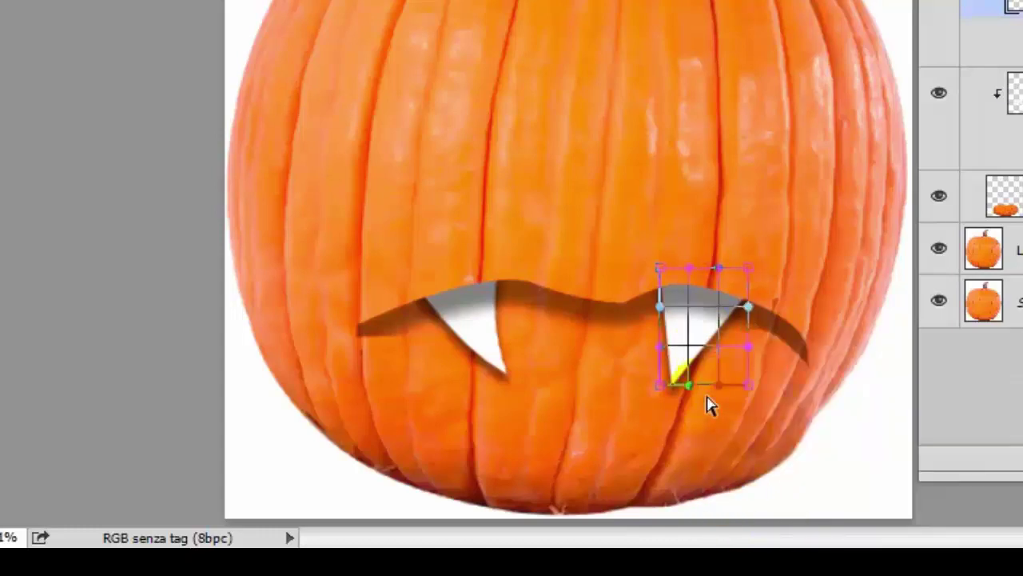
pyautogui.moveTo(662, 387); pyautogui.dragTo(644, 376)
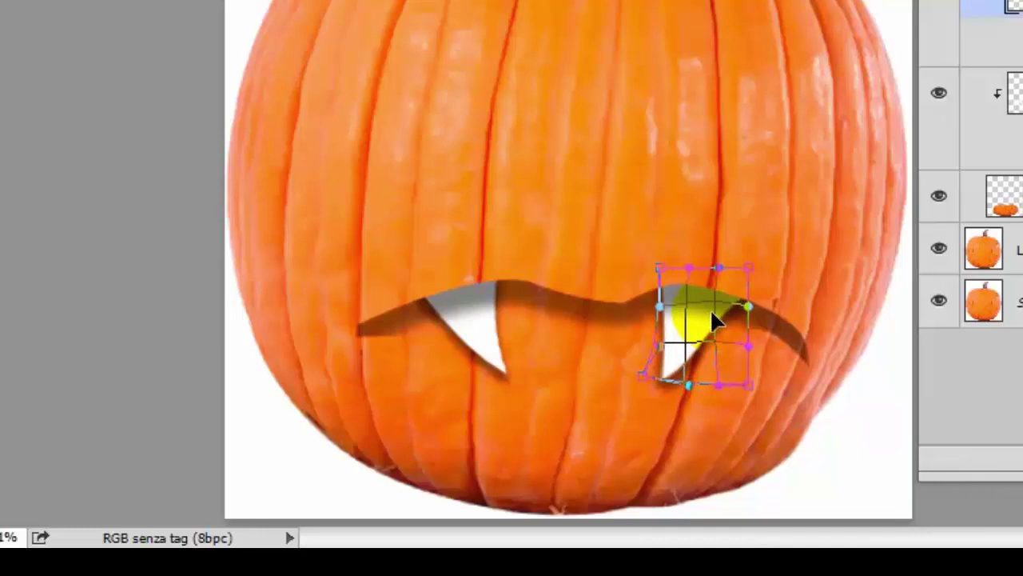
pyautogui.moveTo(709, 308); pyautogui.dragTo(698, 351)
pyautogui.press('Return')
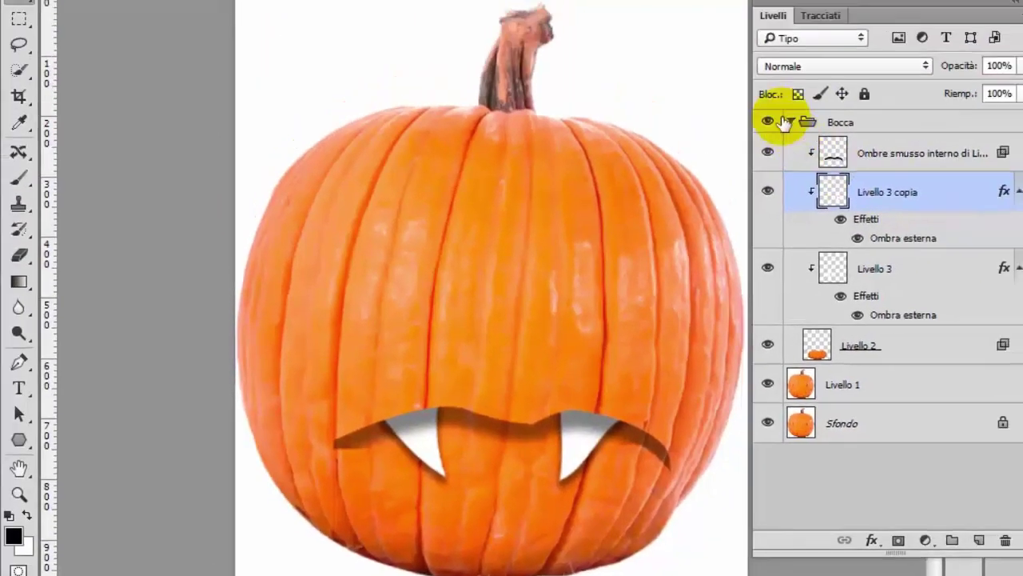
# - Draw a rounded triangular nose path above the mouth on Livello 1 with the Pen tool
pyautogui.click(790, 124)
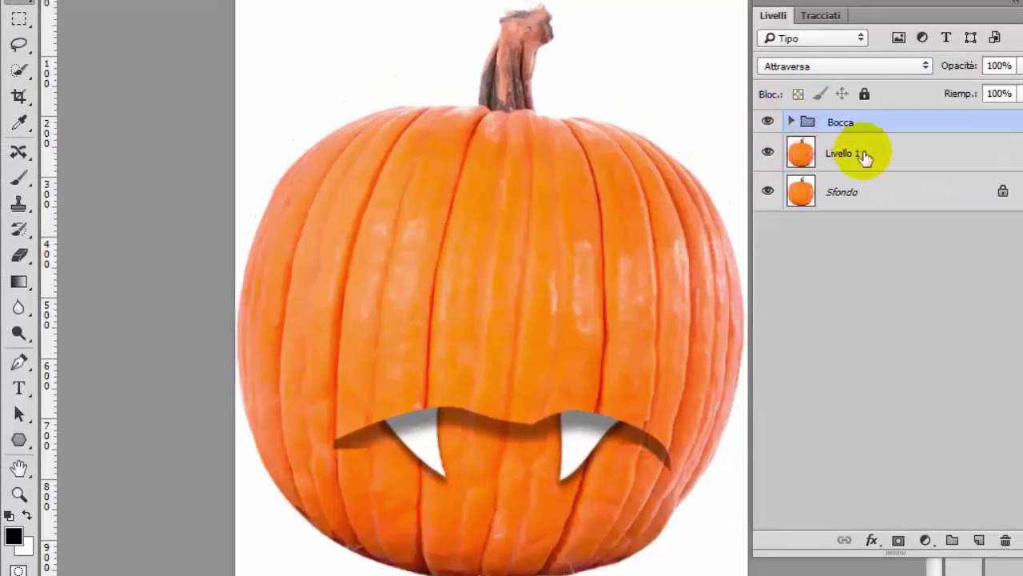
pyautogui.press('p')
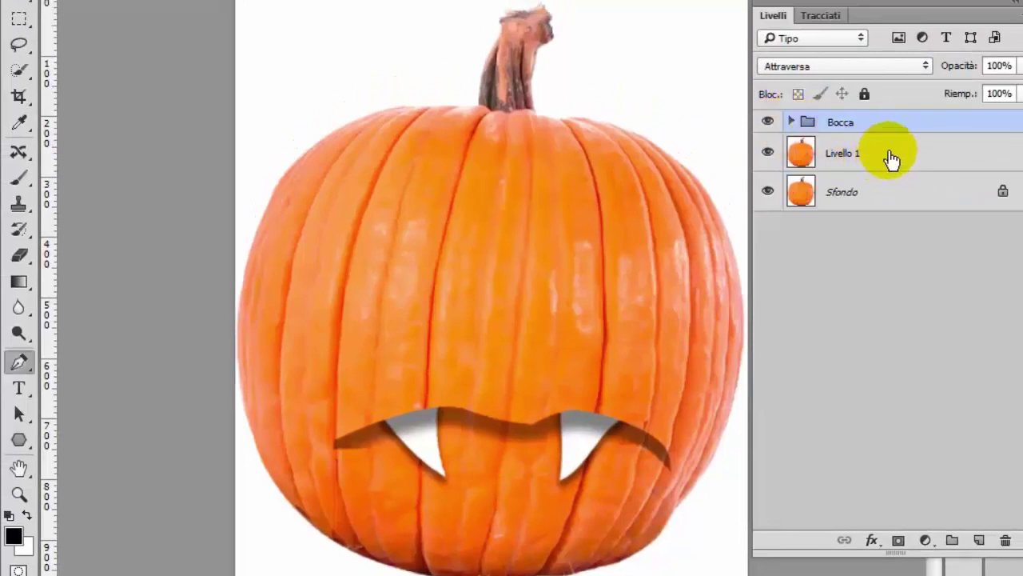
pyautogui.click(892, 157)
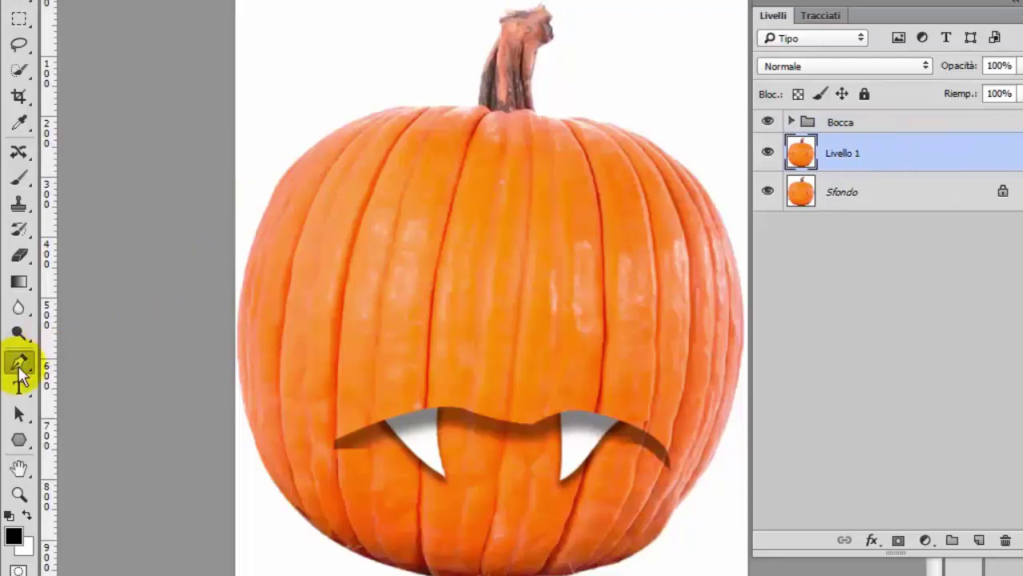
pyautogui.click(20, 370)
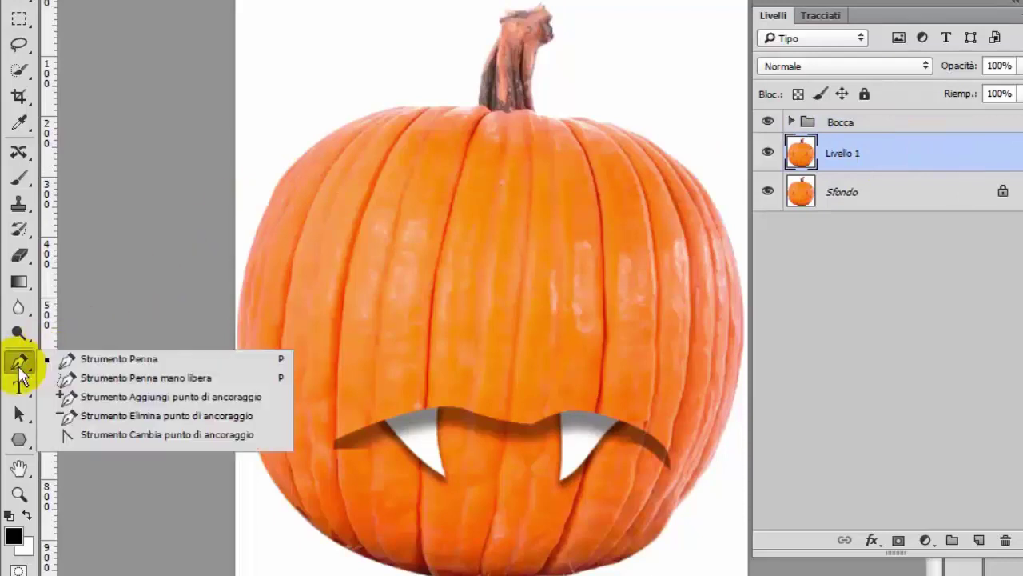
pyautogui.click(93, 361)
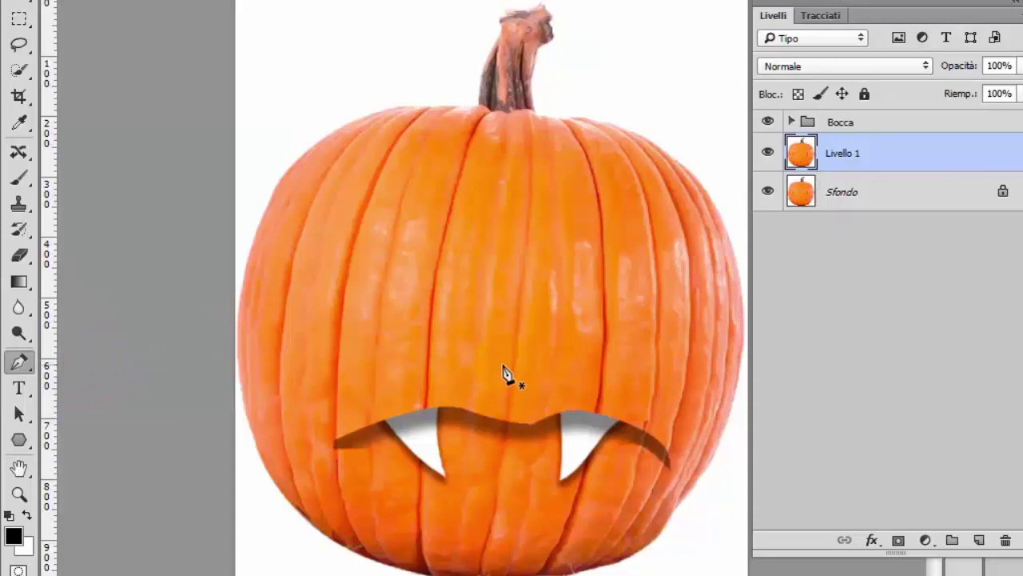
pyautogui.click(457, 317)
pyautogui.moveTo(507, 408); pyautogui.dragTo(527, 405)
pyautogui.click(574, 309)
pyautogui.moveTo(465, 301); pyautogui.dragTo(458, 296)
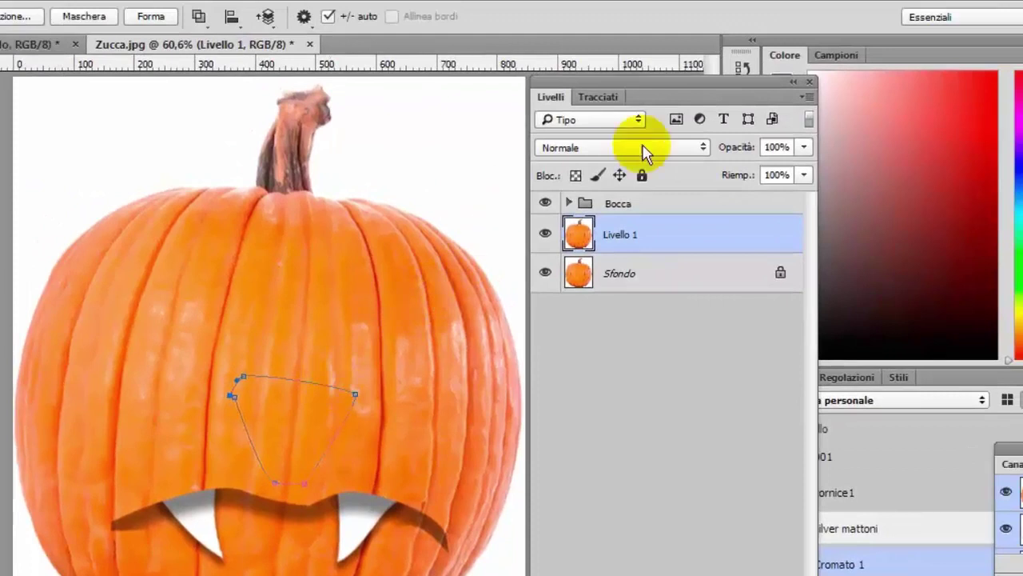
# - Load the nose path Tracciato di lavoro as a selection
pyautogui.click(604, 97)
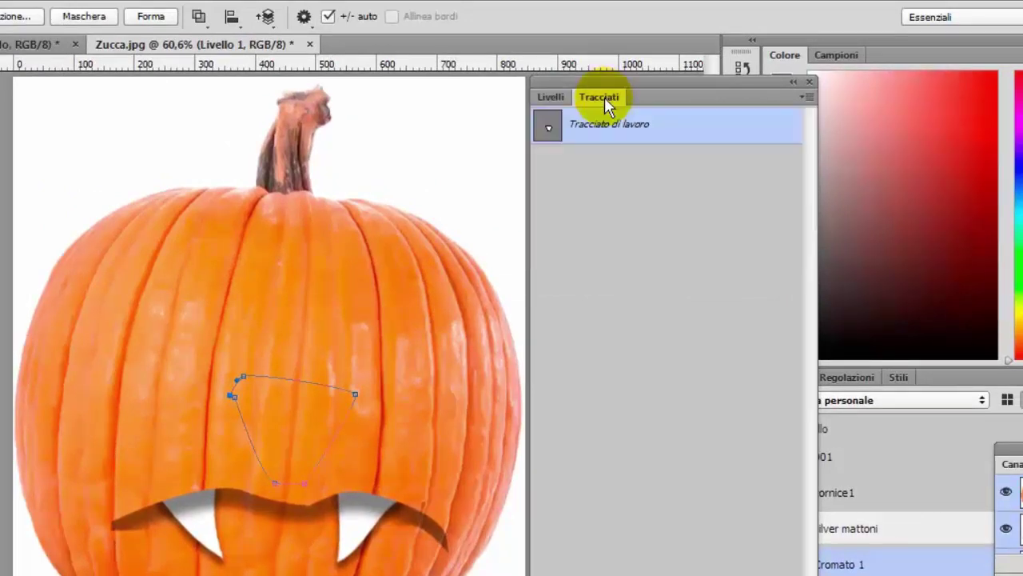
pyautogui.keyDown('ctrl'); pyautogui.click(552, 134); pyautogui.keyUp('ctrl')
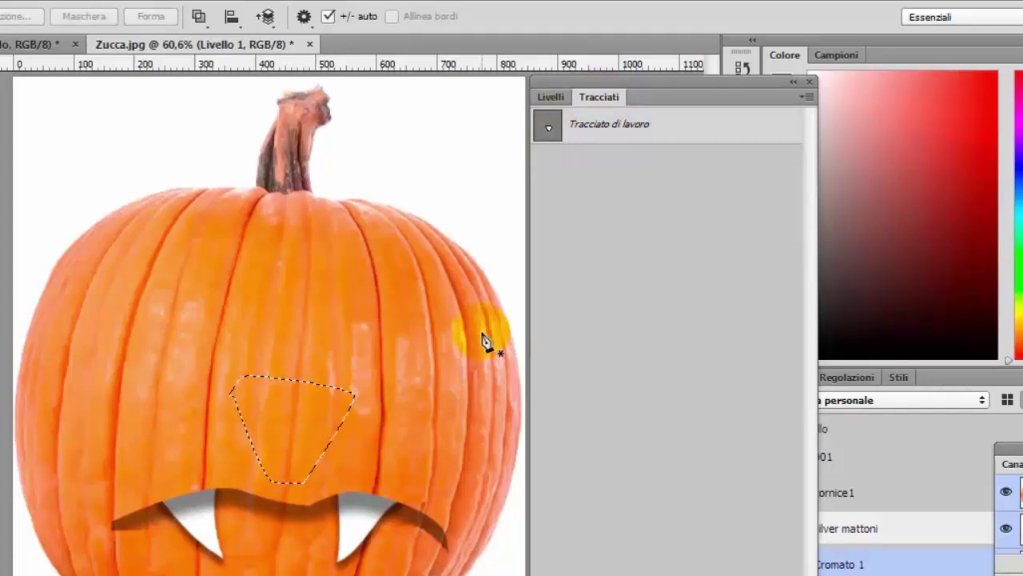
pyautogui.click(556, 97)
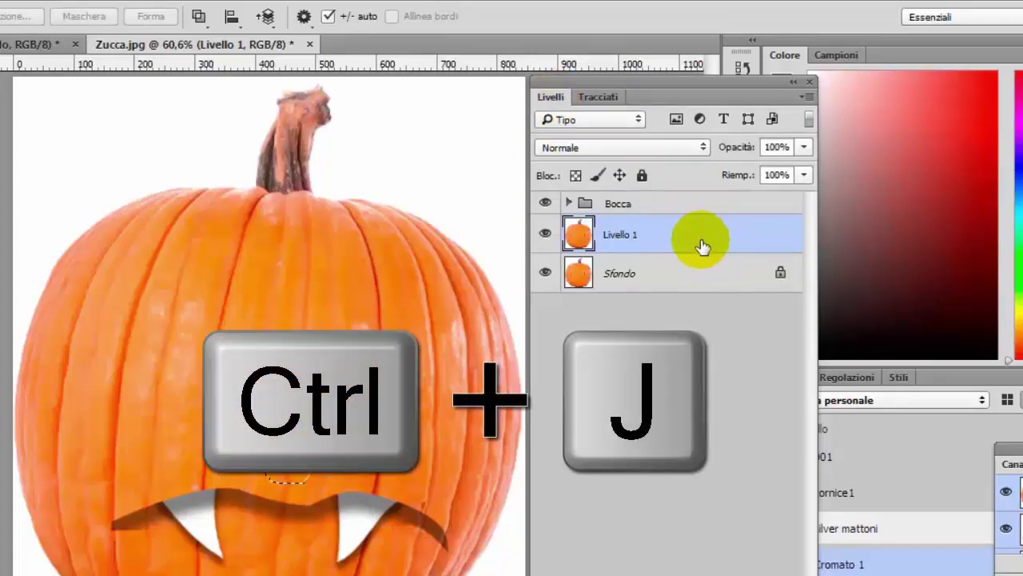
# - Copy the nose to its own layer with an upward bevel: 103% depth, 32 px size
pyautogui.hotkey('ctrl', 'j')
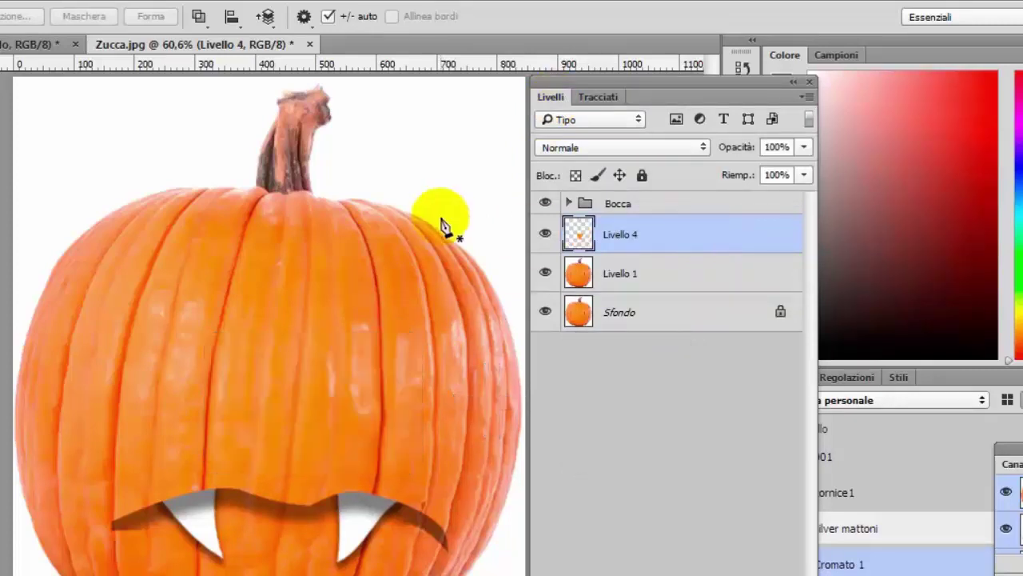
pyautogui.doubleClick(668, 245)
pyautogui.moveTo(194, 11)
pyautogui.mouseDown()
pyautogui.moveTo(435, 65)
pyautogui.moveTo(601, 73)
pyautogui.mouseUp()
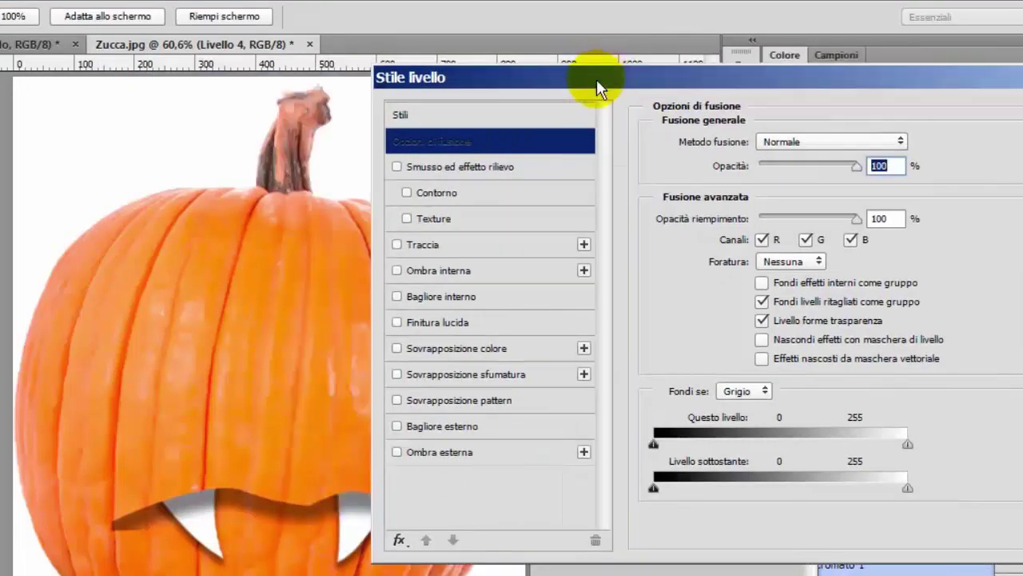
pyautogui.click(397, 167)
pyautogui.click(465, 168)
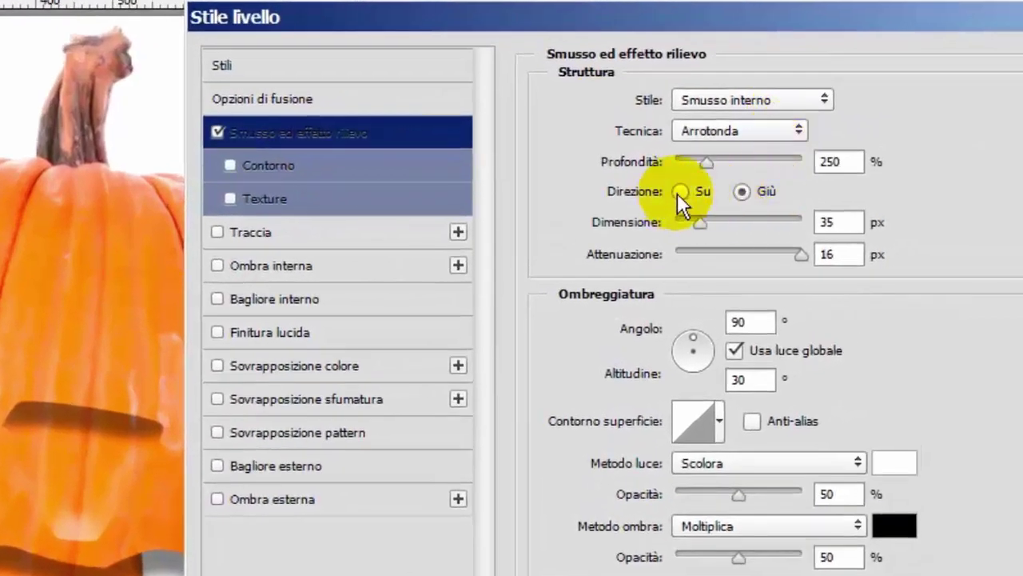
pyautogui.click(680, 192)
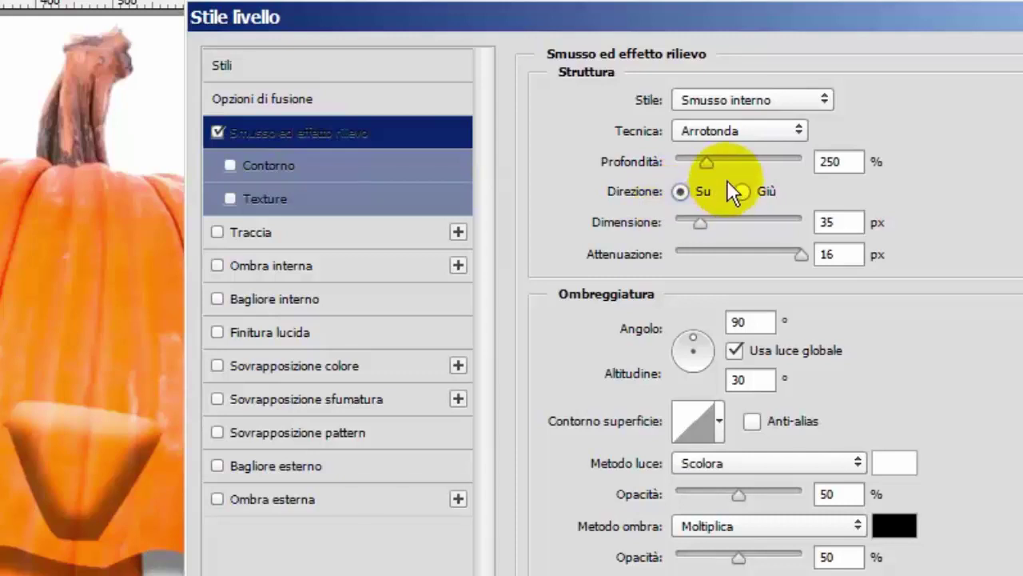
pyautogui.moveTo(706, 163); pyautogui.dragTo(688, 165)
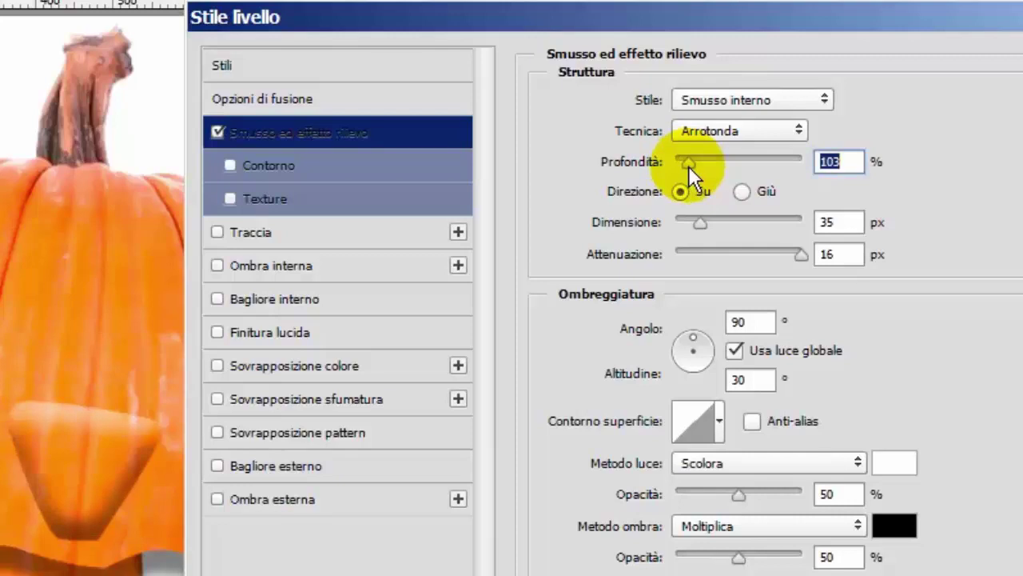
pyautogui.moveTo(691, 221); pyautogui.dragTo(698, 219)
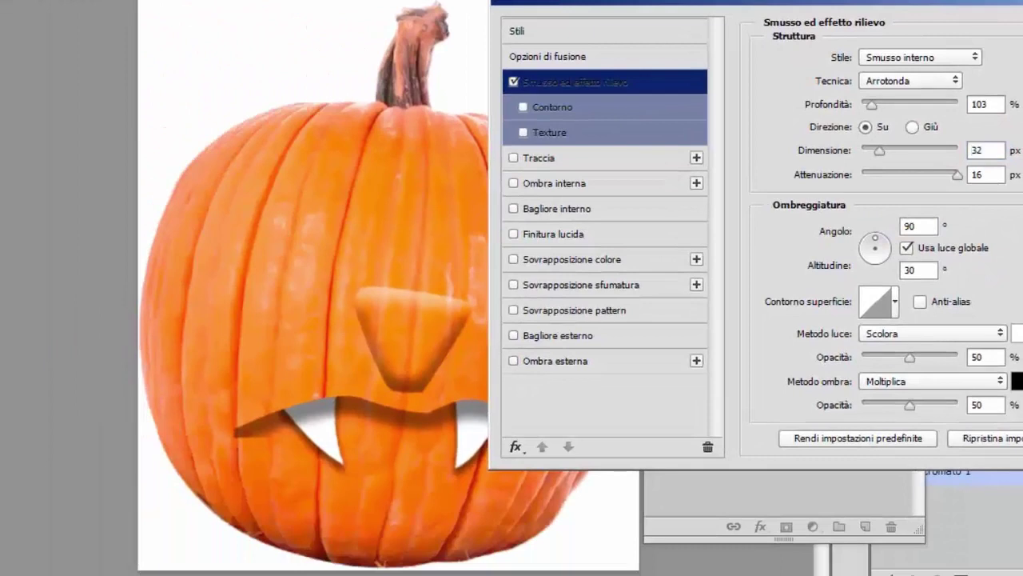
# - Confirm the bevel and warp the nose into a flared shape stretching toward the mouth
pyautogui.press('Return')
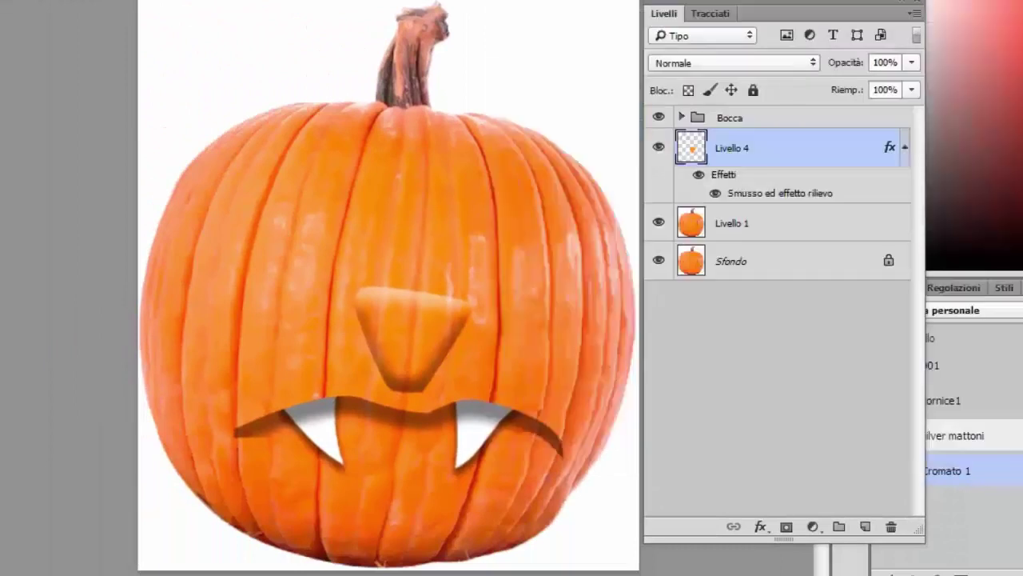
pyautogui.hotkey('ctrl', 't')
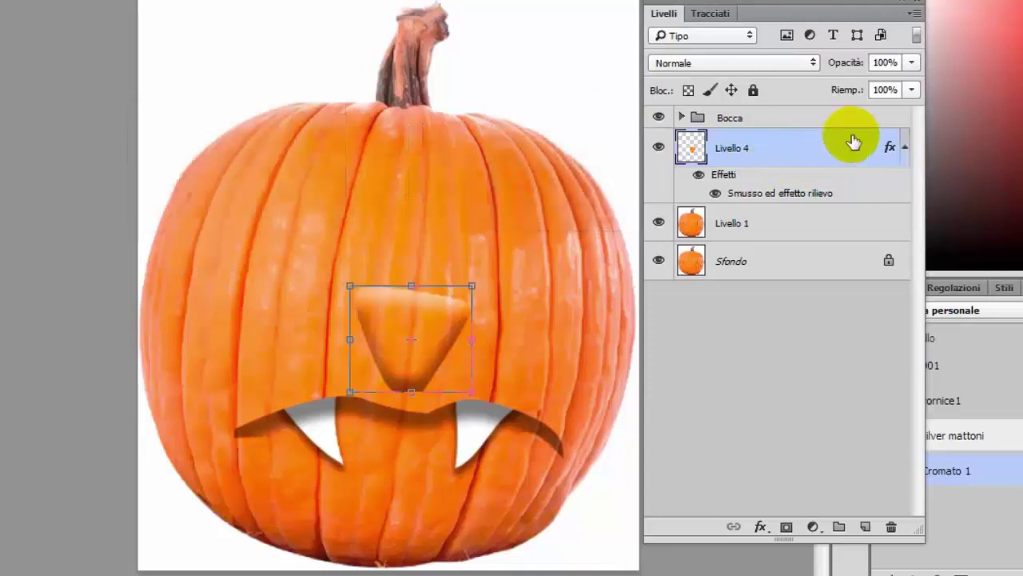
pyautogui.rightClick(417, 319)
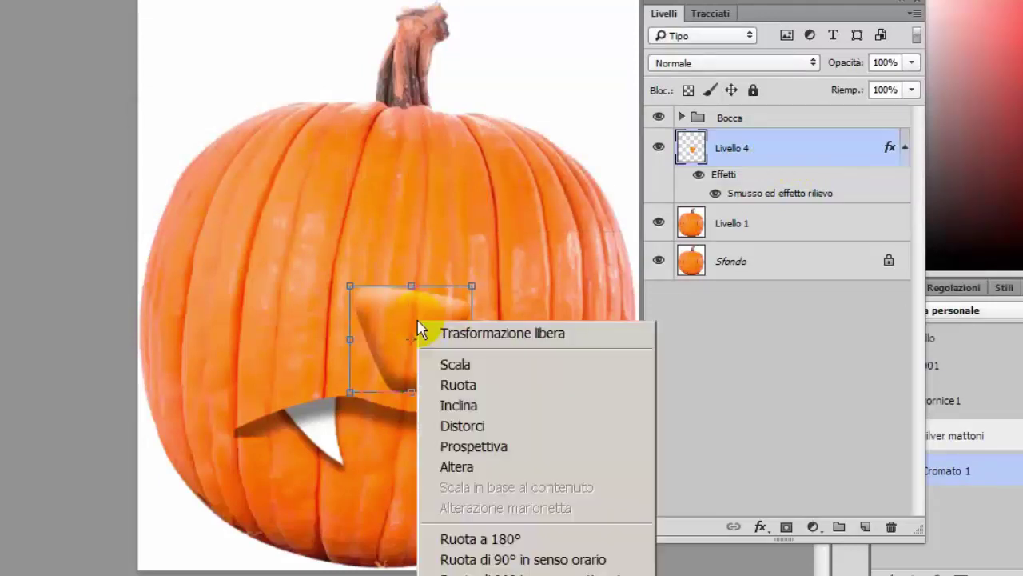
pyautogui.click(466, 469)
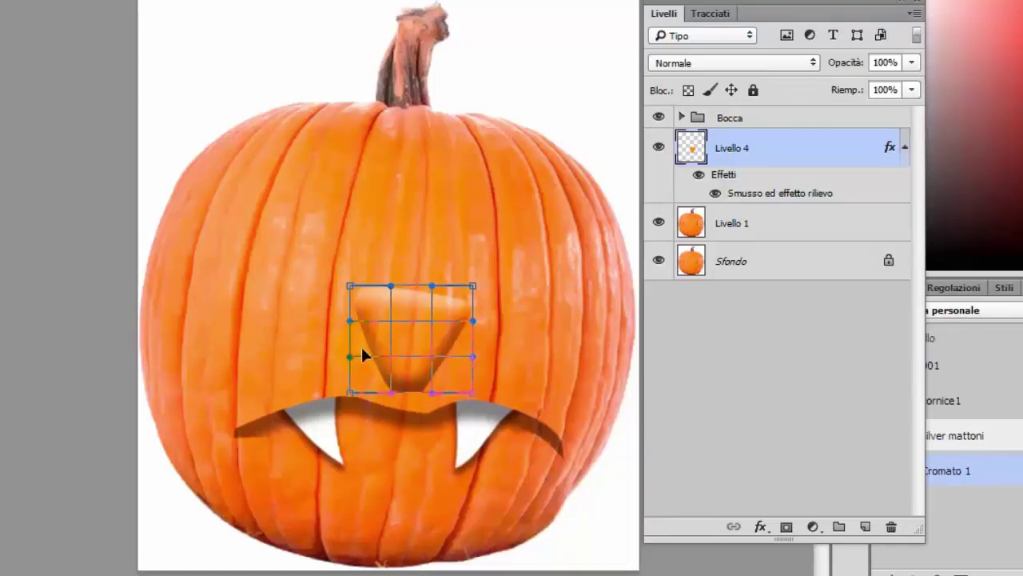
pyautogui.moveTo(363, 355); pyautogui.dragTo(367, 350)
pyautogui.moveTo(442, 347); pyautogui.dragTo(436, 336)
pyautogui.moveTo(467, 286); pyautogui.dragTo(468, 280)
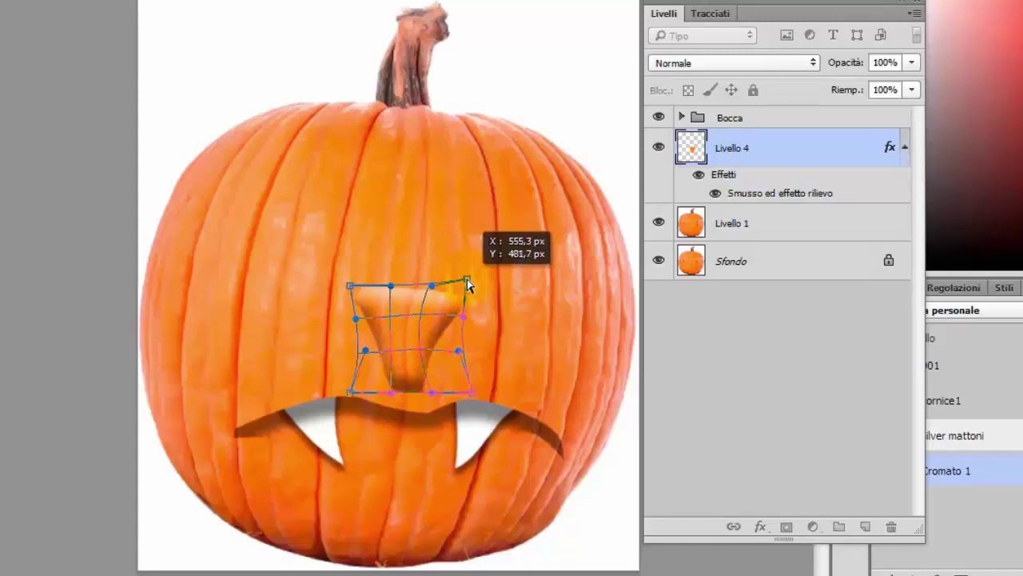
pyautogui.moveTo(405, 284); pyautogui.dragTo(414, 279)
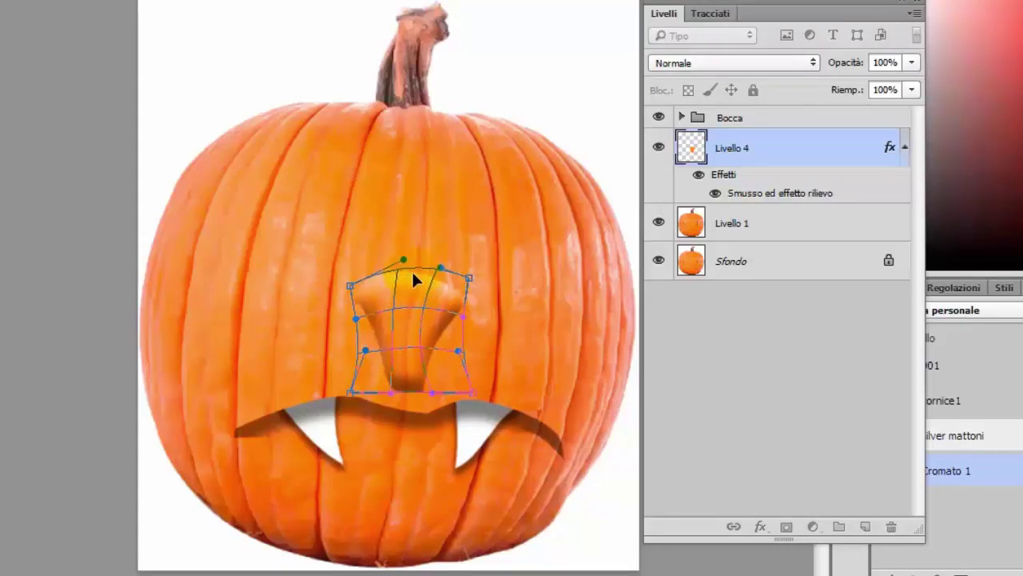
pyautogui.moveTo(349, 286); pyautogui.dragTo(339, 288)
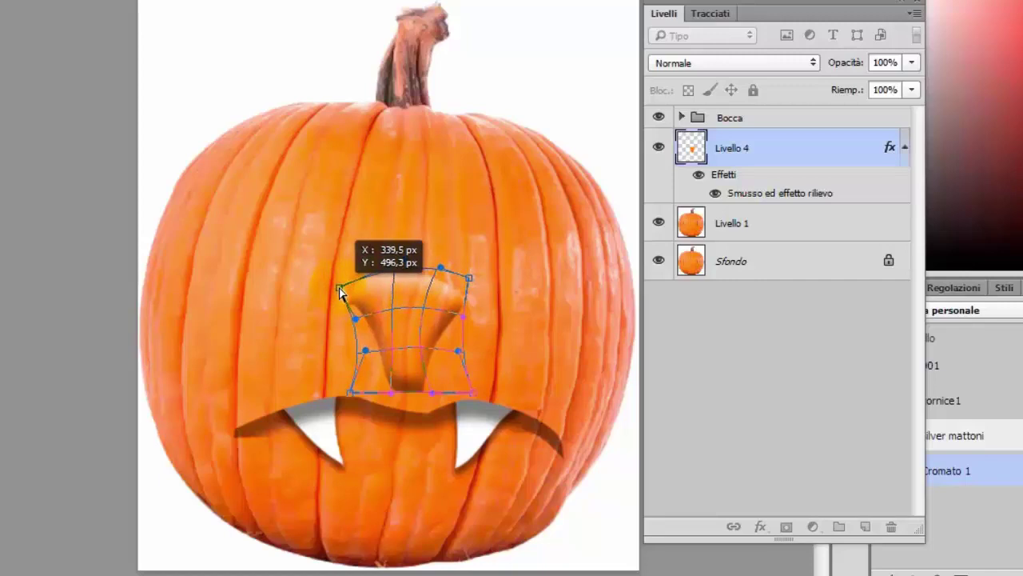
pyautogui.moveTo(391, 392); pyautogui.dragTo(424, 406)
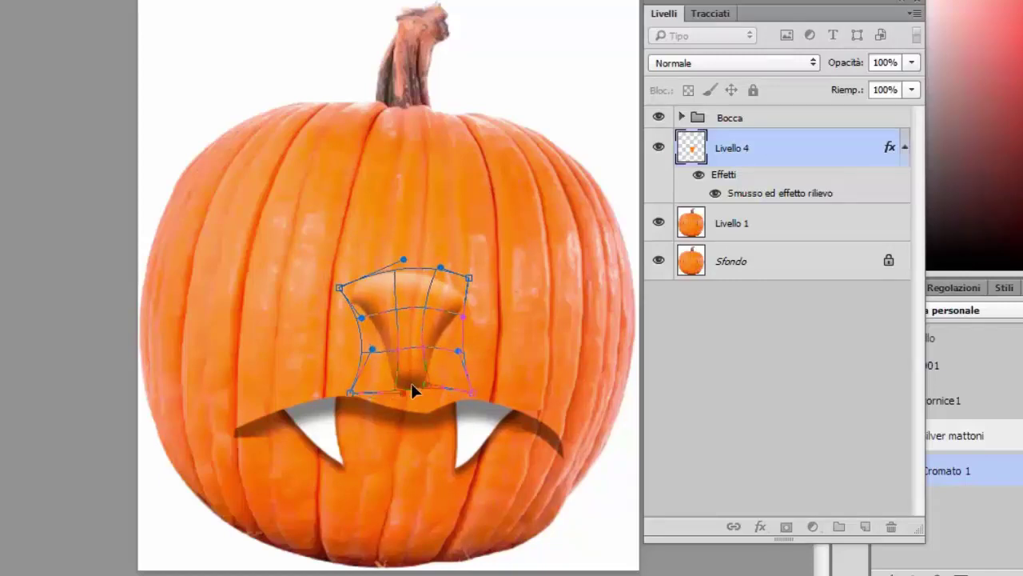
pyautogui.moveTo(432, 334); pyautogui.dragTo(435, 335)
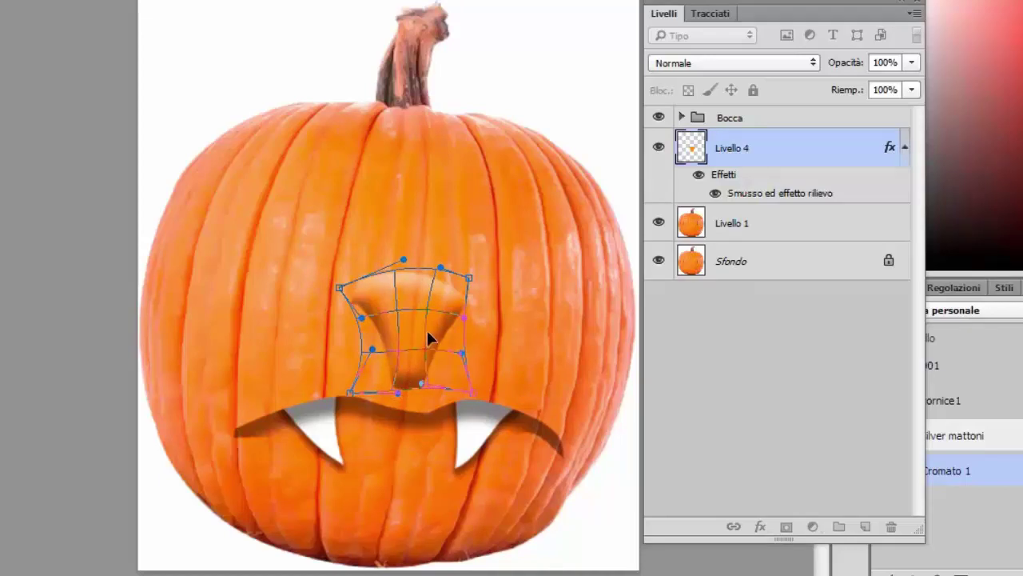
pyautogui.press('Return')
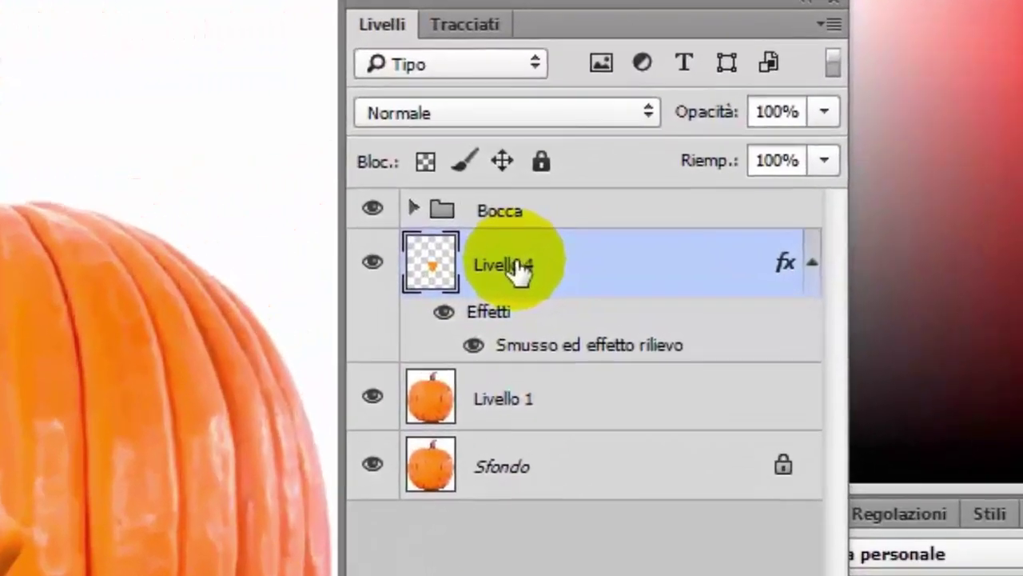
# - Rename the nose layer Naso
pyautogui.doubleClick(639, 204)
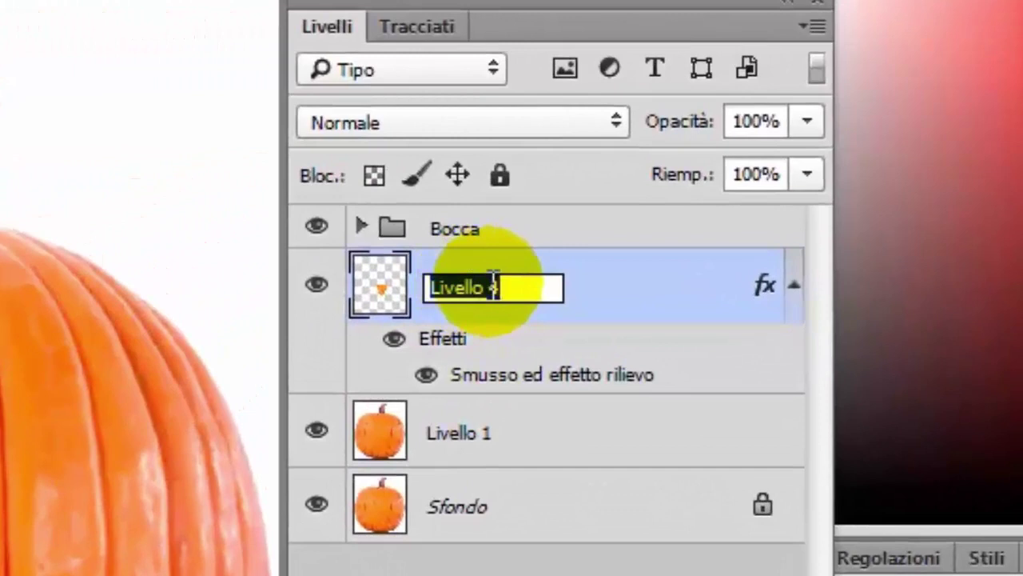
pyautogui.write('Nas')
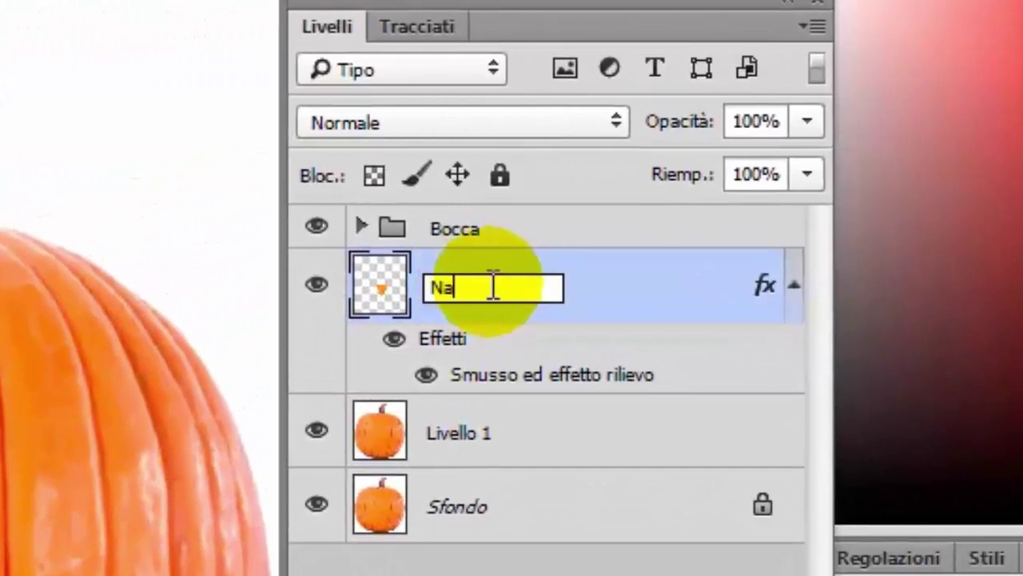
pyautogui.write('o')
pyautogui.press('Return')
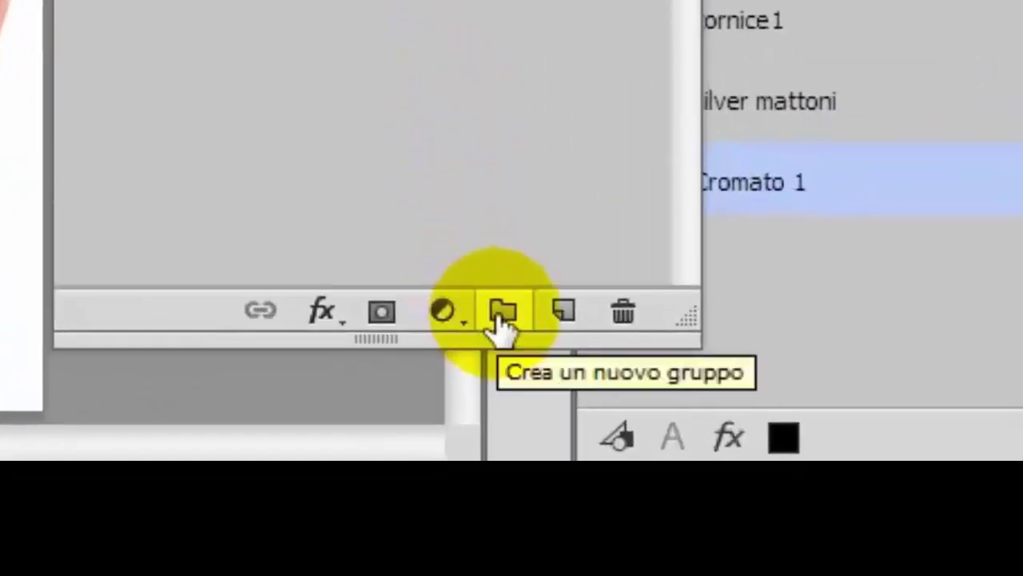
# - Create a new layer group named Occhi
pyautogui.click(502, 312)
pyautogui.doubleClick(335, 64)
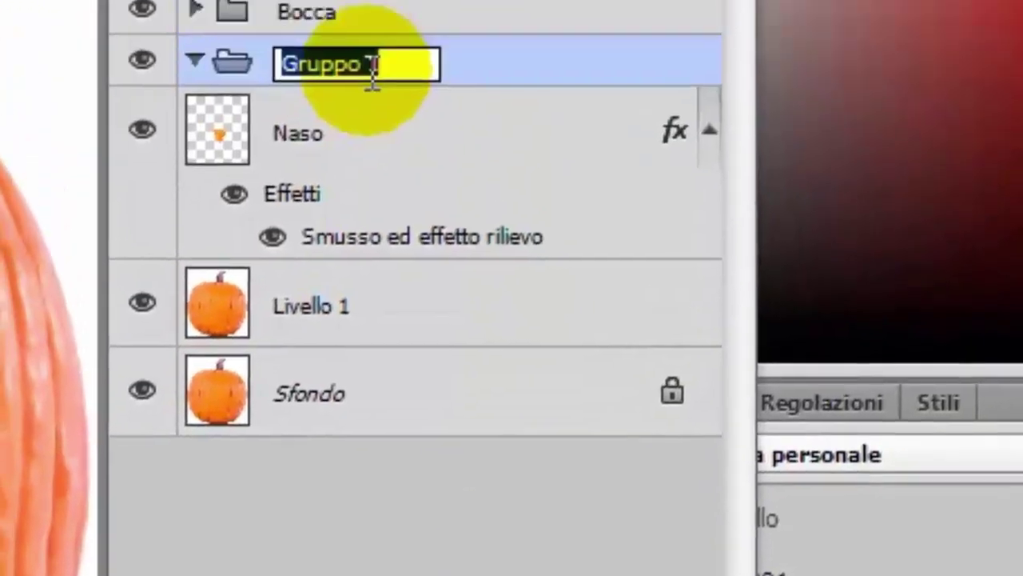
pyautogui.write('Occhi')
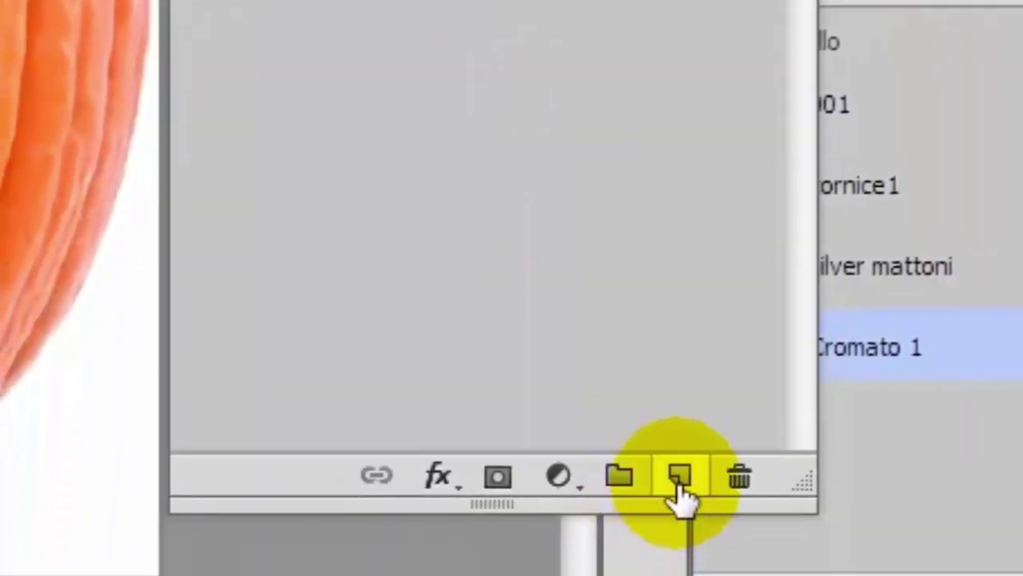
# - Add an empty layer in Occhi and draw a 108×109 px circular selection for the left eye
pyautogui.click(679, 477)
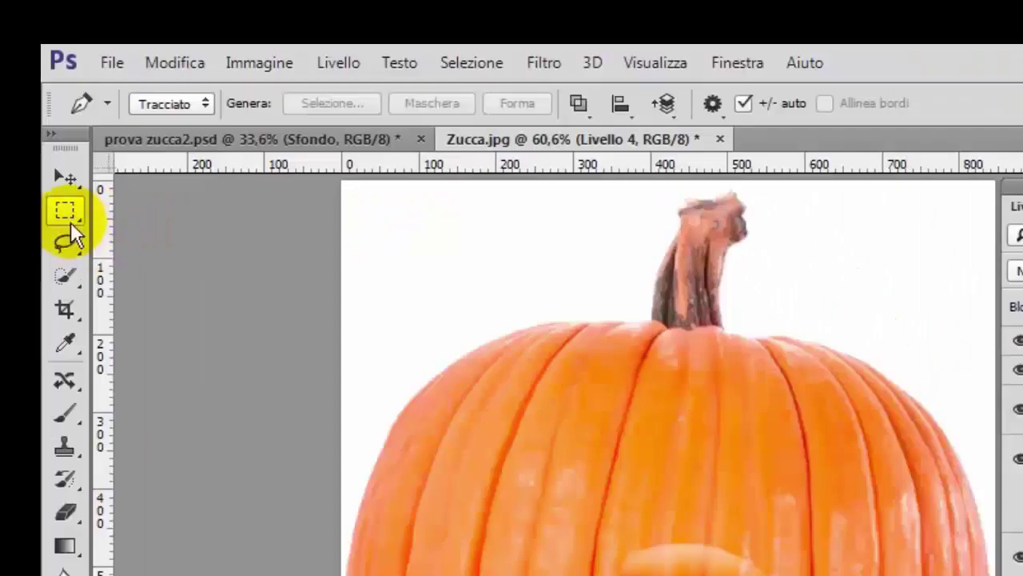
pyautogui.click(68, 215)
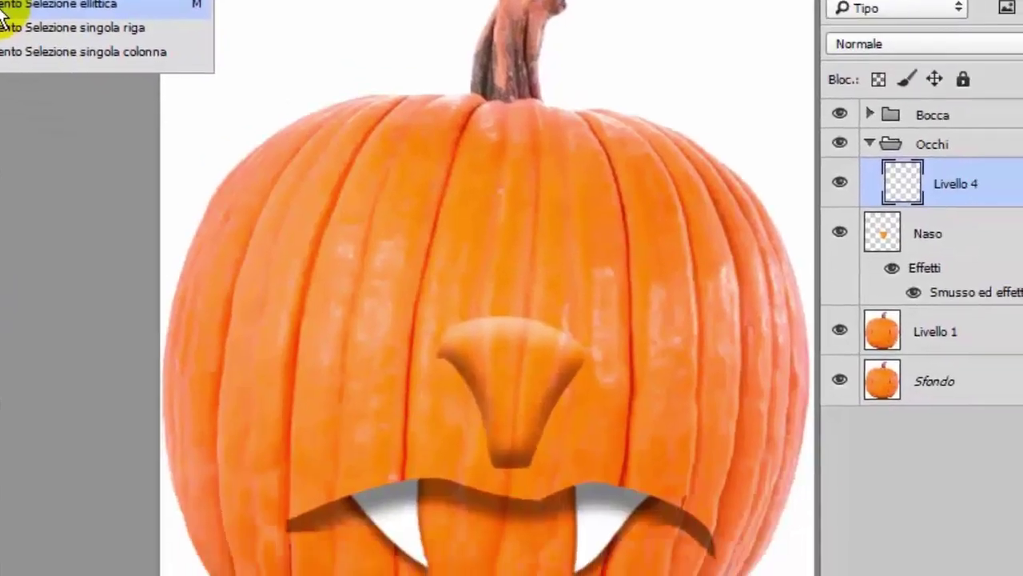
pyautogui.click(4, 13)
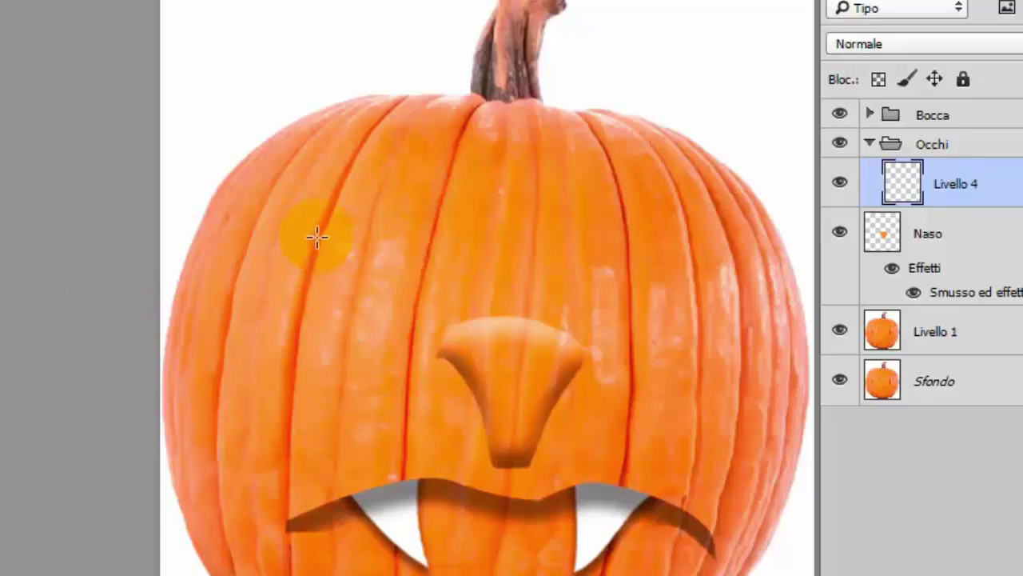
pyautogui.moveTo(317, 236); pyautogui.dragTo(453, 362)
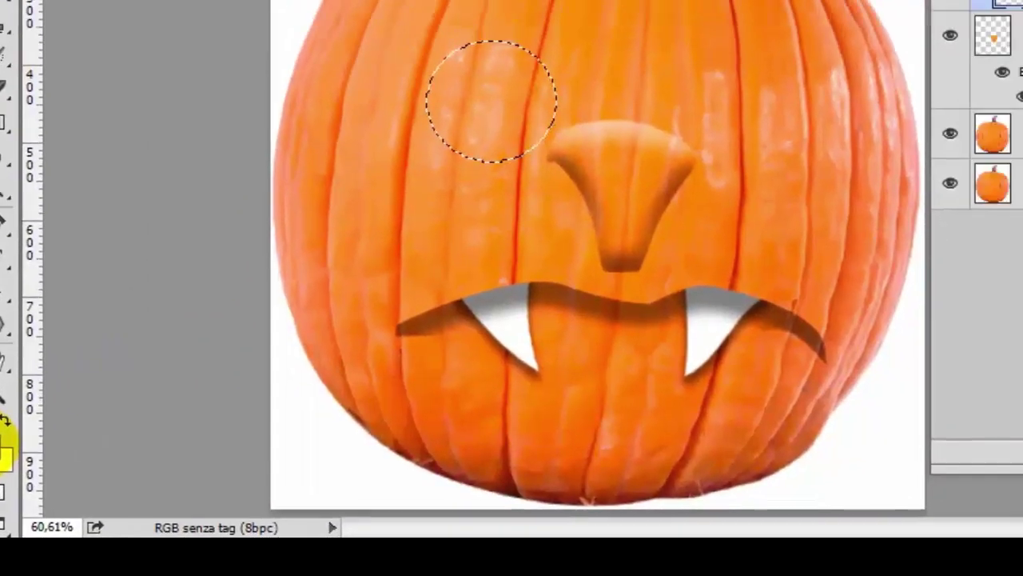
pyautogui.click(58, 415)
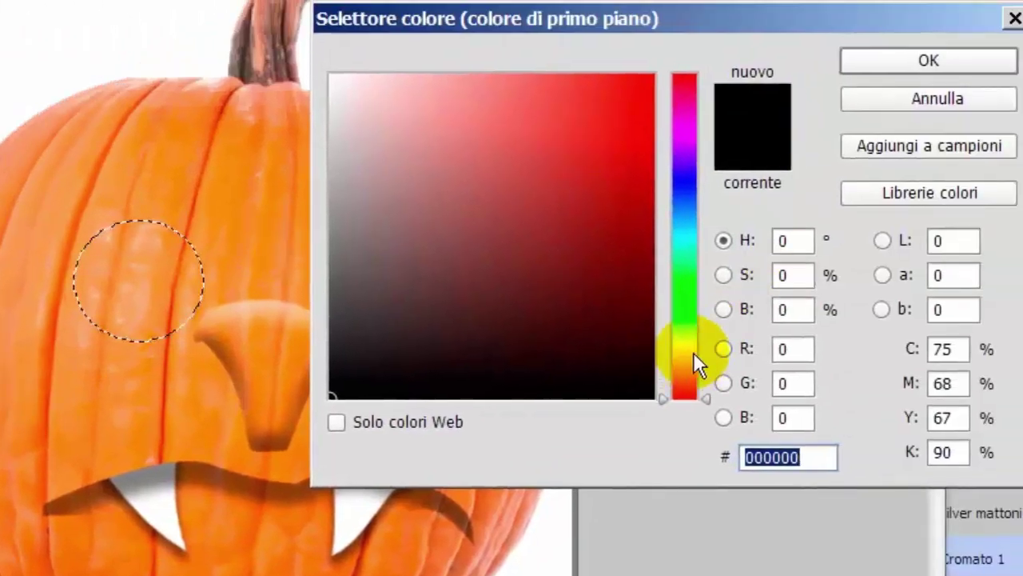
# - Fill the circular eye selection with a bright golden yellow
pyautogui.click(693, 343)
pyautogui.moveTo(646, 109); pyautogui.dragTo(639, 139)
pyautogui.click(675, 356)
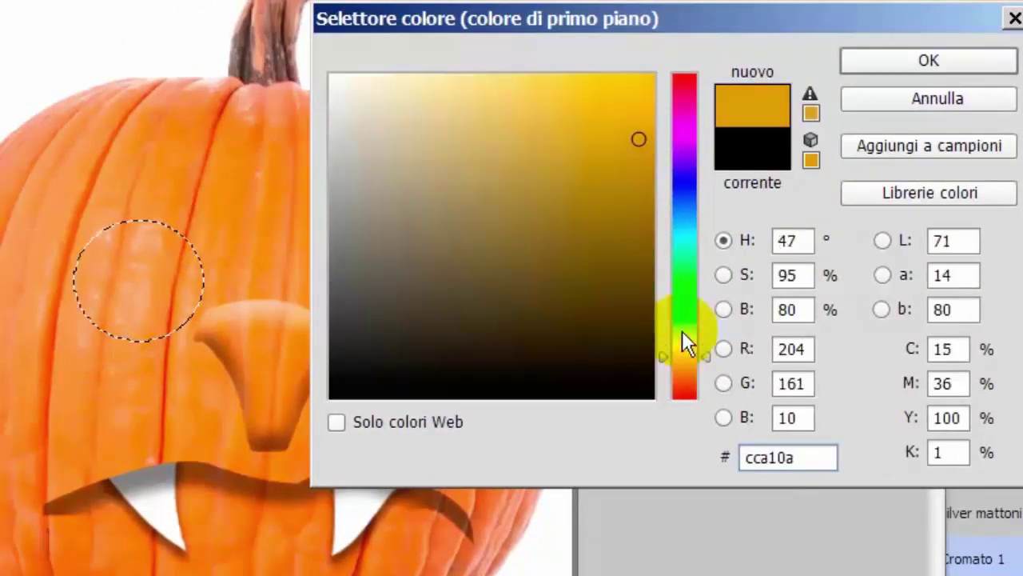
pyautogui.click(639, 111)
pyautogui.click(862, 57)
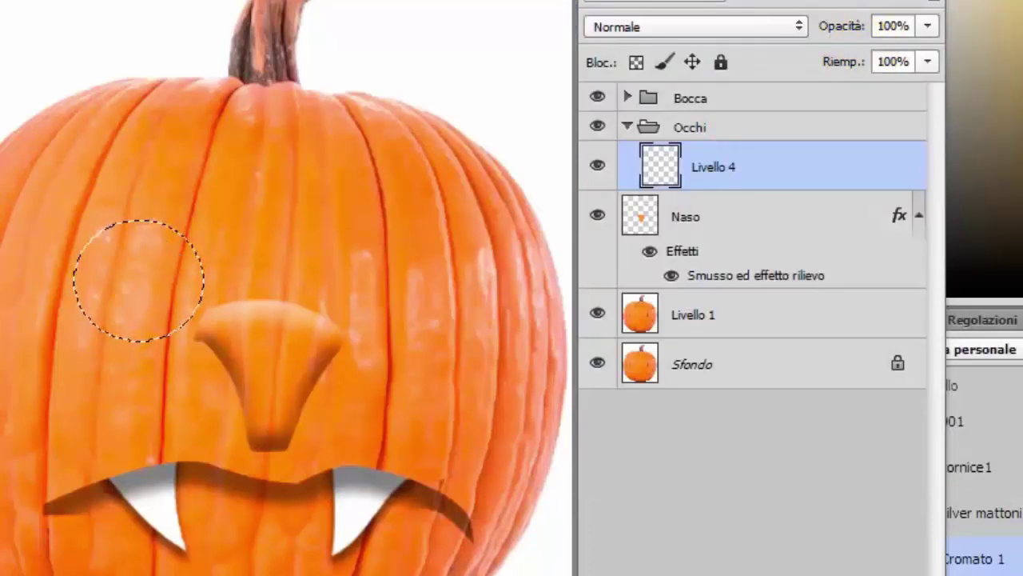
pyautogui.hotkey('alt', 'BackSpace')
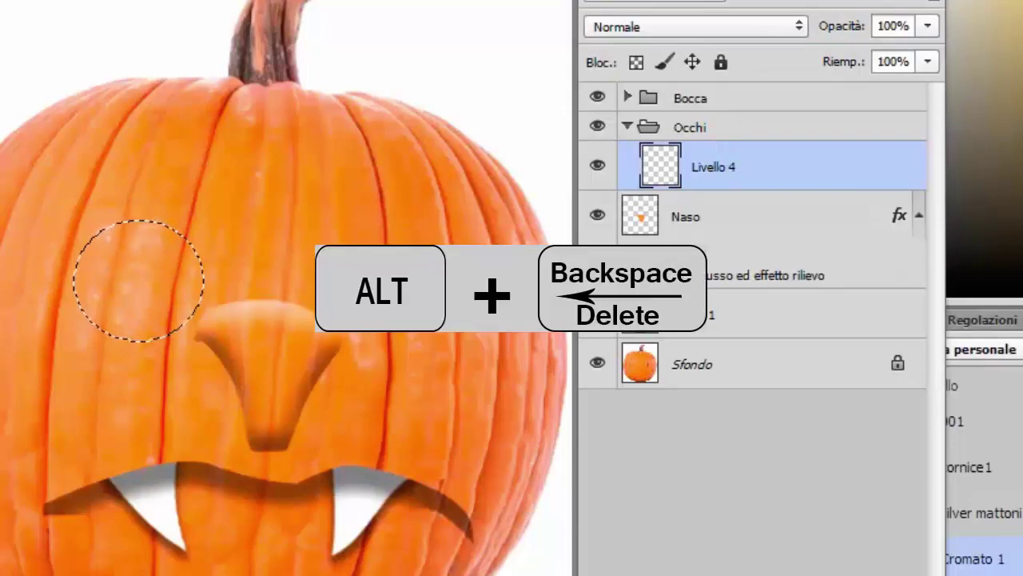
pyautogui.hotkey('alt', 'BackSpace')
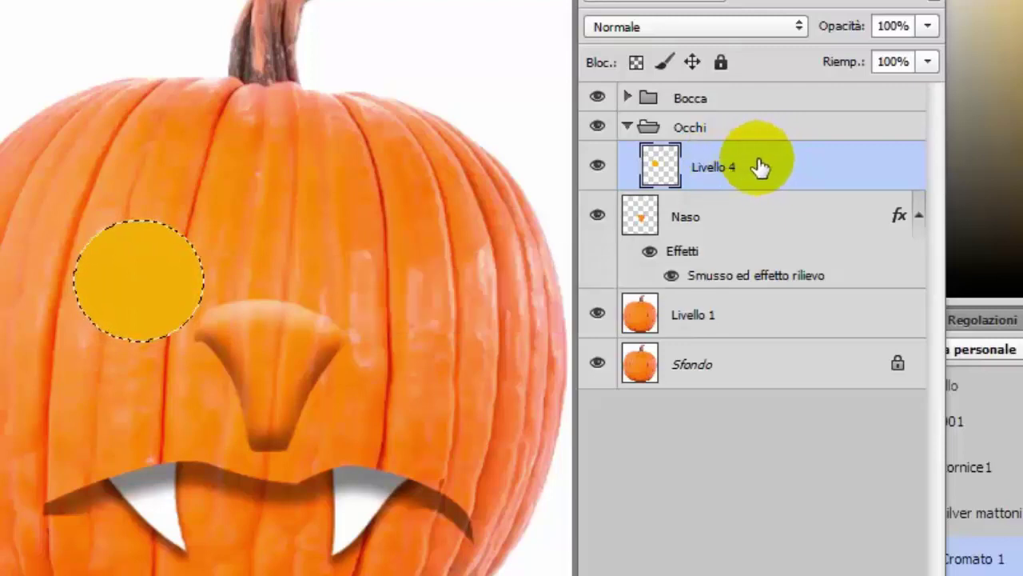
pyautogui.doubleClick(759, 168)
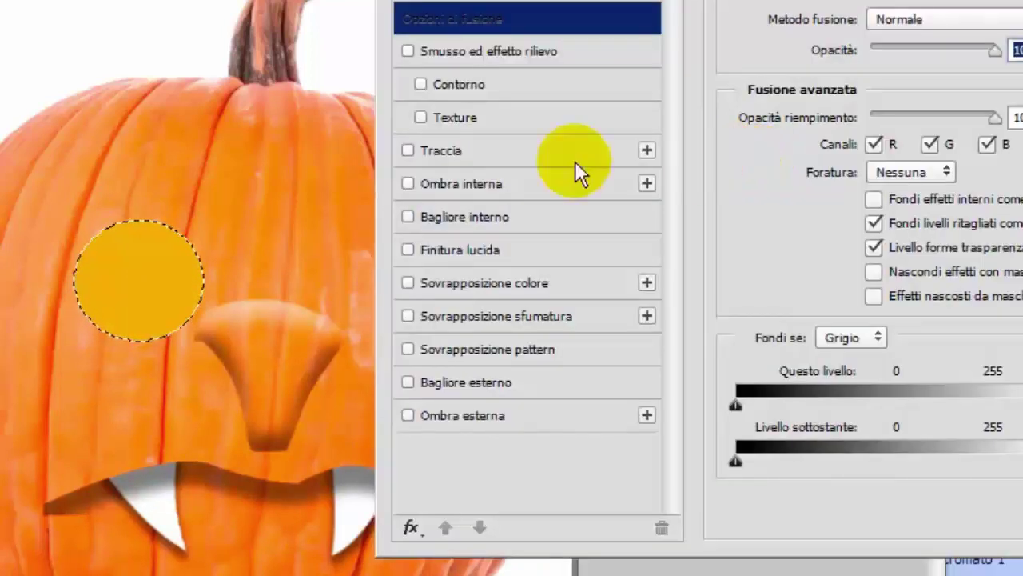
# - Add a bevel to the eye with an orange colour sampled from the pumpkin skin
pyautogui.click(413, 52)
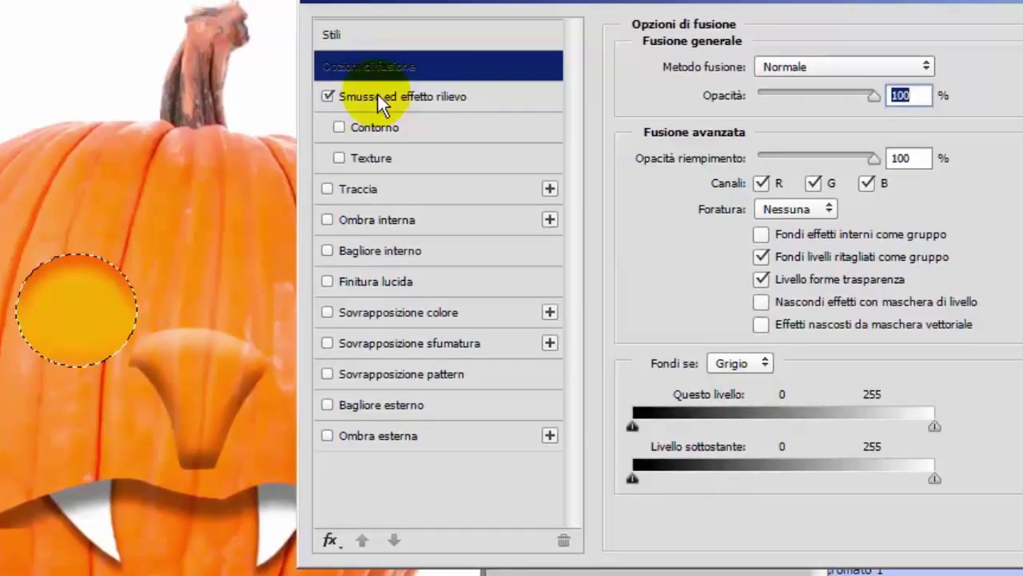
pyautogui.click(377, 95)
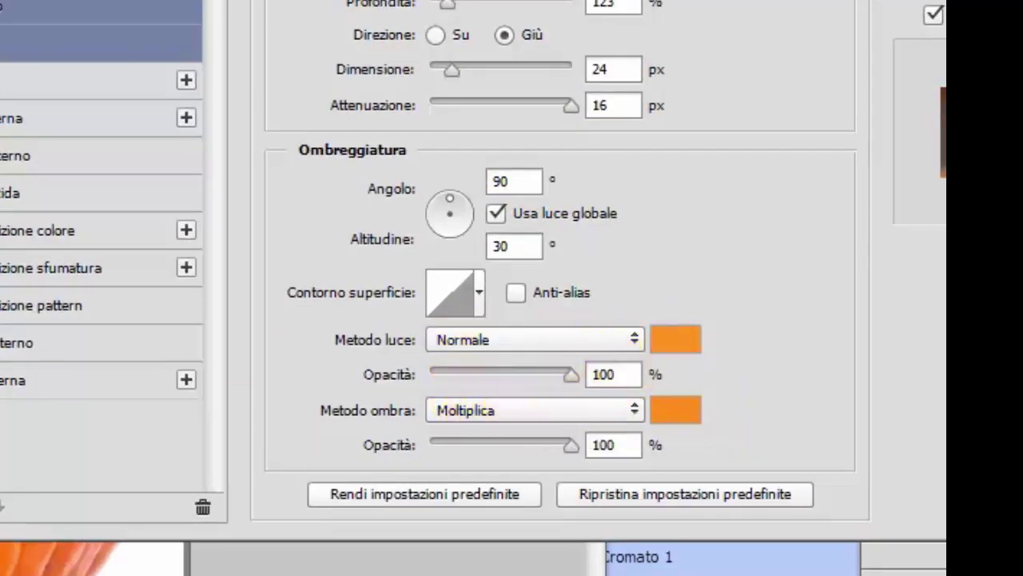
pyautogui.click(675, 339)
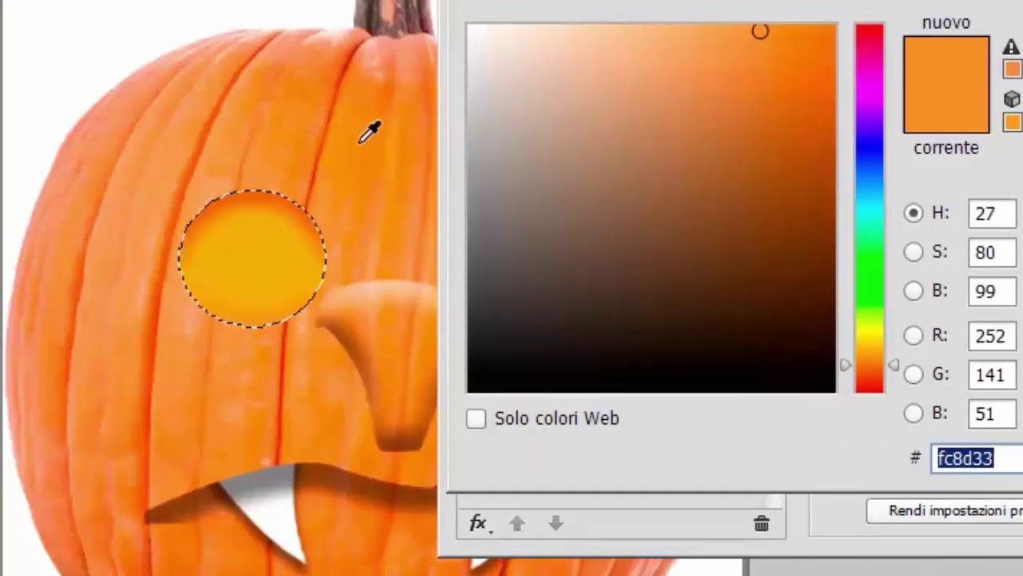
pyautogui.click(338, 167)
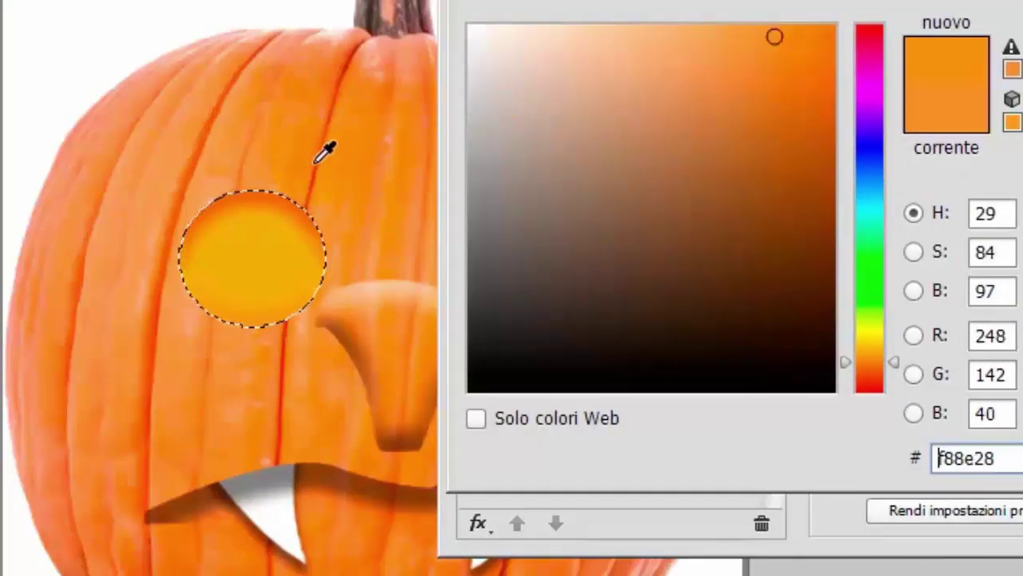
pyautogui.click(321, 163)
pyautogui.click(329, 163)
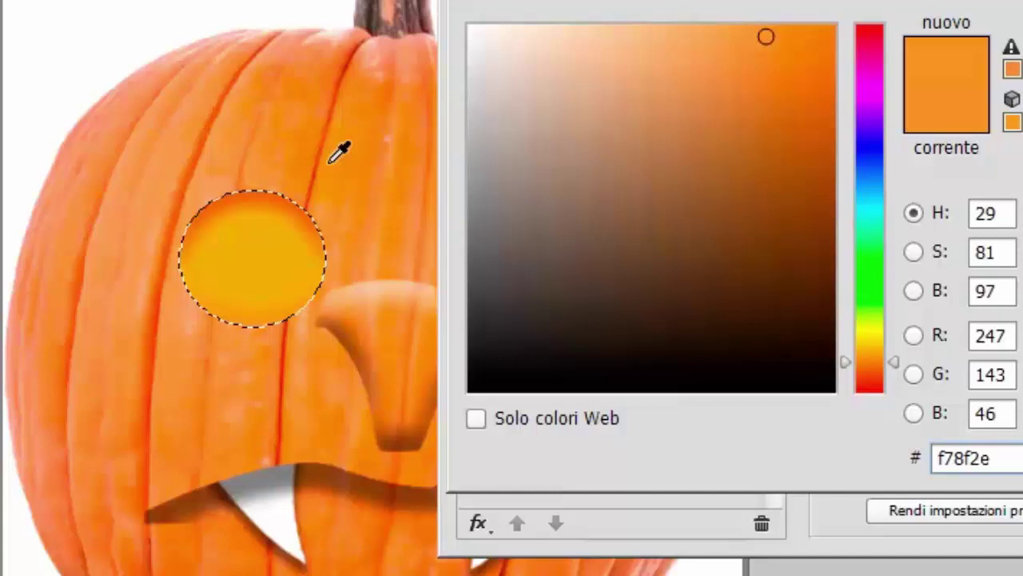
pyautogui.click(331, 161)
pyautogui.click(917, 130)
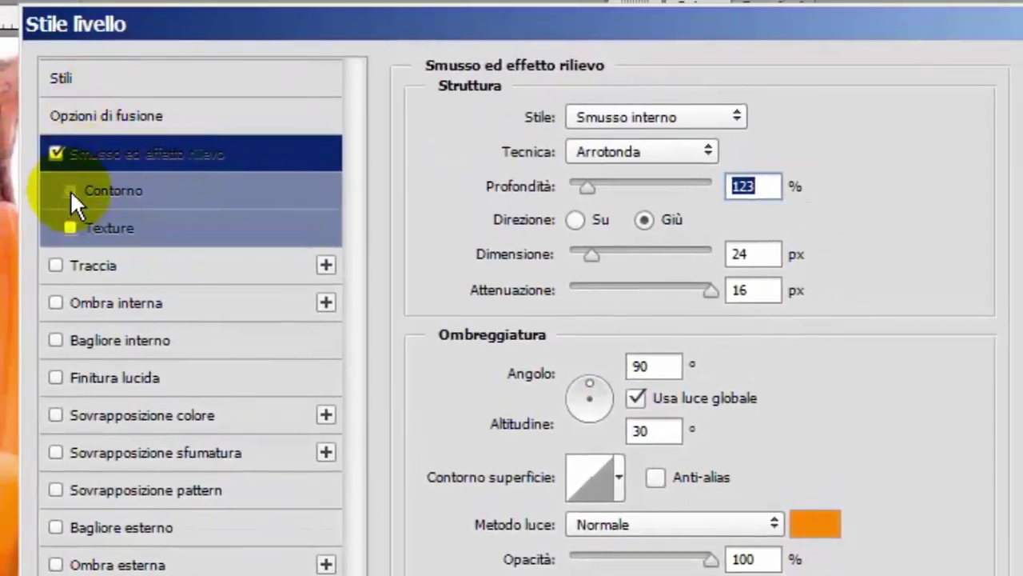
# - Add a contour and a 5 px inner shadow to the eye and apply the style
pyautogui.click(71, 190)
pyautogui.click(56, 303)
pyautogui.click(96, 301)
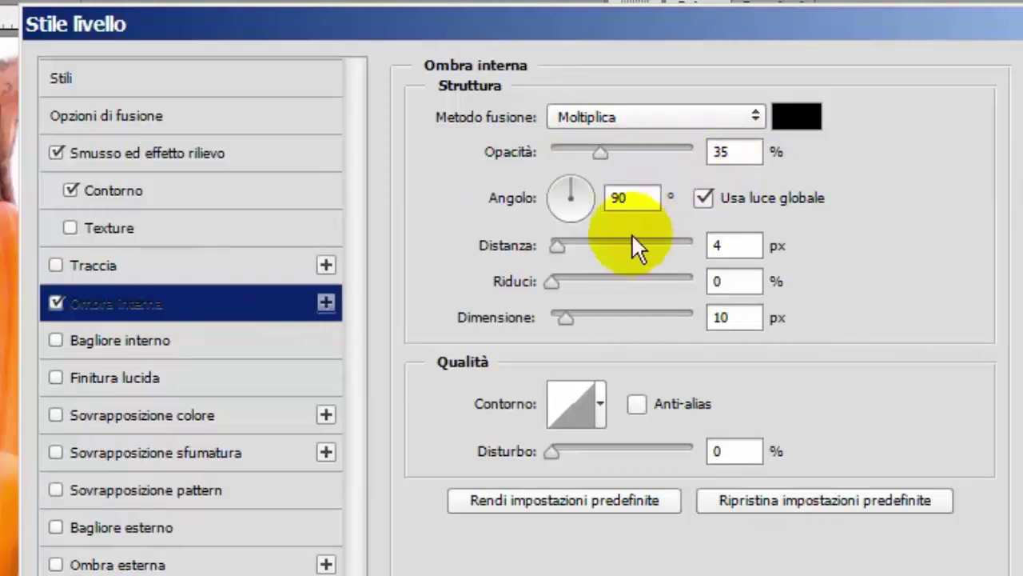
pyautogui.moveTo(569, 245); pyautogui.dragTo(555, 243)
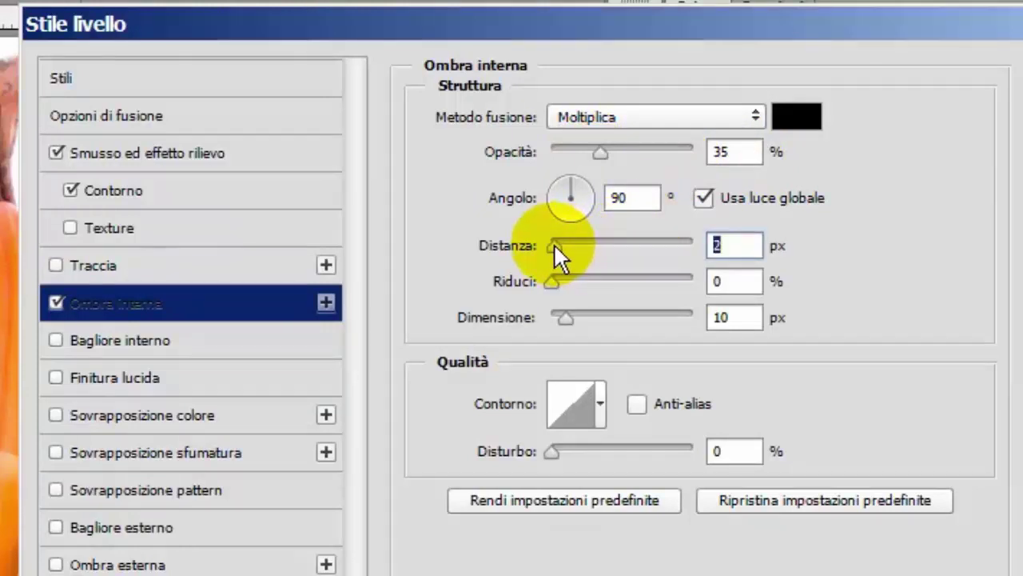
pyautogui.moveTo(555, 245); pyautogui.dragTo(558, 246)
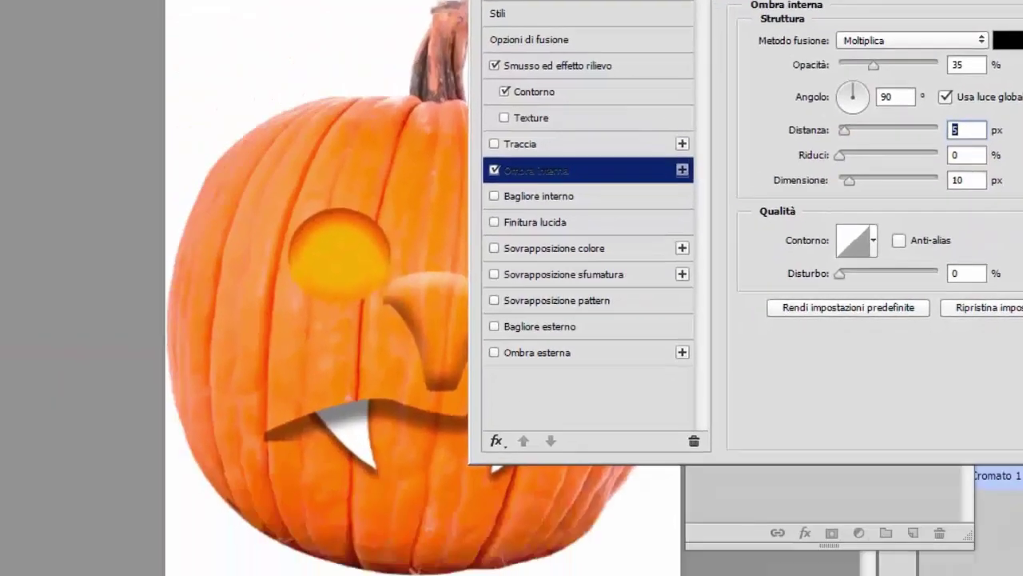
pyautogui.press('Return')
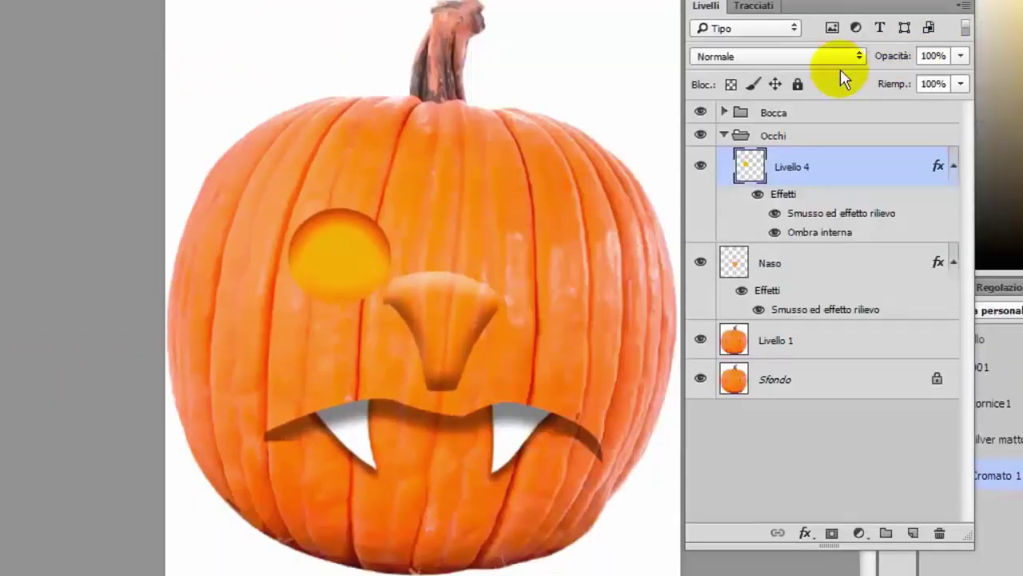
# - Duplicate the eye layer and name the copy Sinistro
pyautogui.hotkey('ctrl', 'j')
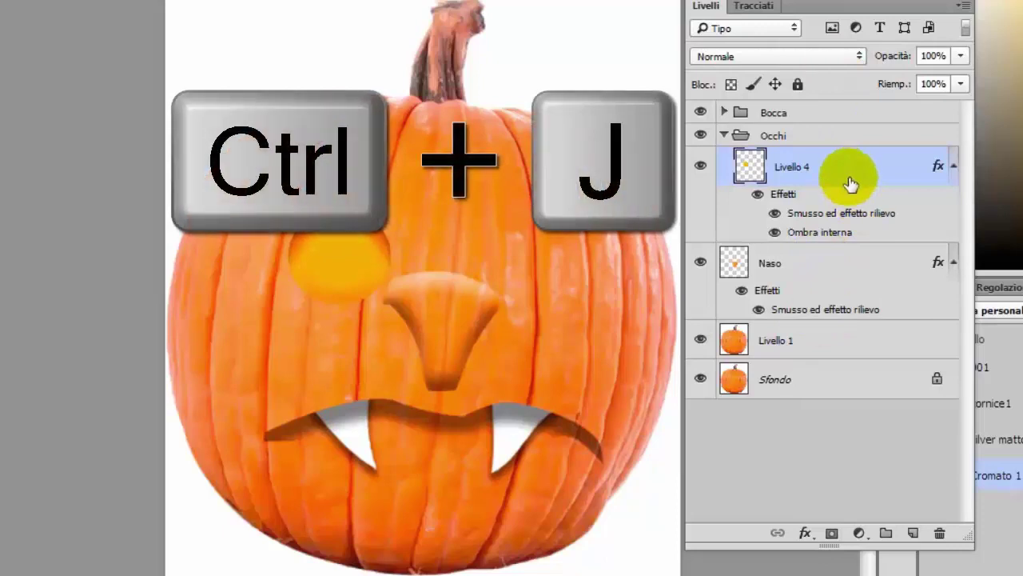
pyautogui.hotkey('ctrl', 'j')
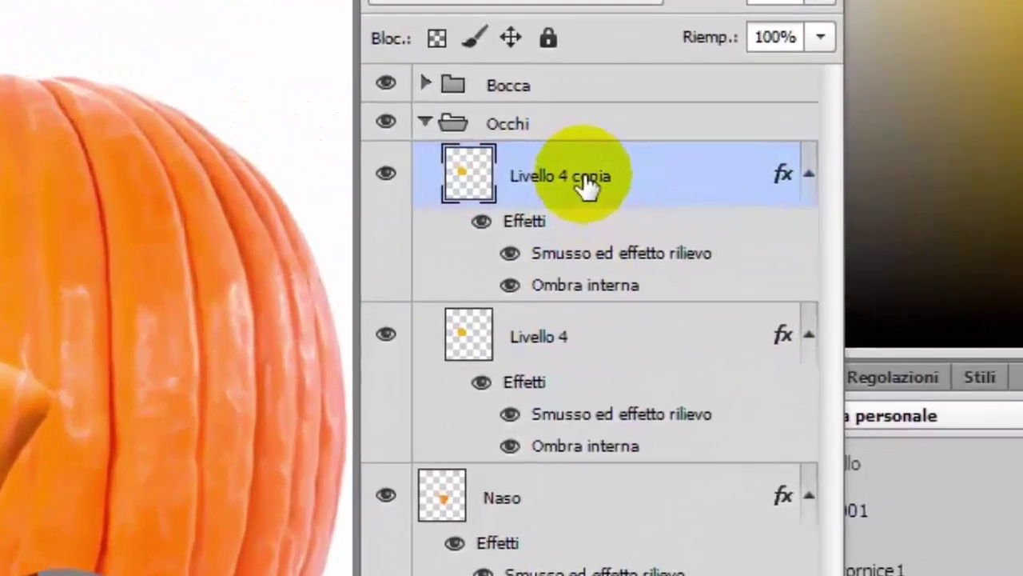
pyautogui.doubleClick(628, 178)
pyautogui.write('Sinistro')
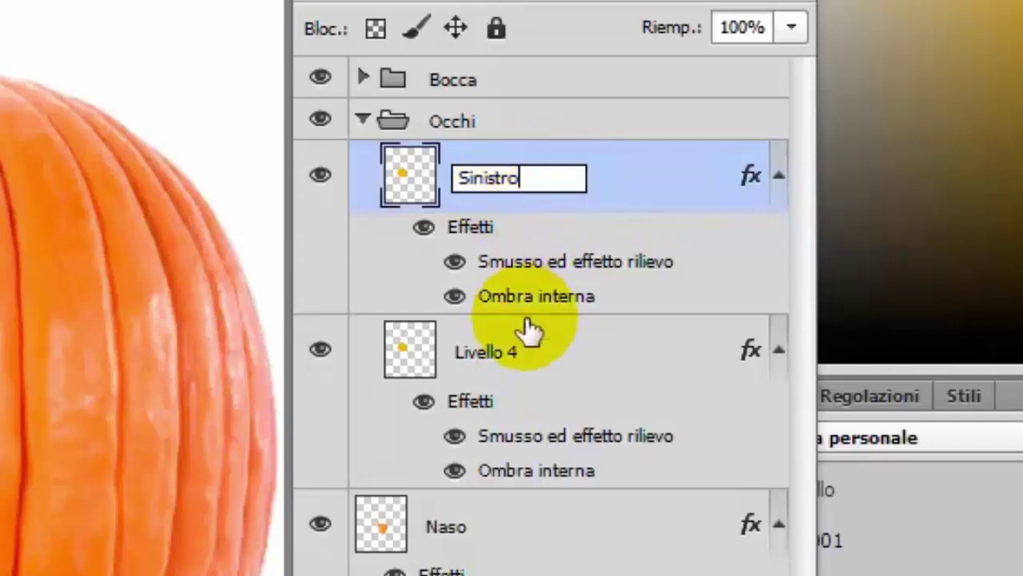
pyautogui.click(520, 357)
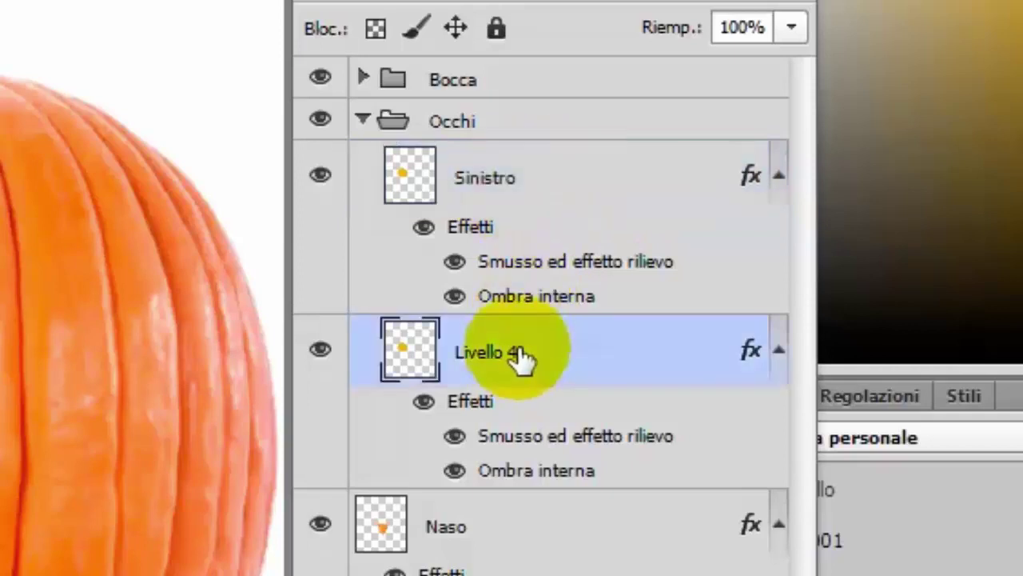
# - Rename the original eye Destro and move the second eye to the pumpkin's right side
pyautogui.doubleClick(515, 356)
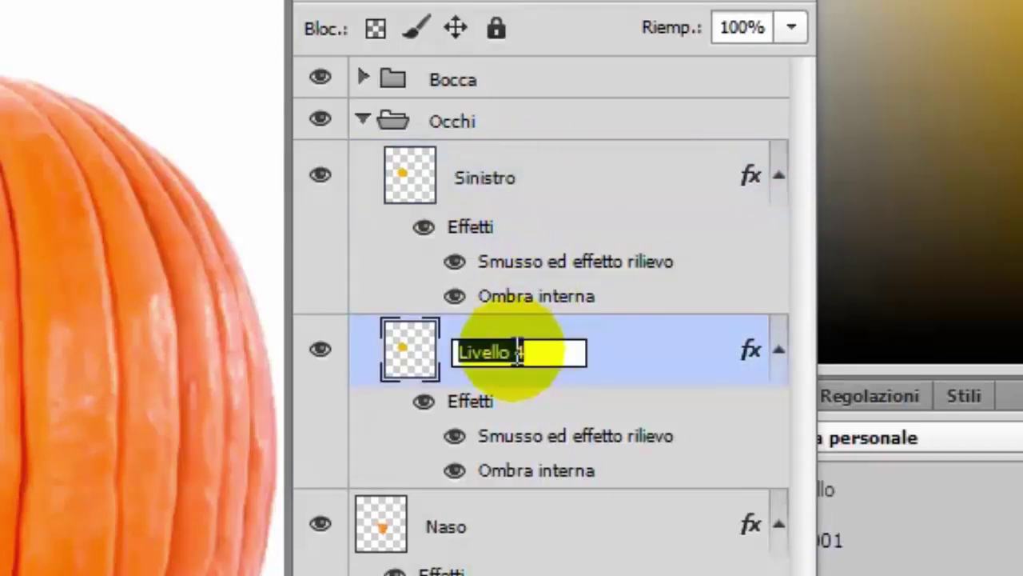
pyautogui.write('Destro')
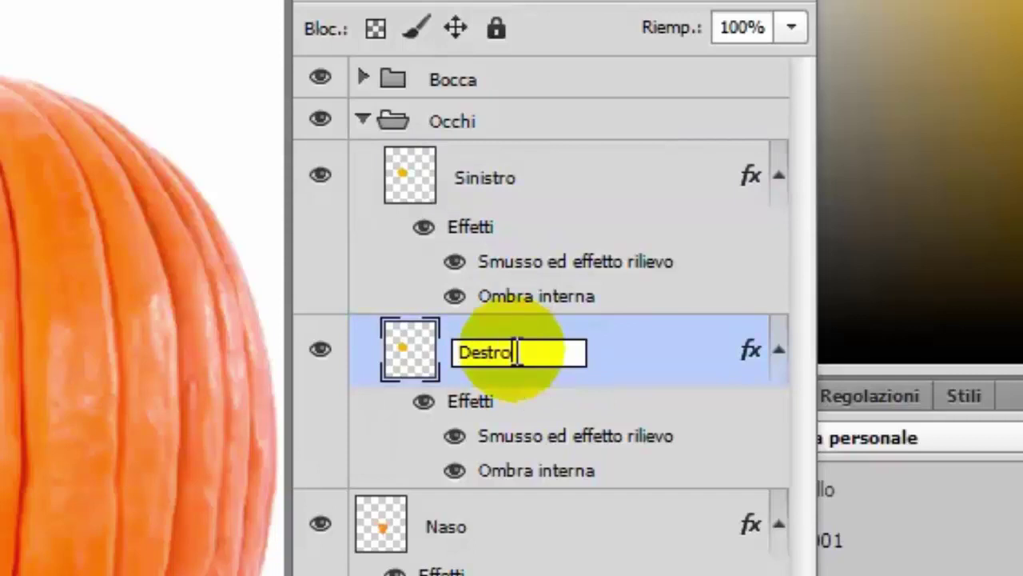
pyautogui.click(614, 205)
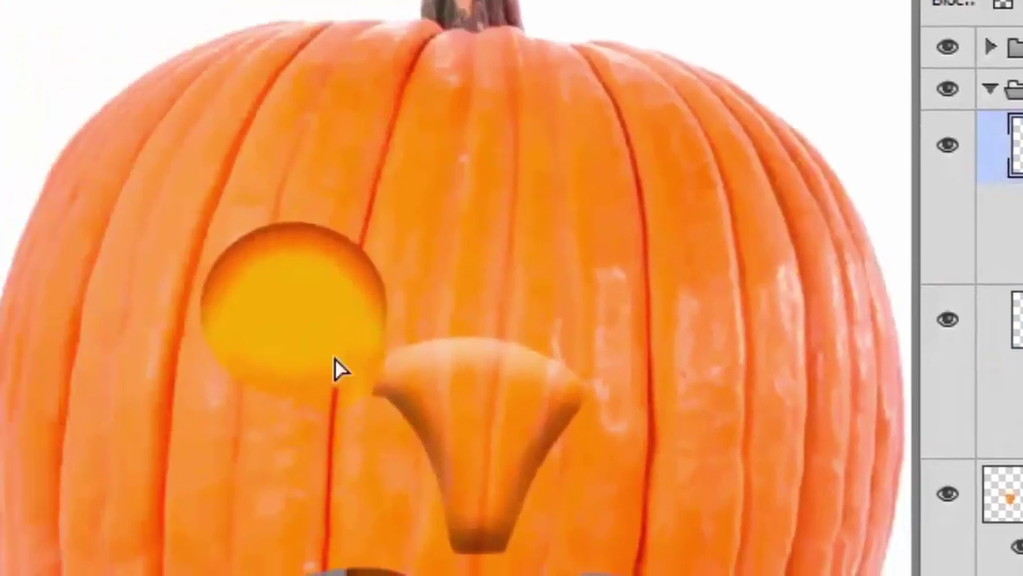
pyautogui.moveTo(335, 360)
pyautogui.mouseDown()
pyautogui.moveTo(719, 380)
pyautogui.moveTo(715, 389)
pyautogui.mouseUp()
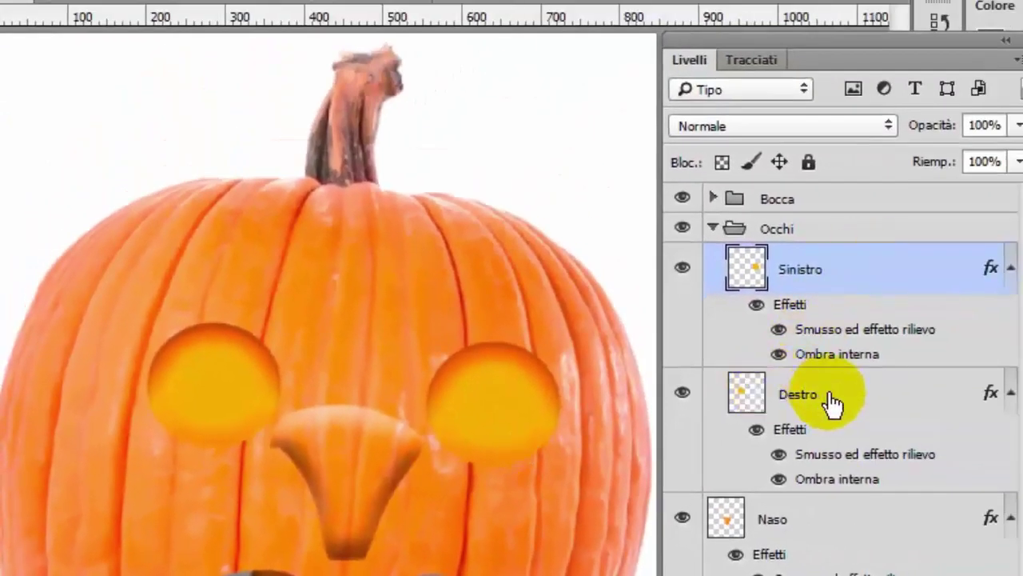
pyautogui.click(831, 400)
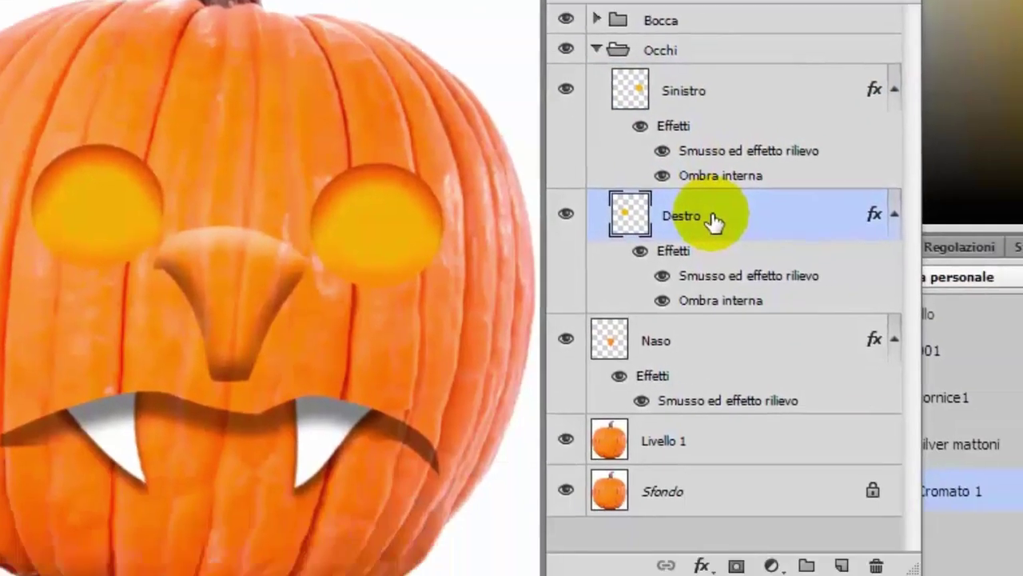
# - On a new layer, paint a soft grey pupil in the left eye with the brush
pyautogui.click(795, 491)
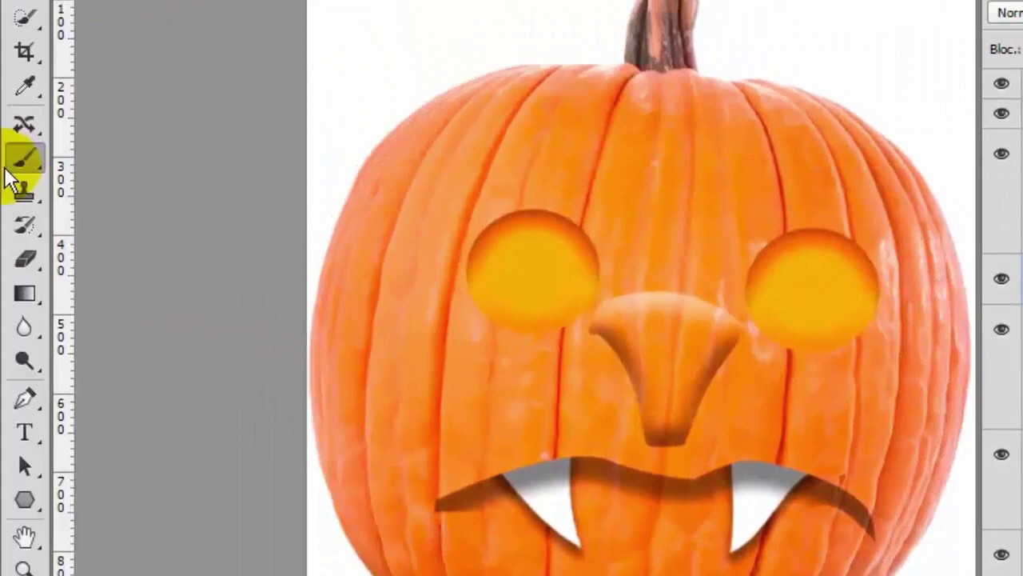
pyautogui.rightClick(30, 166)
pyautogui.click(119, 153)
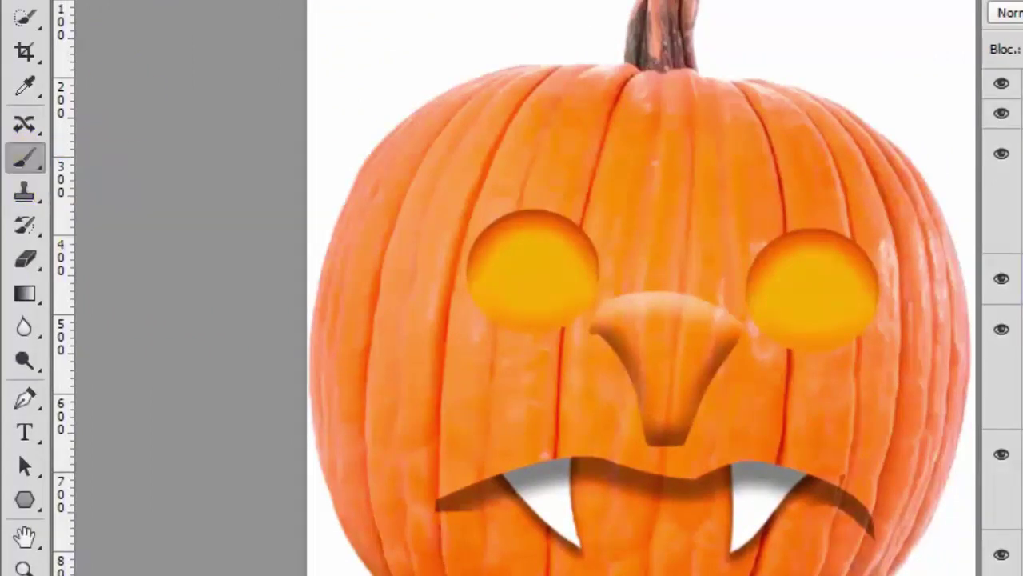
pyautogui.click(120, 61)
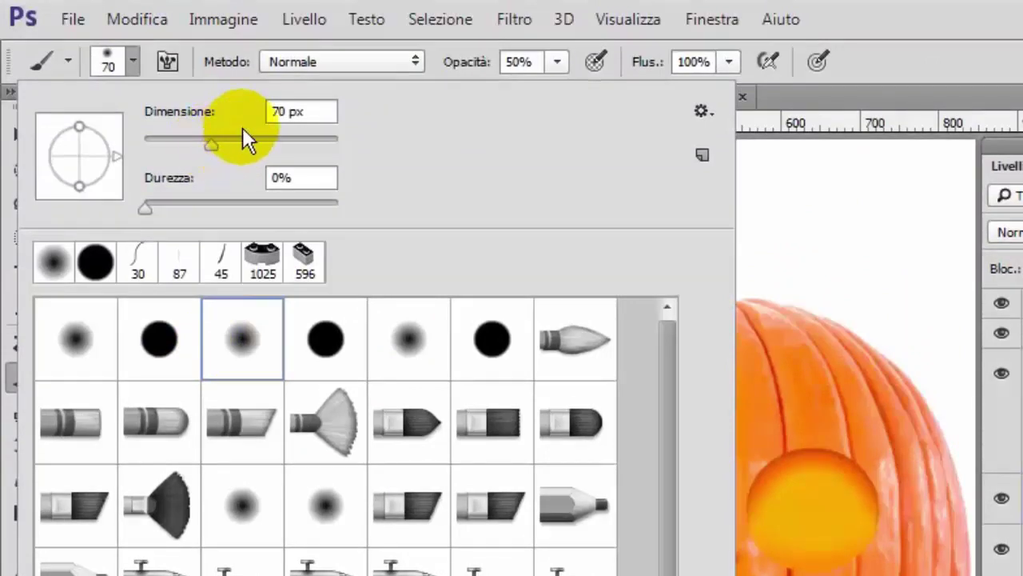
pyautogui.click(905, 50)
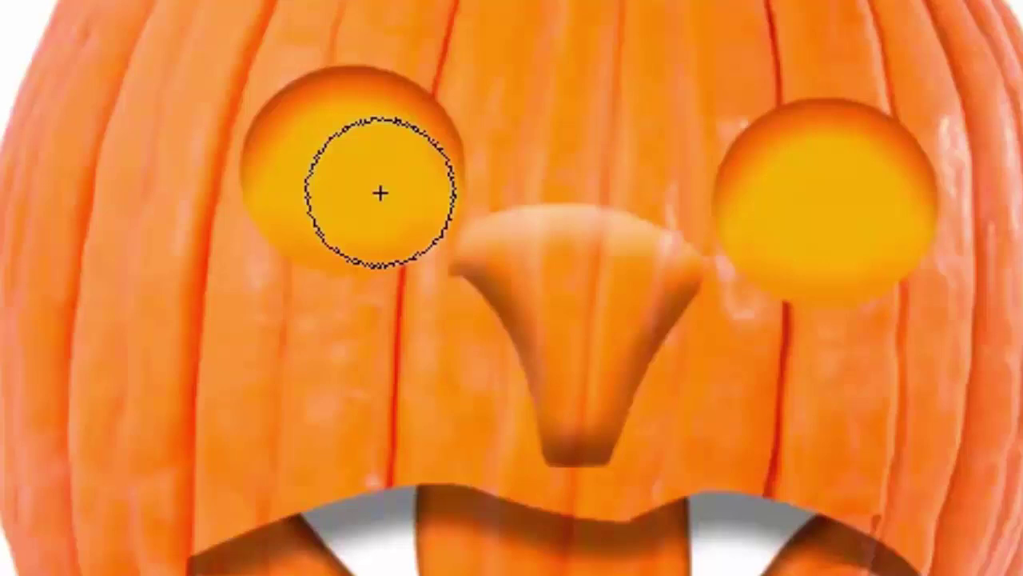
pyautogui.click(382, 195)
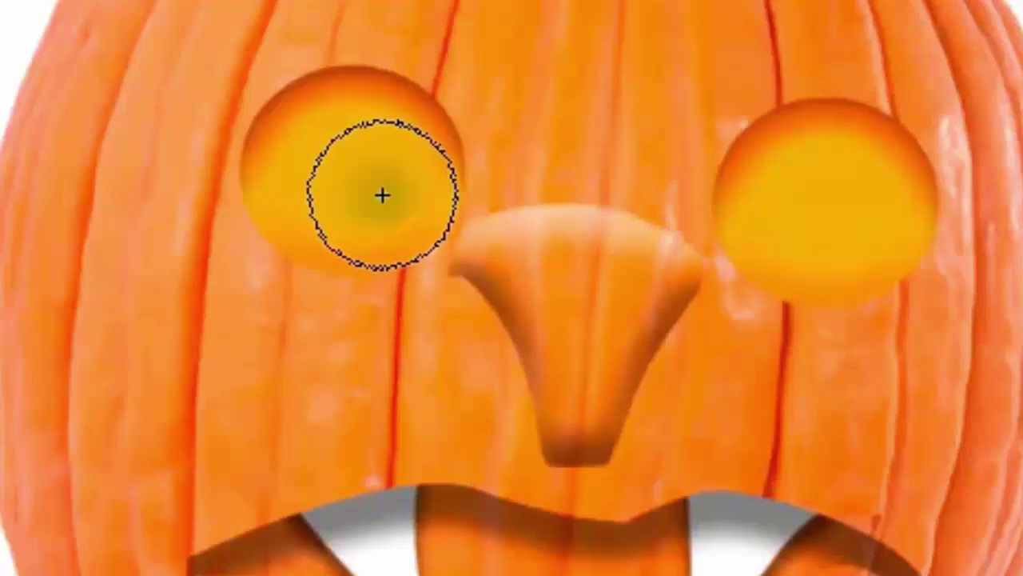
pyautogui.click(382, 195)
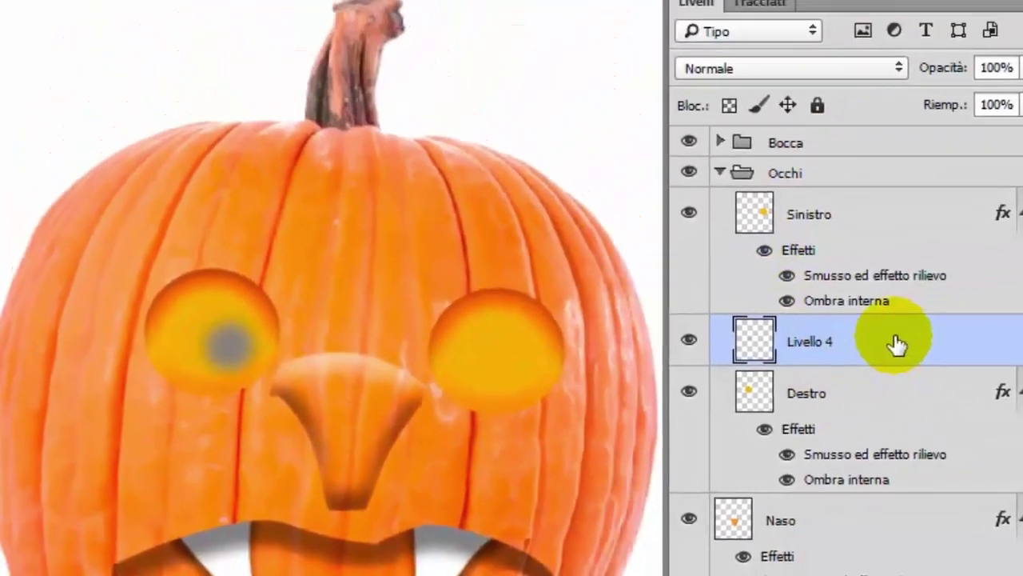
# - Duplicate the grey pupil and position the copy in the right eye
pyautogui.hotkey('ctrl', 'j')
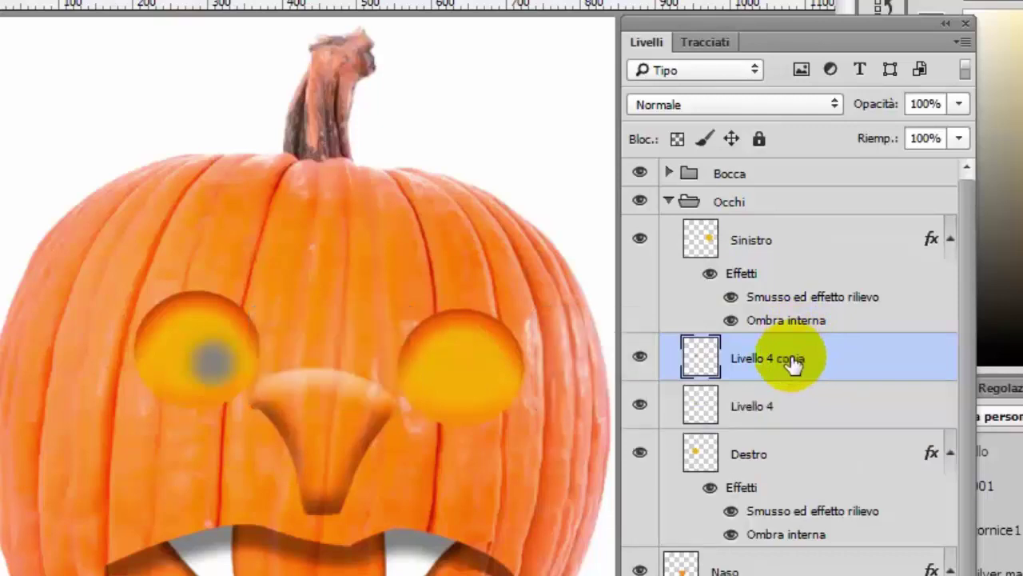
pyautogui.moveTo(794, 364)
pyautogui.mouseDown()
pyautogui.moveTo(685, 393)
pyautogui.moveTo(276, 411)
pyautogui.mouseUp()
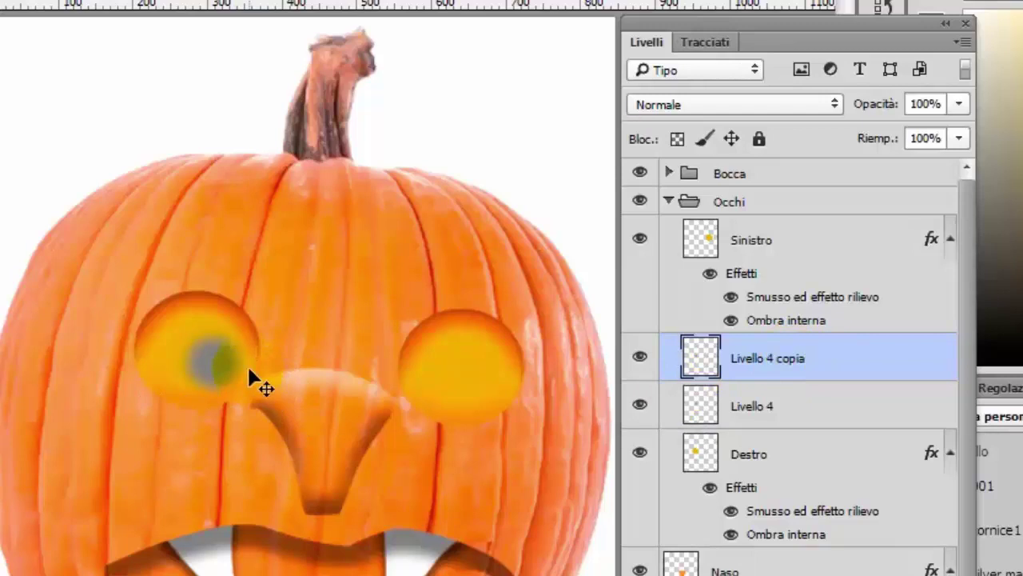
pyautogui.moveTo(228, 372)
pyautogui.mouseDown()
pyautogui.moveTo(475, 382)
pyautogui.moveTo(453, 375)
pyautogui.mouseUp()
pyautogui.moveTo(820, 379)
pyautogui.mouseDown()
pyautogui.moveTo(837, 240)
pyautogui.moveTo(834, 256)
pyautogui.mouseUp()
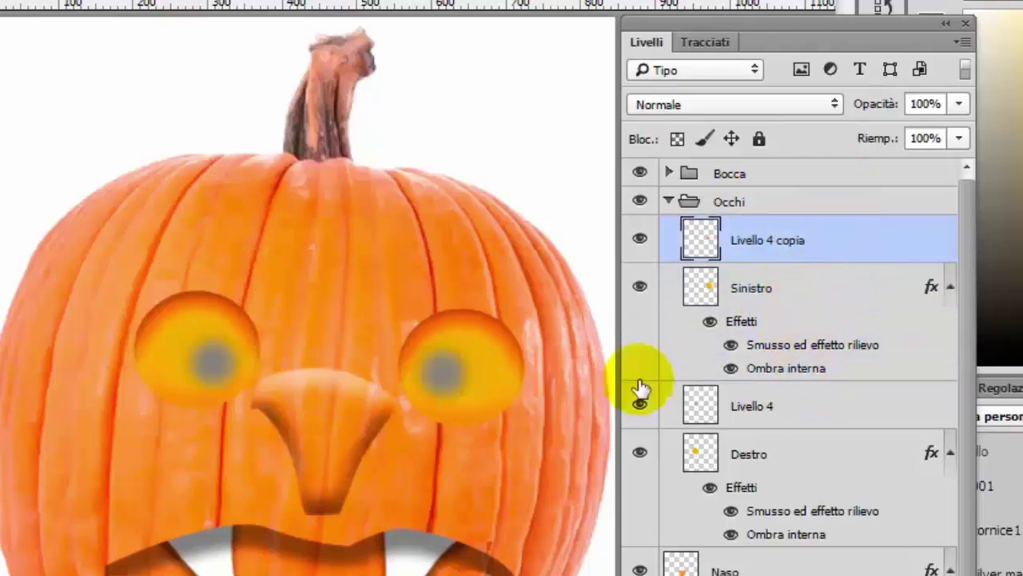
pyautogui.moveTo(439, 384); pyautogui.dragTo(438, 387)
pyautogui.moveTo(697, 286); pyautogui.dragTo(787, 410)
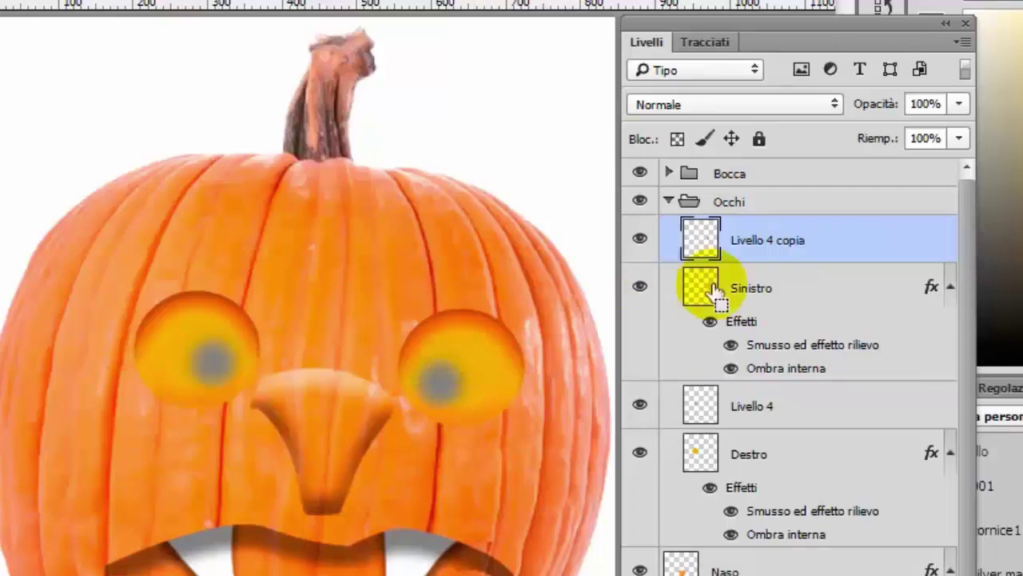
pyautogui.click(788, 410)
pyautogui.moveTo(432, 399)
pyautogui.mouseDown()
pyautogui.moveTo(192, 376)
pyautogui.moveTo(214, 380)
pyautogui.moveTo(211, 372)
pyautogui.mouseUp()
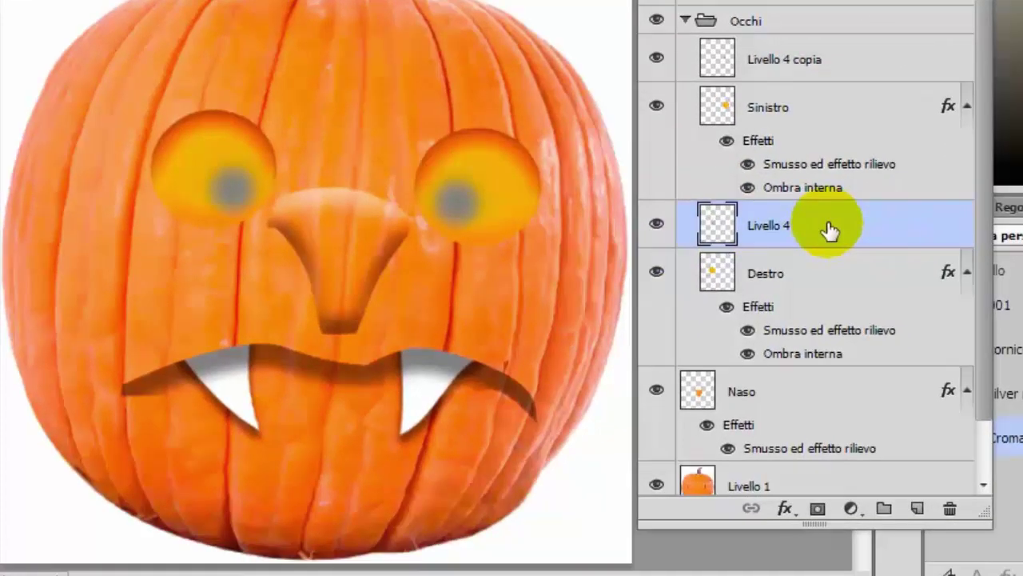
# - On another new layer, paint a black pupil in the left eye
pyautogui.click(916, 509)
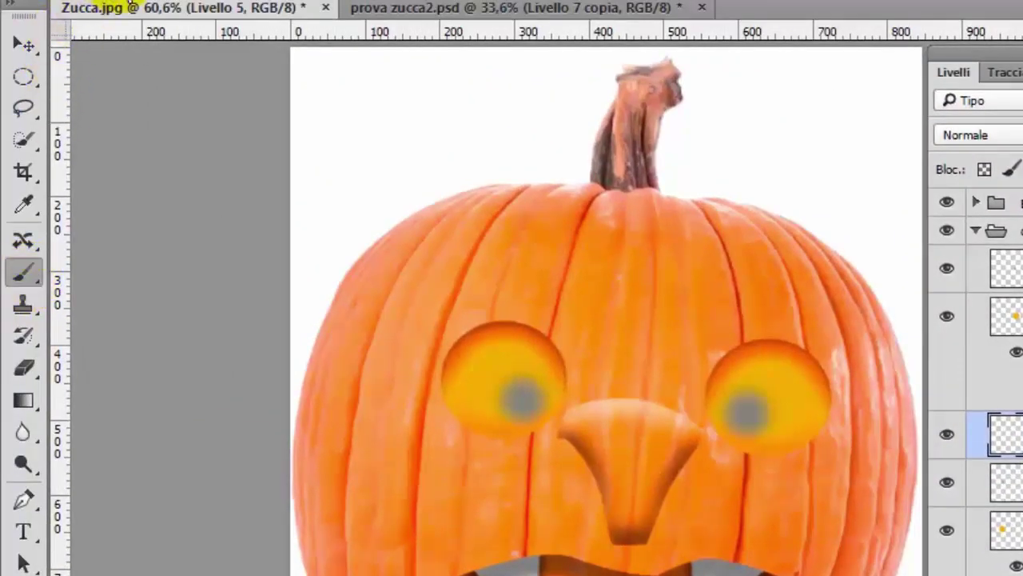
pyautogui.click(132, 7)
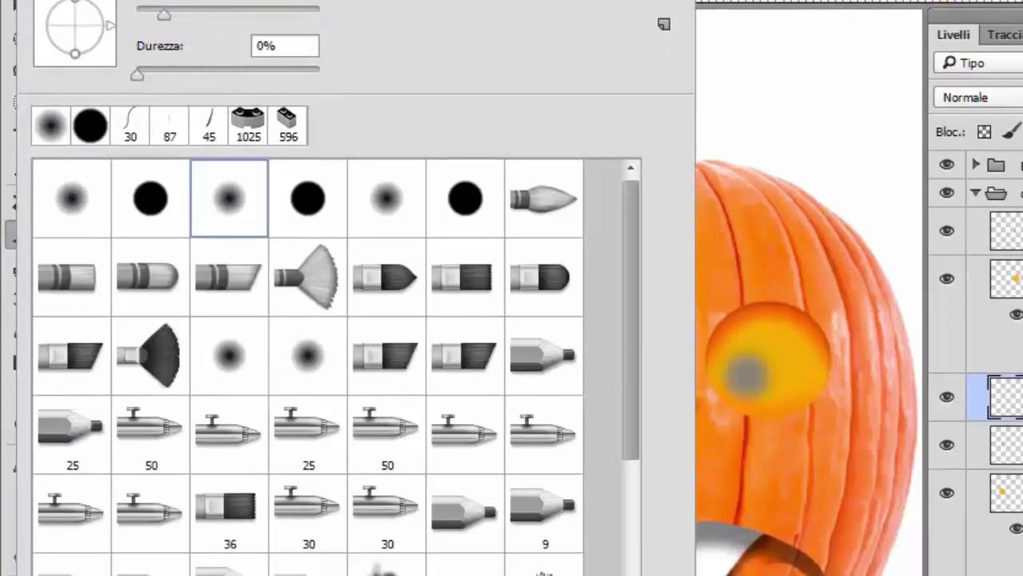
pyautogui.press('Return')
pyautogui.click(32, 503)
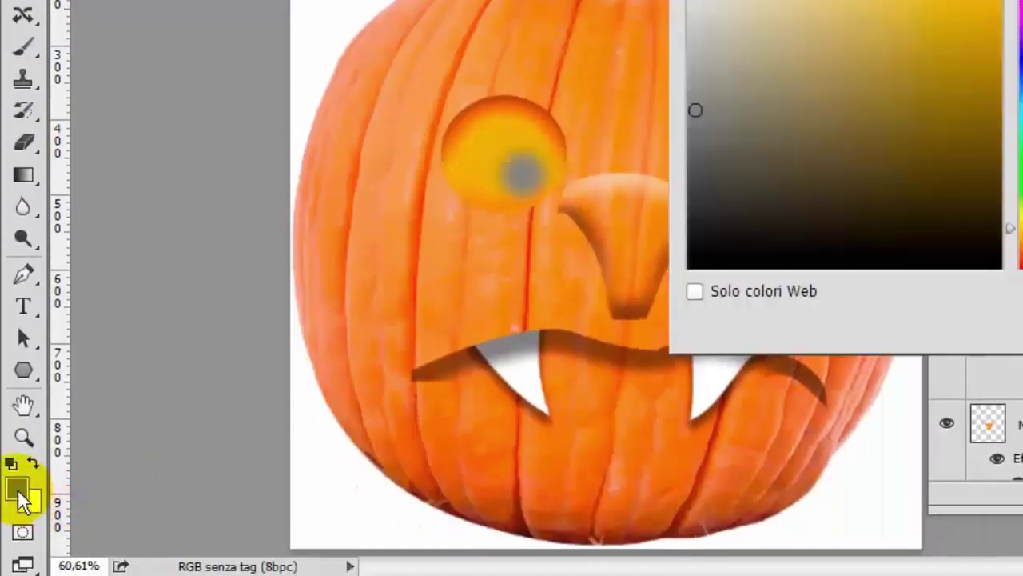
pyautogui.click(693, 262)
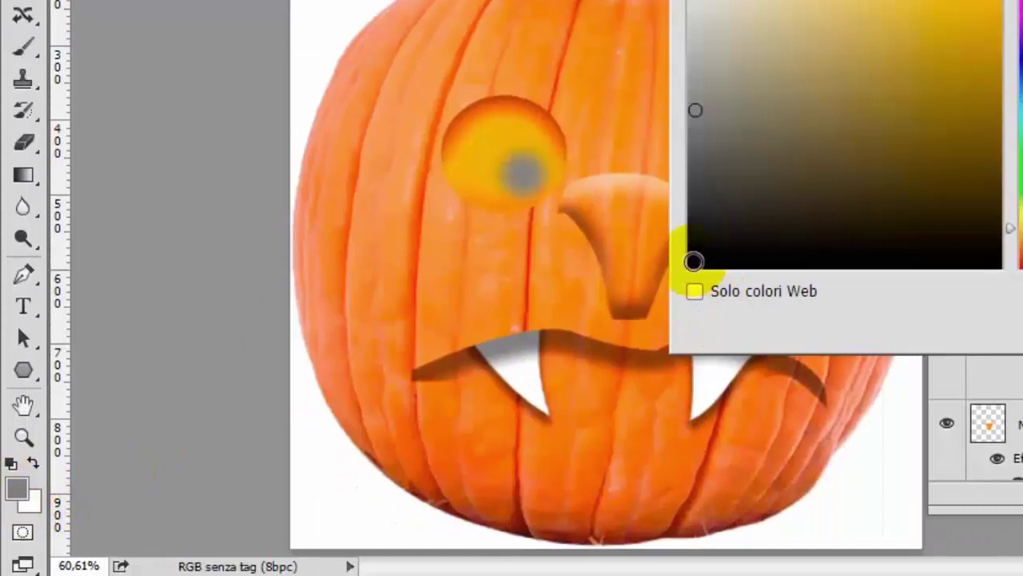
pyautogui.press('Return')
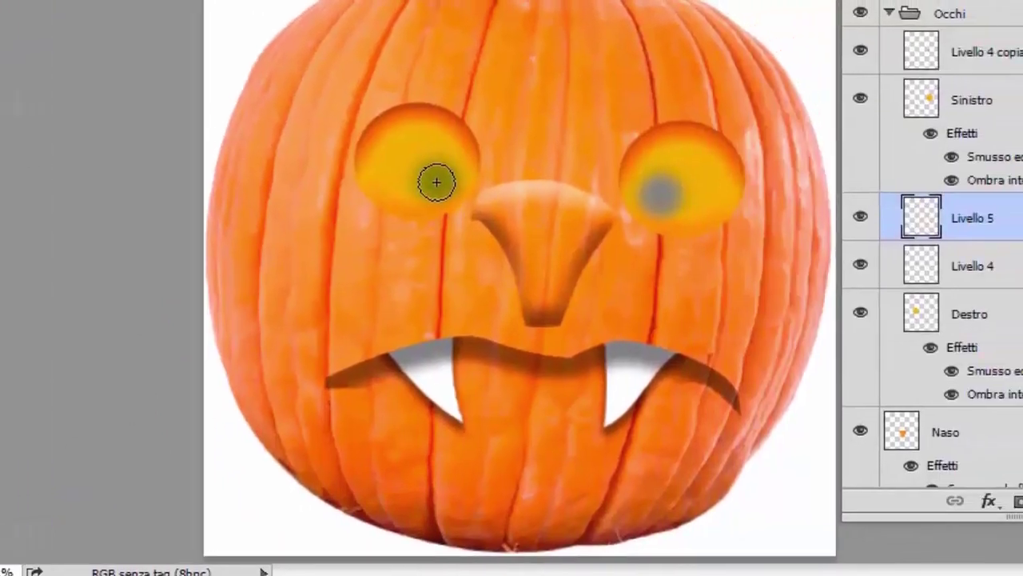
pyautogui.click(437, 182)
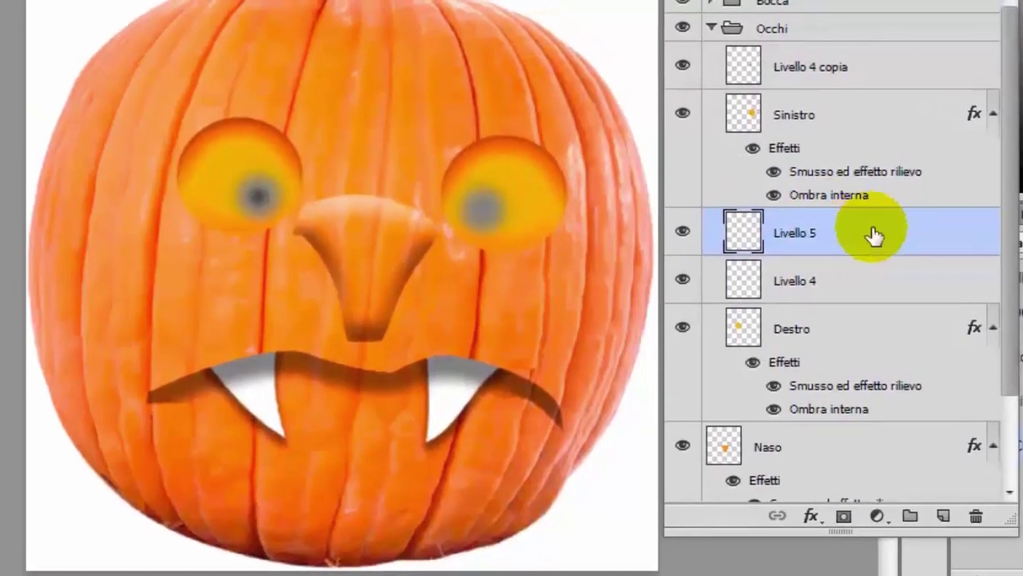
# - Duplicate the black pupil onto the right eye and stack it at the top of Occhi
pyautogui.hotkey('ctrl', 'j')
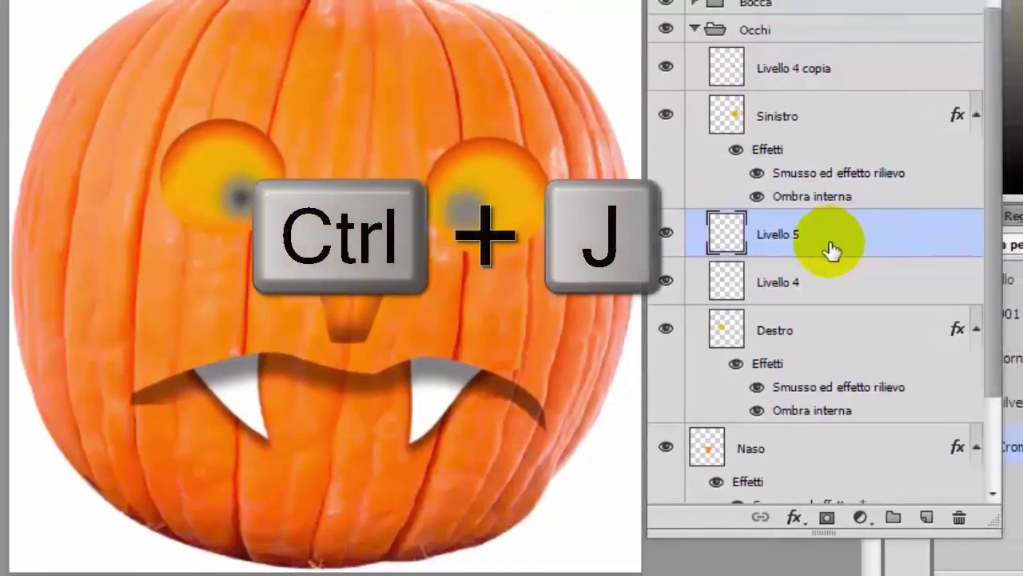
pyautogui.hotkey('ctrl', 'j')
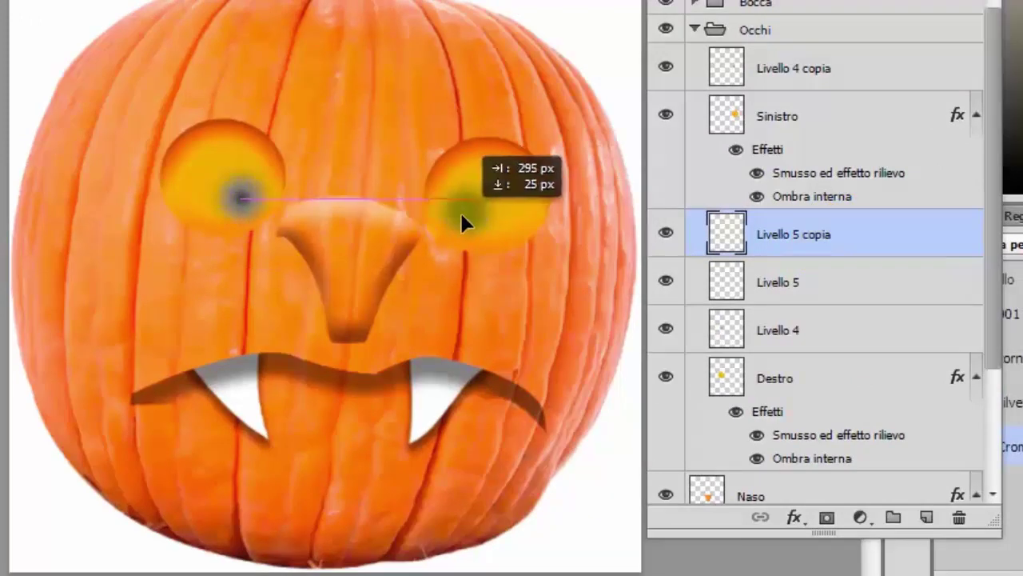
pyautogui.moveTo(248, 207); pyautogui.dragTo(464, 210)
pyautogui.click(799, 231)
pyautogui.moveTo(838, 229); pyautogui.dragTo(839, 65)
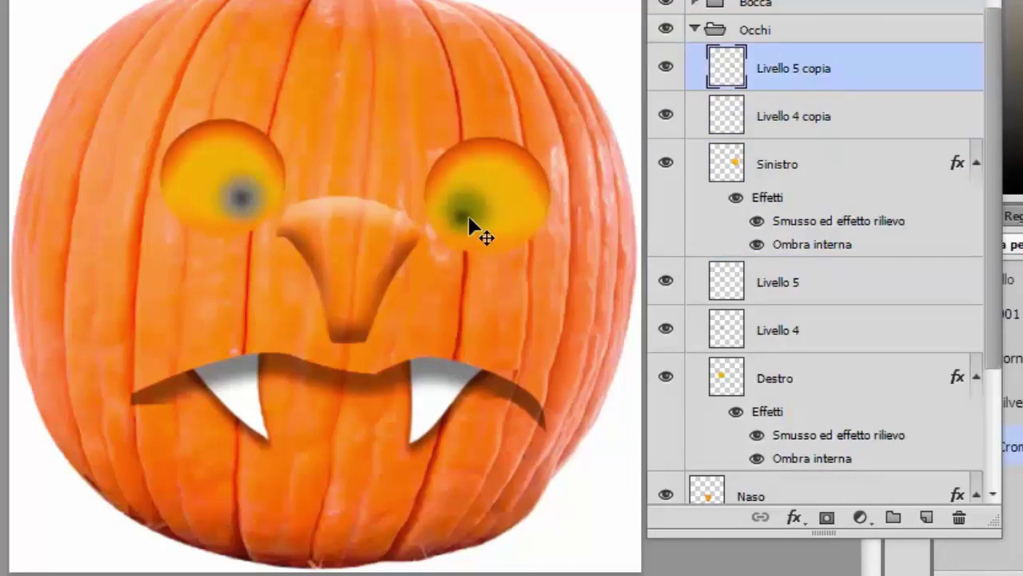
pyautogui.moveTo(471, 227); pyautogui.dragTo(470, 226)
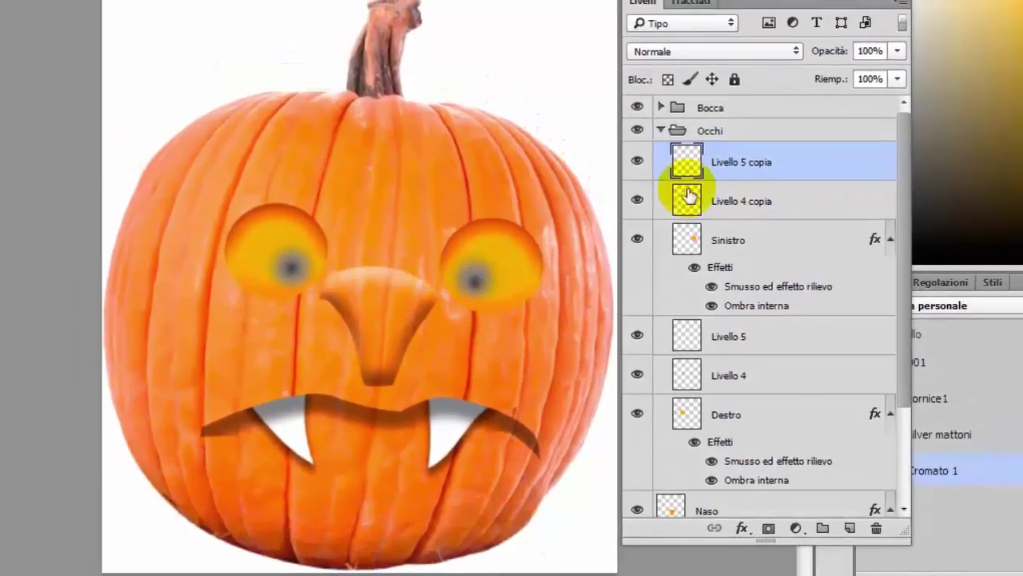
# - Collapse the Occhi group, zoom out to the whole pumpkin, and select Livello 1
pyautogui.click(659, 130)
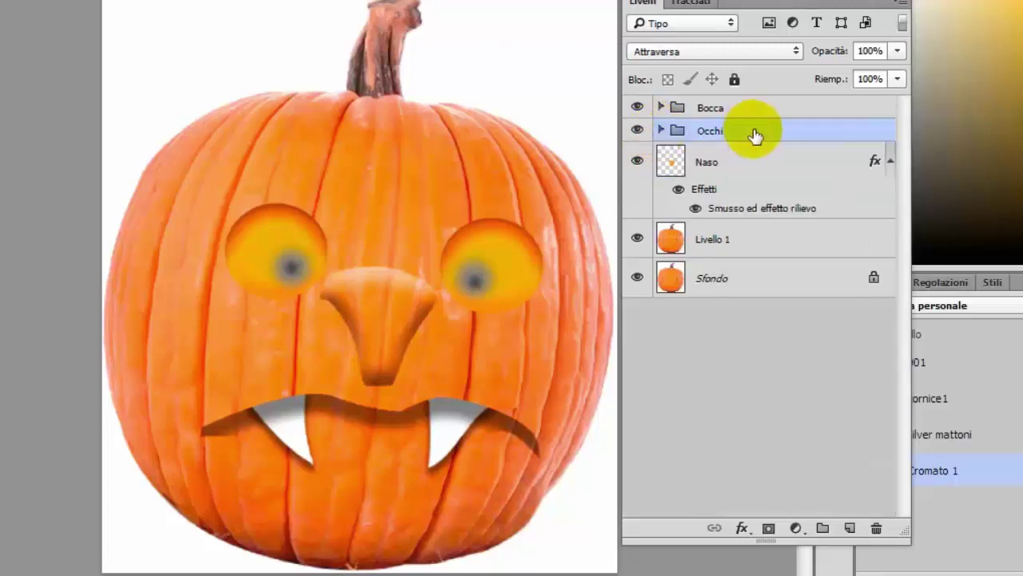
pyautogui.hotkey('ctrl', '-')
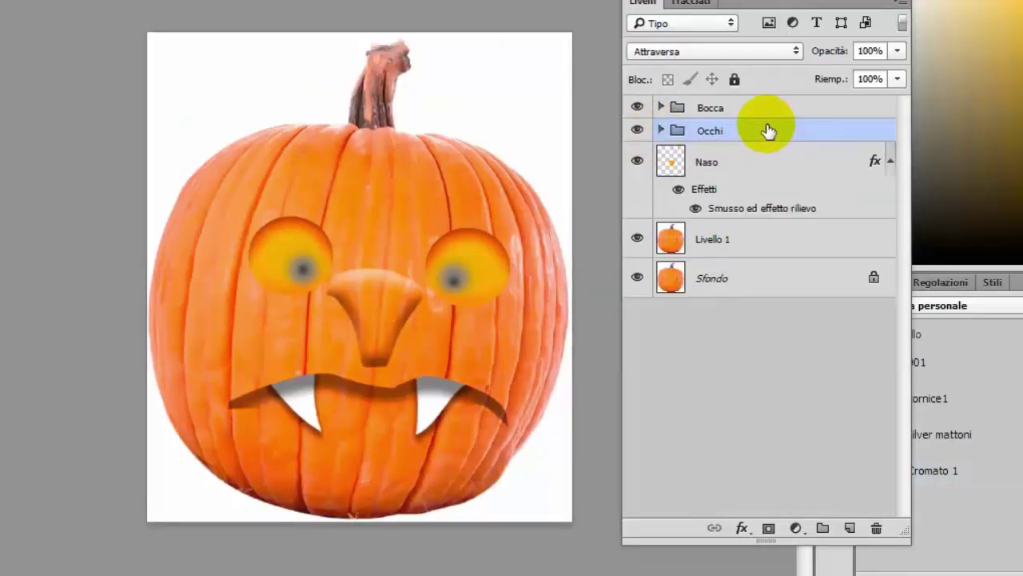
pyautogui.click(743, 244)
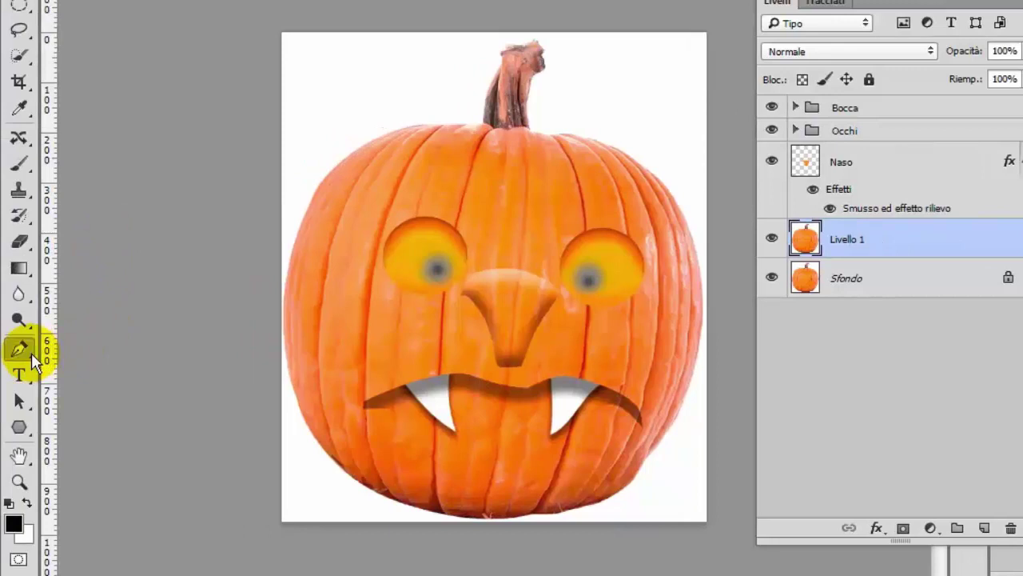
# - Draw a curved eyebrow path with the Pen tool above the left eye
pyautogui.rightClick(32, 352)
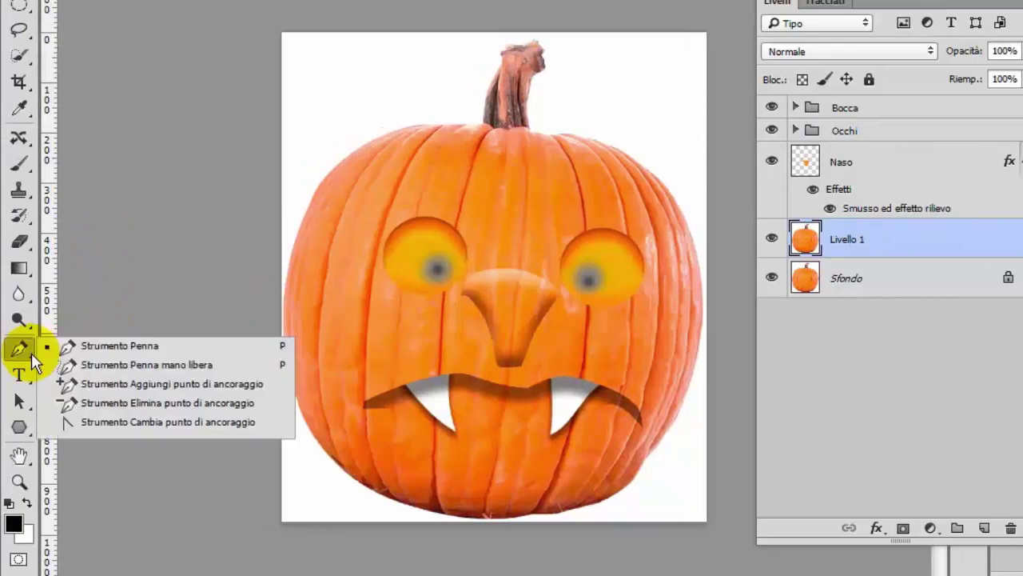
pyautogui.click(90, 348)
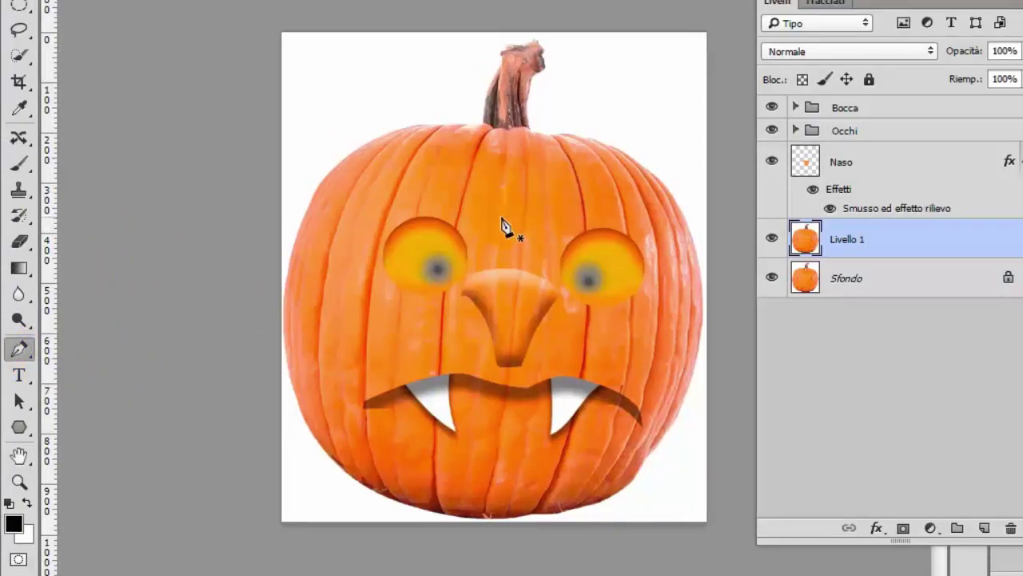
pyautogui.scroll(2, 503, 228)
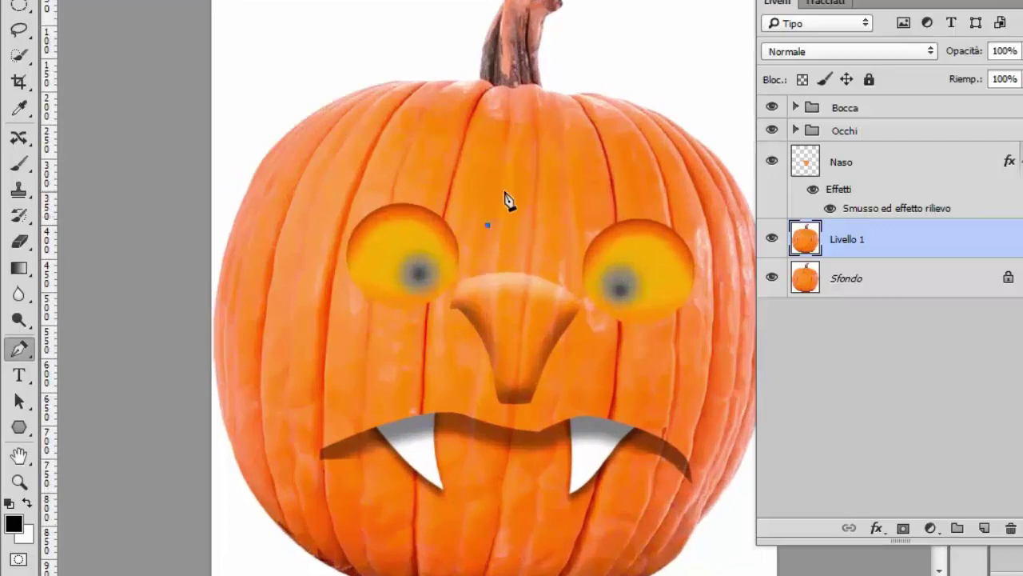
pyautogui.moveTo(378, 146); pyautogui.dragTo(335, 157)
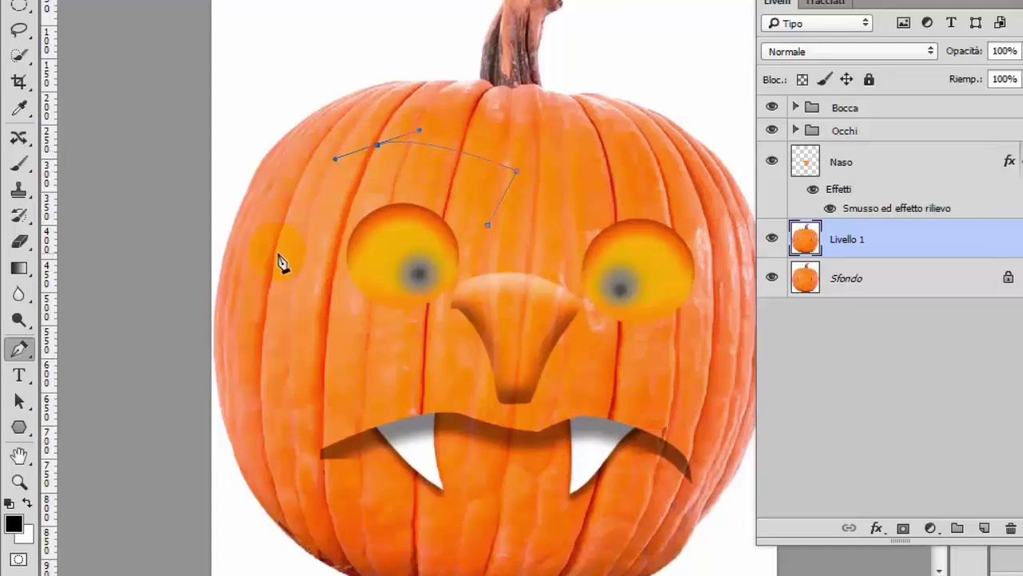
pyautogui.moveTo(278, 254); pyautogui.dragTo(289, 293)
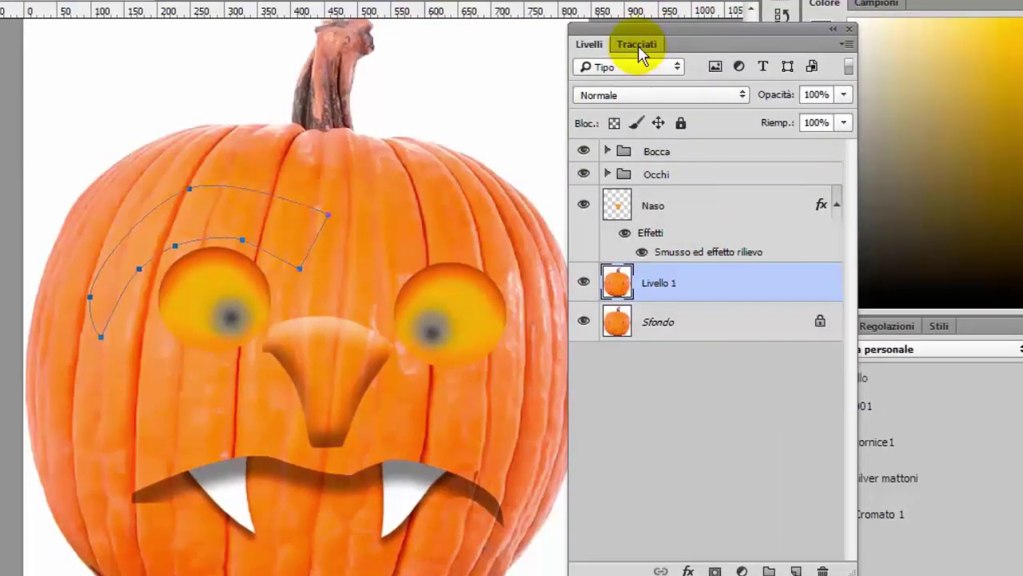
# - Load the eyebrow path as a selection and copy that area to a new layer
pyautogui.click(638, 45)
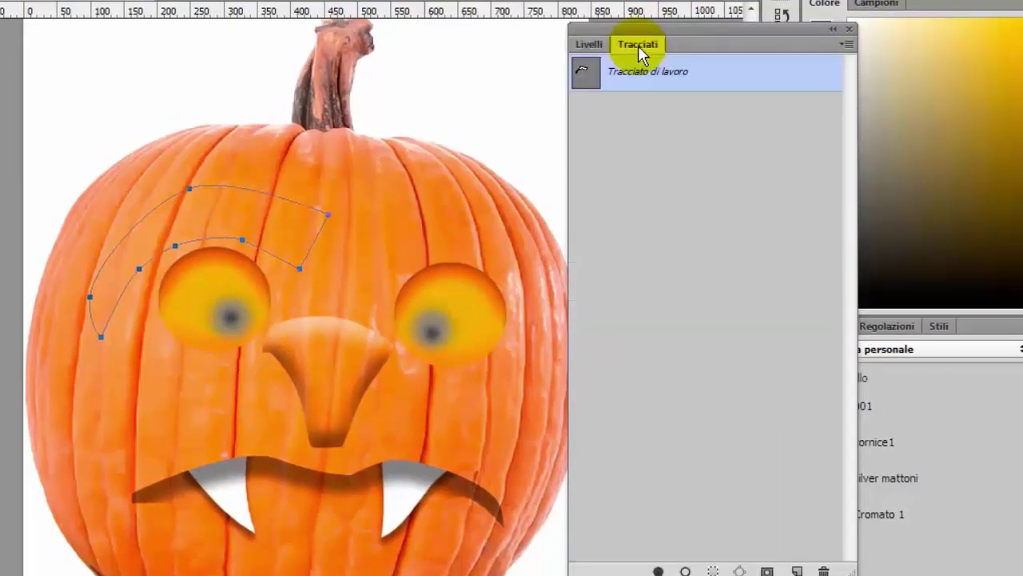
pyautogui.keyDown('ctrl'); pyautogui.click(584, 78); pyautogui.keyUp('ctrl')
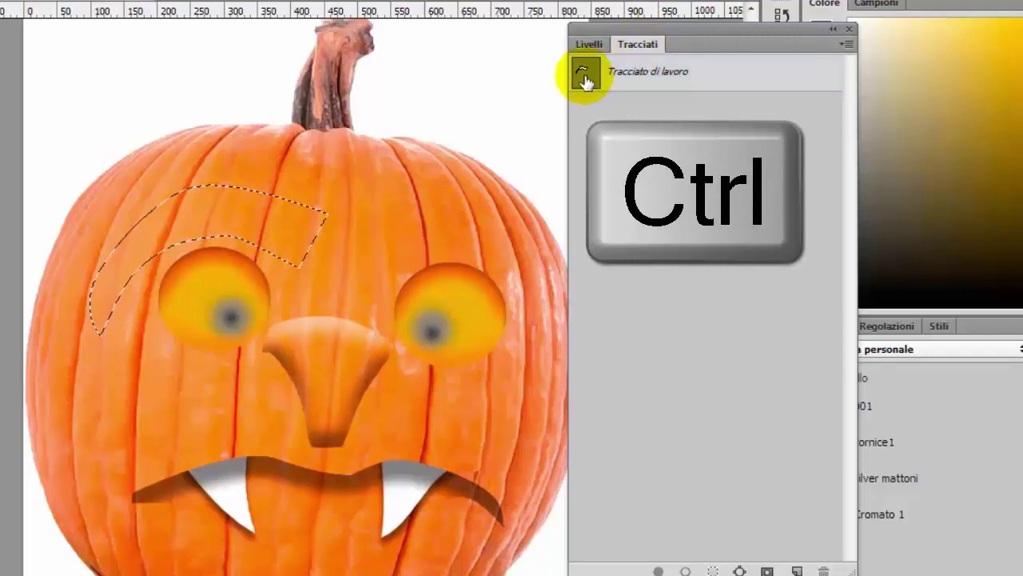
pyautogui.click(589, 45)
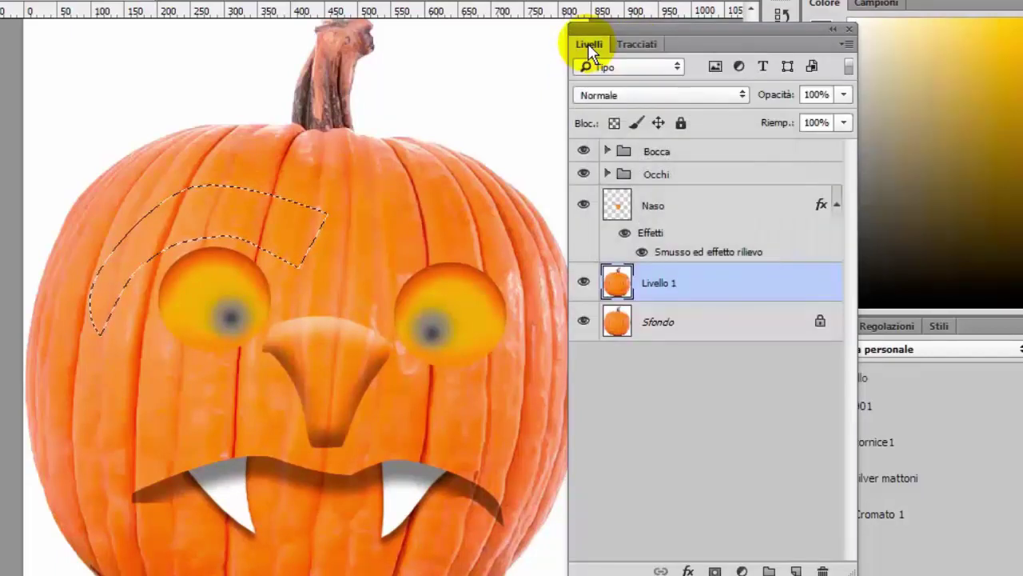
pyautogui.hotkey('ctrl', 'j')
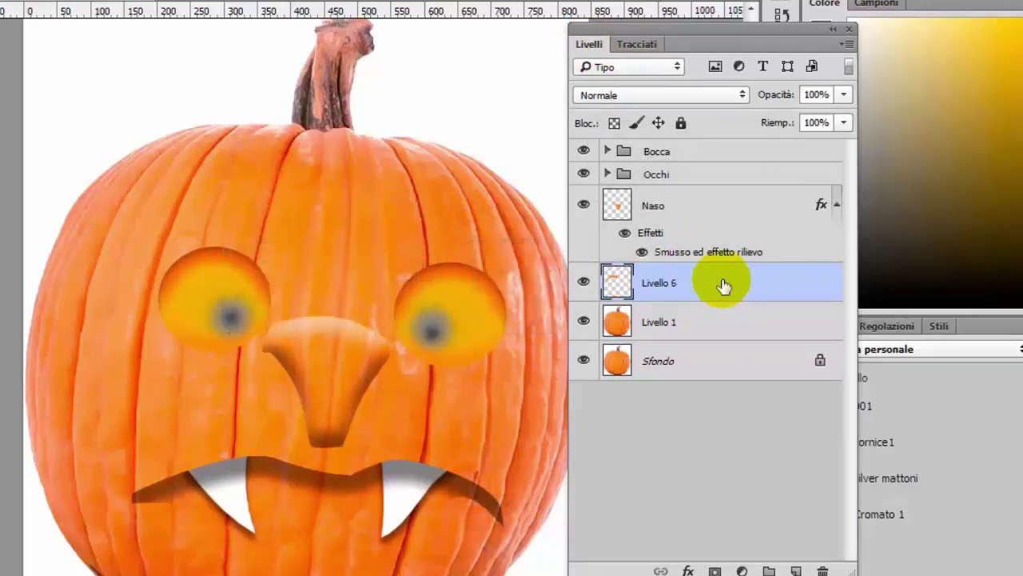
# - Give Livello 6 an inner bevel and emboss with 24 px size and 16 px soften
pyautogui.doubleClick(724, 286)
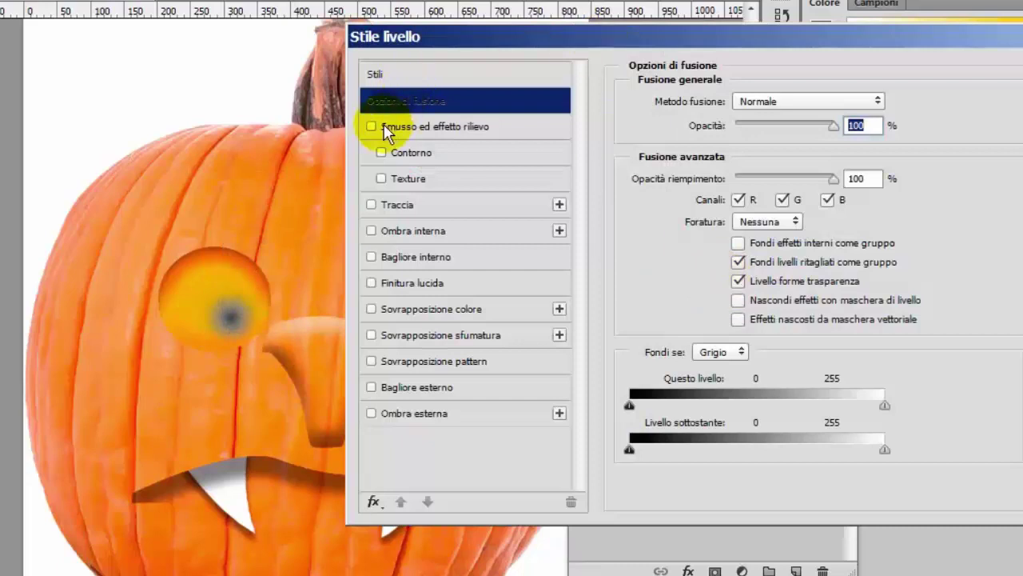
pyautogui.click(371, 126)
pyautogui.click(409, 126)
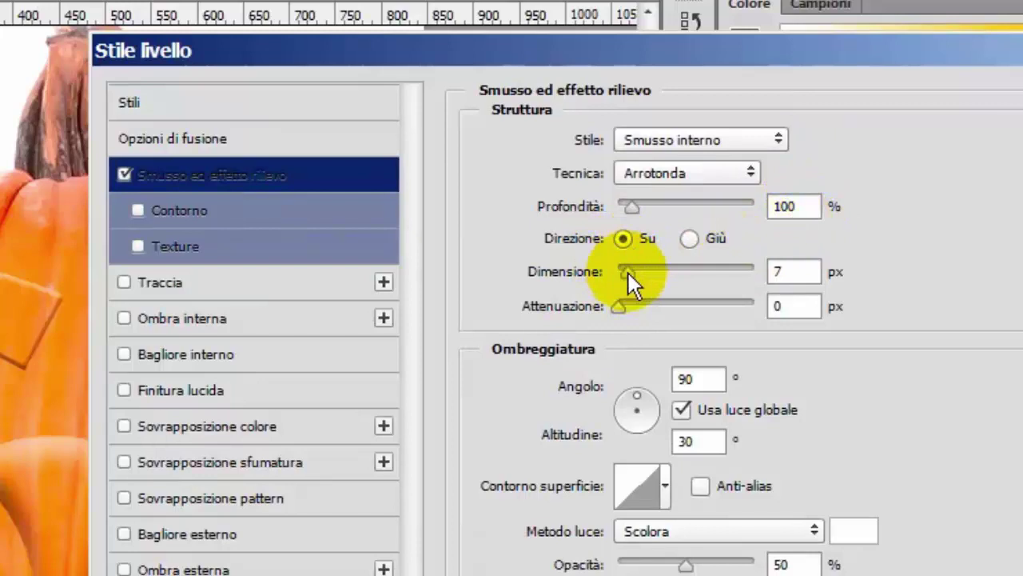
pyautogui.moveTo(628, 272); pyautogui.dragTo(638, 271)
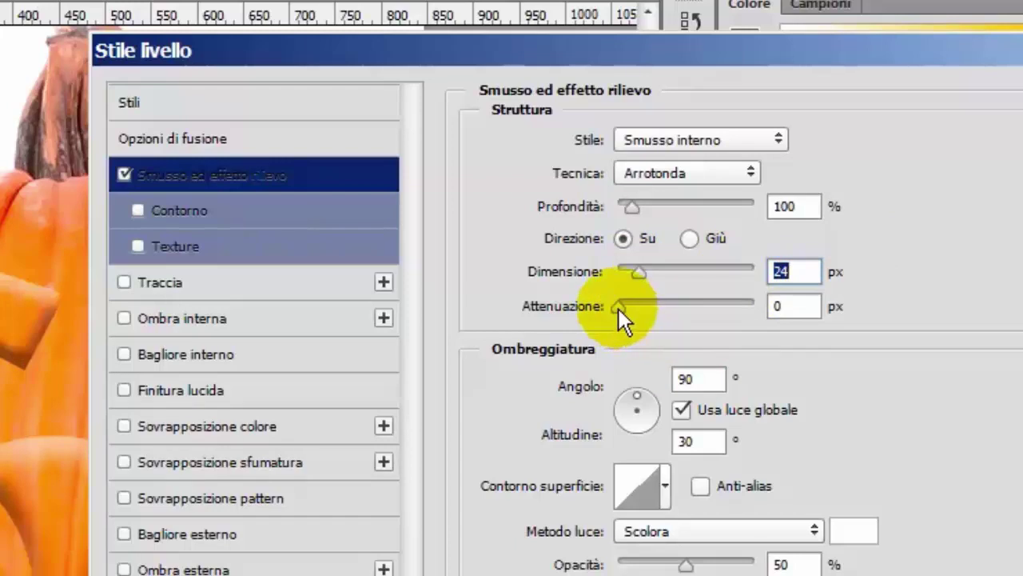
pyautogui.moveTo(619, 309); pyautogui.dragTo(813, 309)
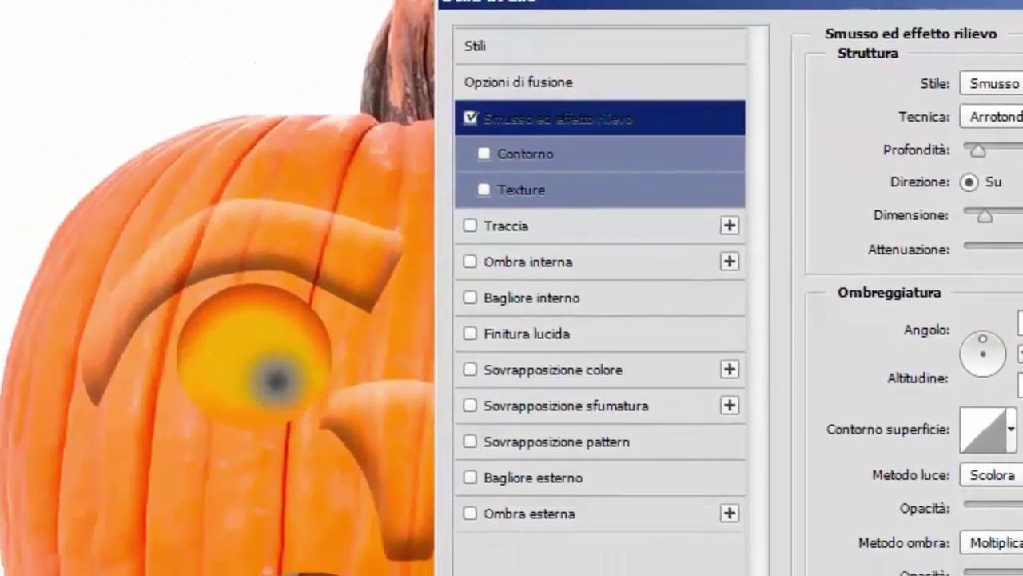
pyautogui.press('Return')
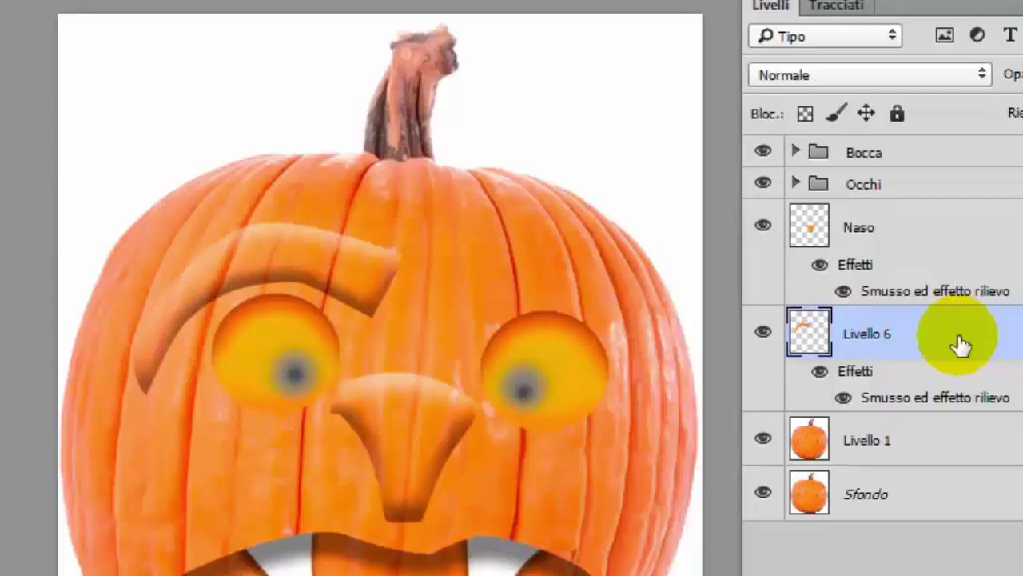
# - Duplicate the eyebrow, flip the copy horizontally and place it above the right eye
pyautogui.hotkey('ctrl', 'j')
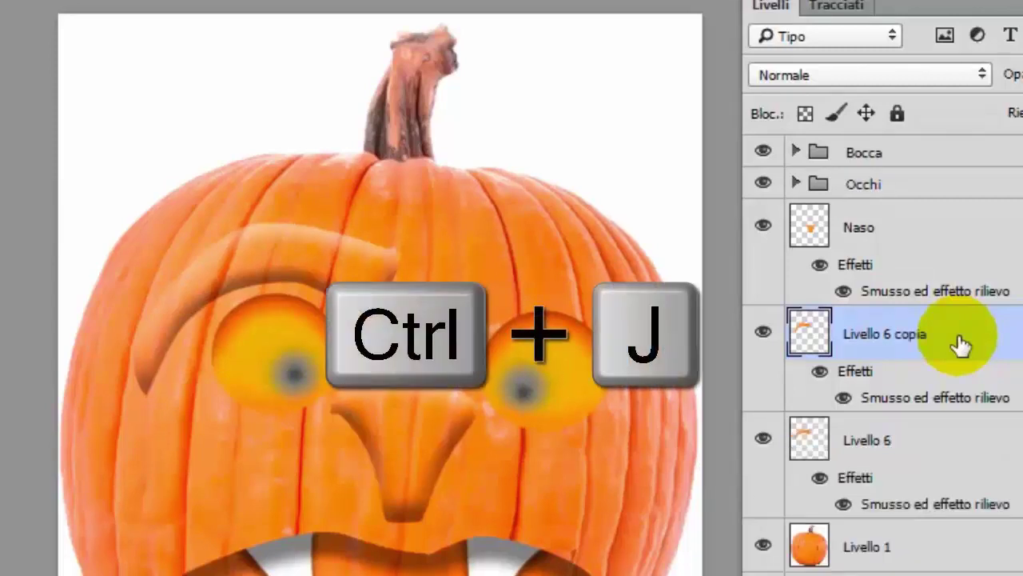
pyautogui.hotkey('ctrl', 't')
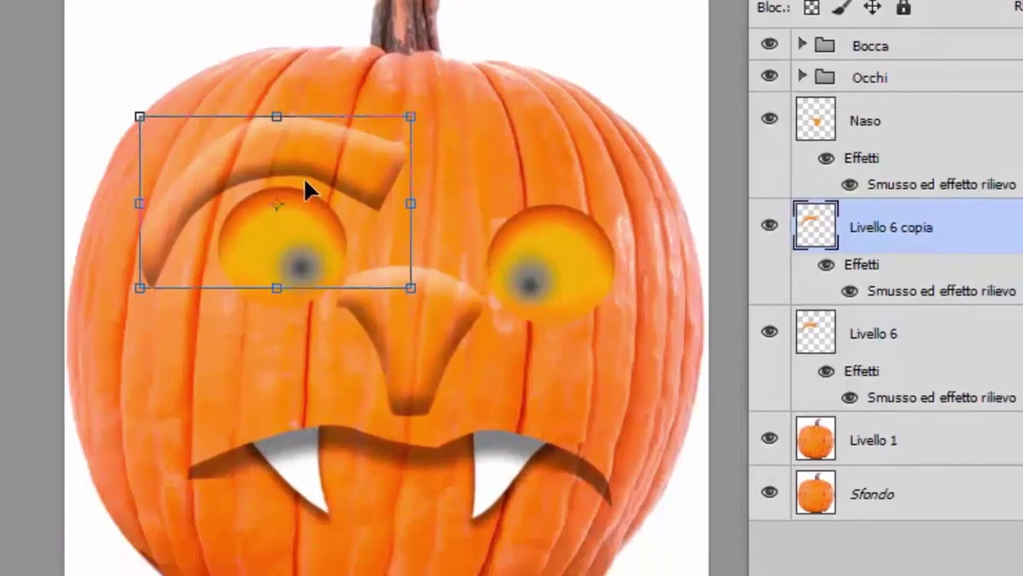
pyautogui.rightClick(305, 183)
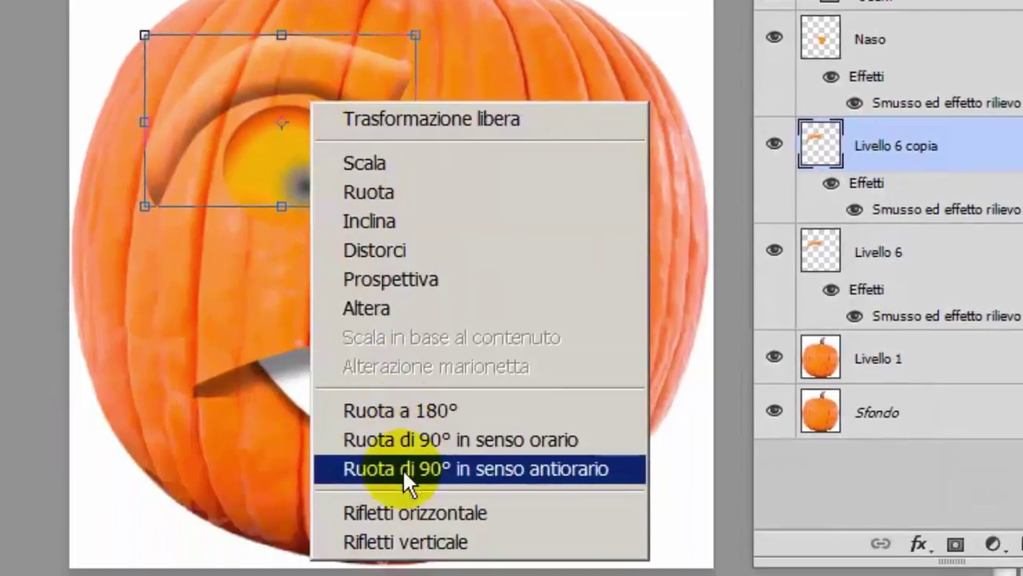
pyautogui.click(401, 511)
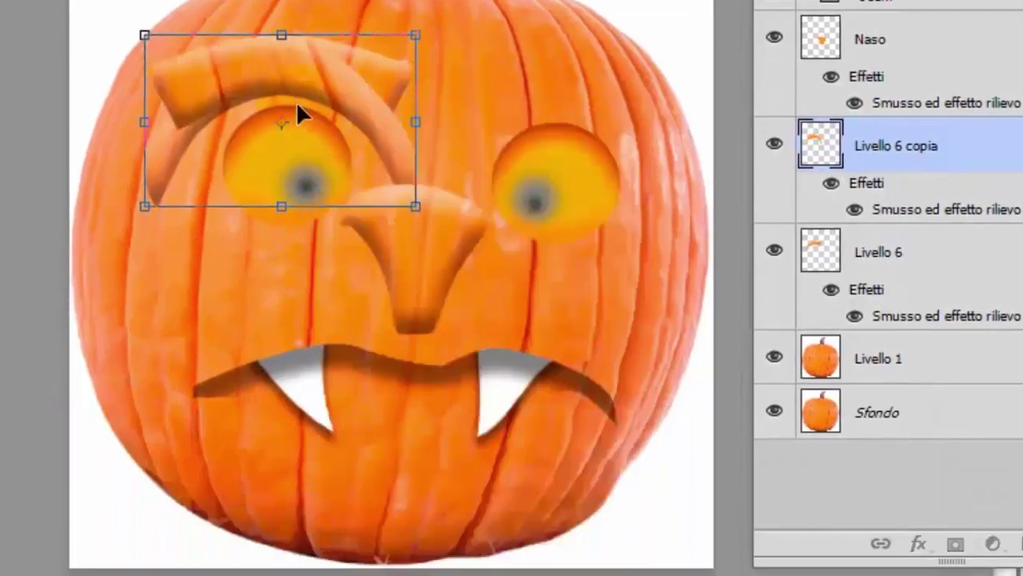
pyautogui.moveTo(294, 98); pyautogui.dragTo(547, 90)
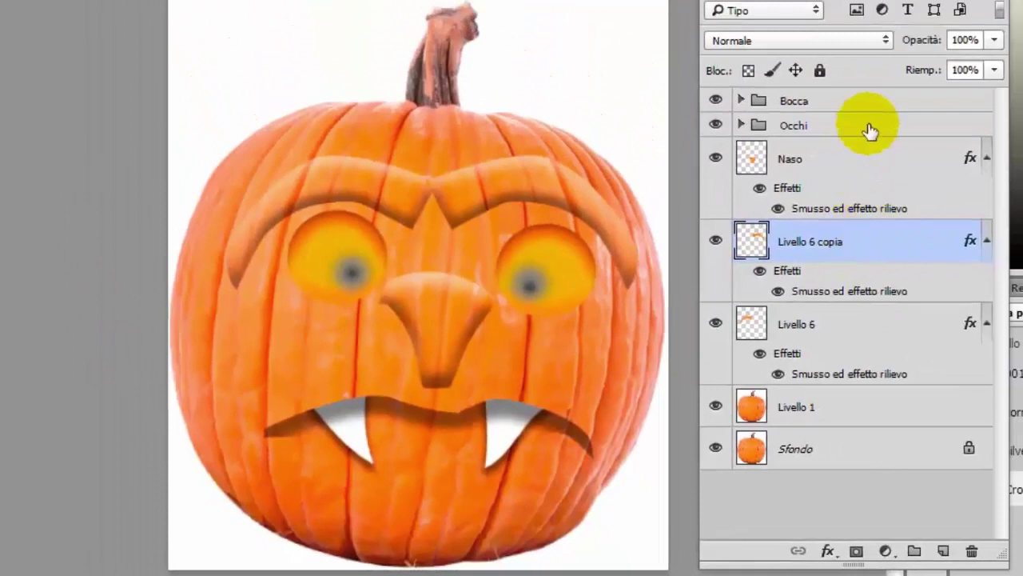
pyautogui.click(869, 128)
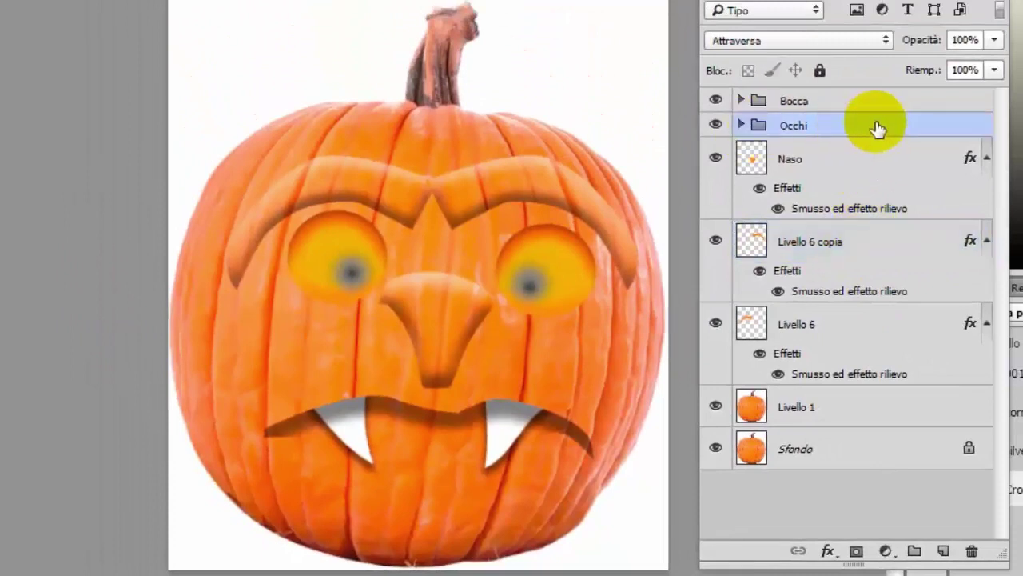
# - Move the Occhi group below the eyebrow layers and lower both eyebrows onto the eyes
pyautogui.moveTo(878, 127); pyautogui.dragTo(893, 362)
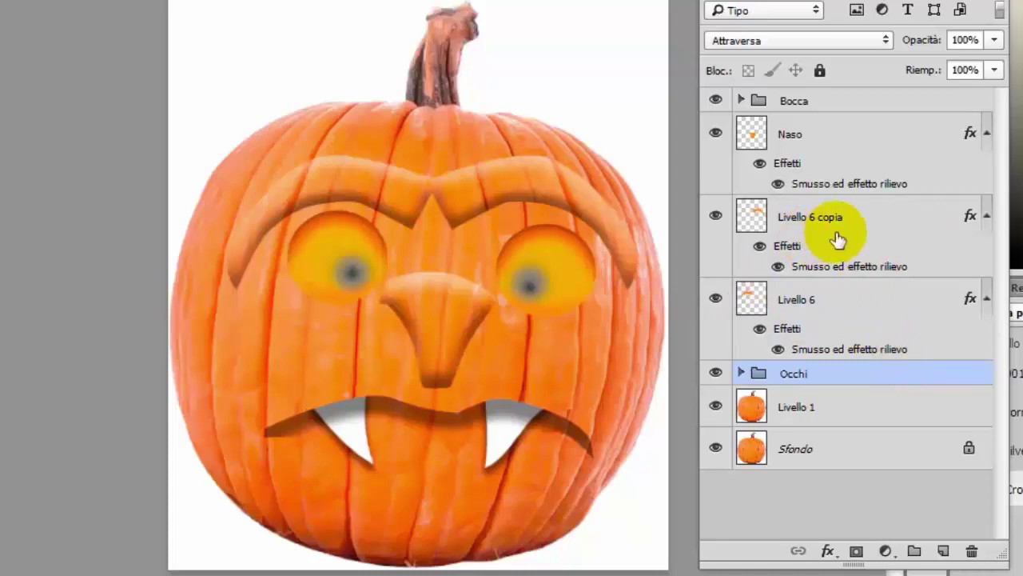
pyautogui.click(828, 307)
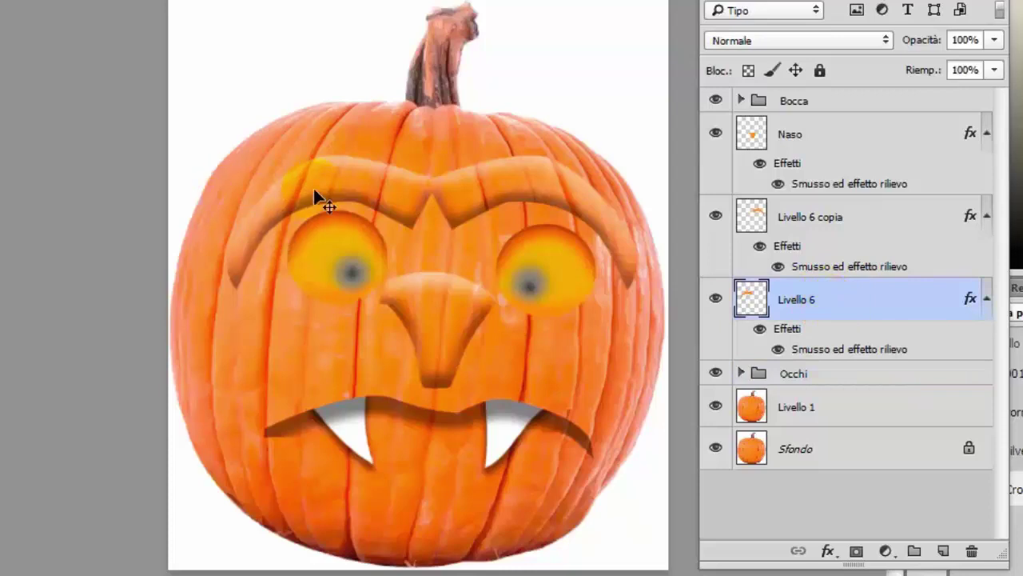
pyautogui.moveTo(316, 196); pyautogui.dragTo(446, 302)
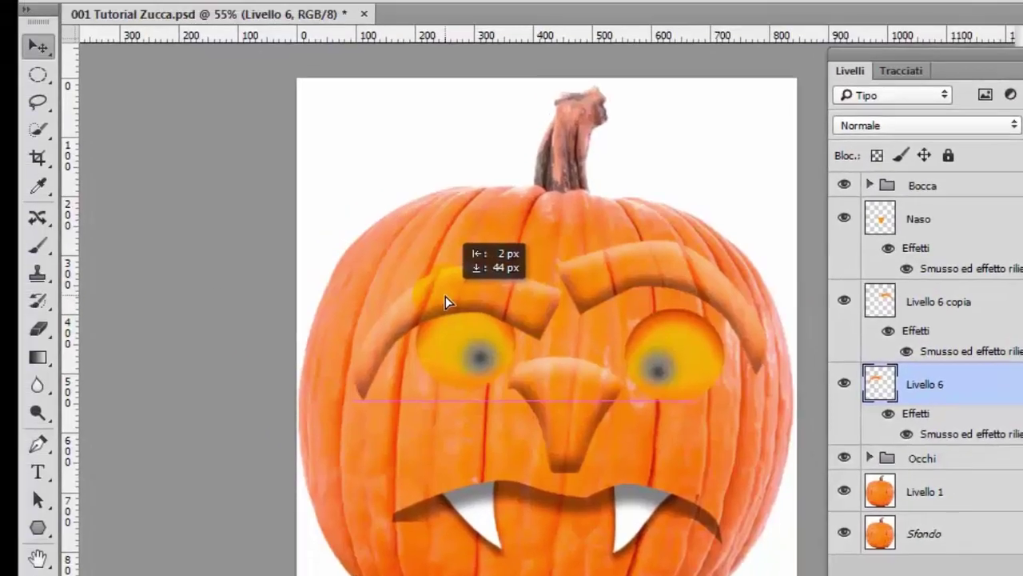
pyautogui.click(40, 50)
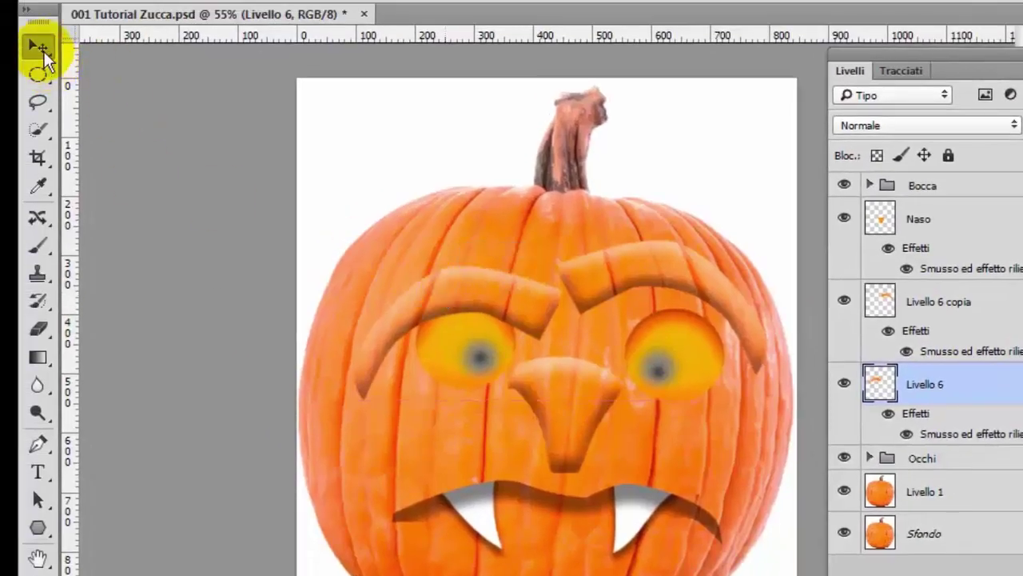
pyautogui.moveTo(438, 295)
pyautogui.mouseDown()
pyautogui.moveTo(446, 310)
pyautogui.moveTo(430, 306)
pyautogui.mouseUp()
pyautogui.click(996, 309)
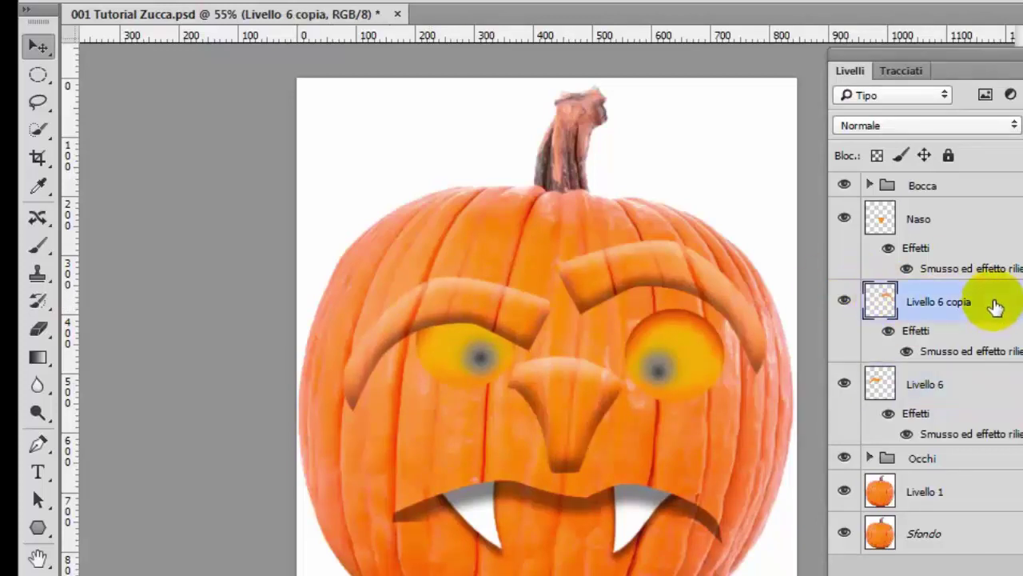
pyautogui.moveTo(669, 281); pyautogui.dragTo(673, 308)
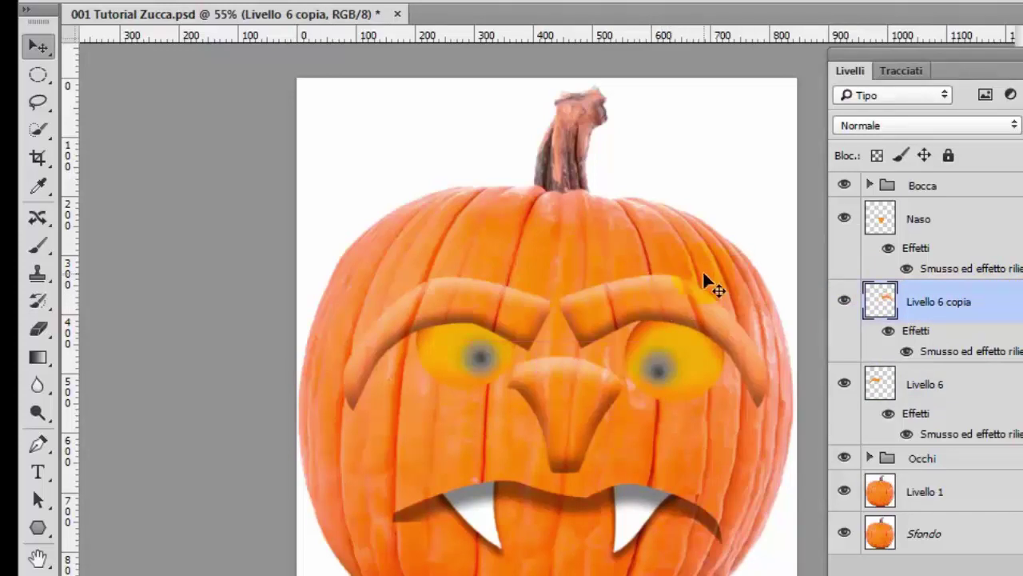
pyautogui.click(980, 295)
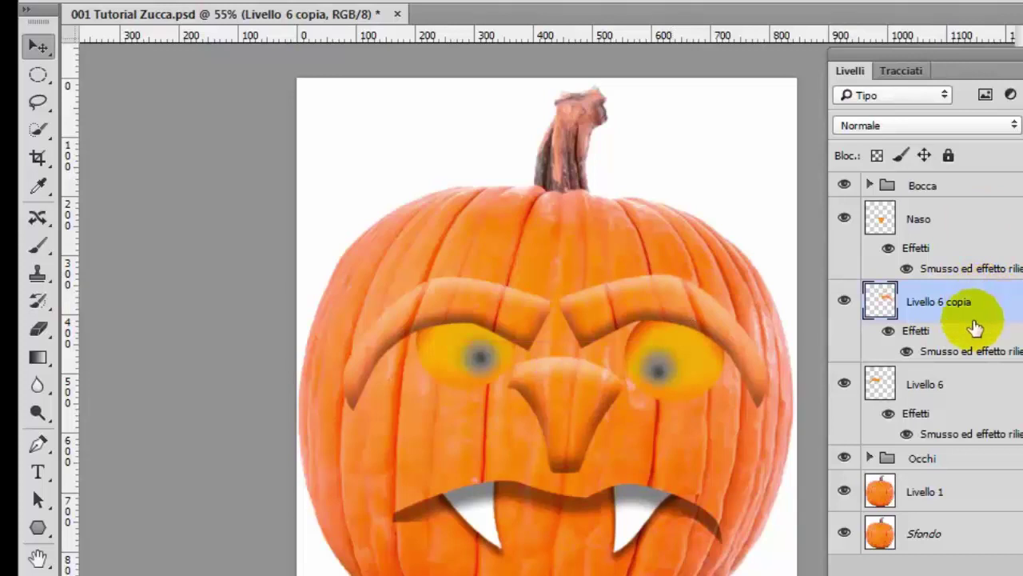
# - Warp Livello 6 copia so the right eyebrow's inner end angles down toward the nose
pyautogui.hotkey('ctrl', 't')
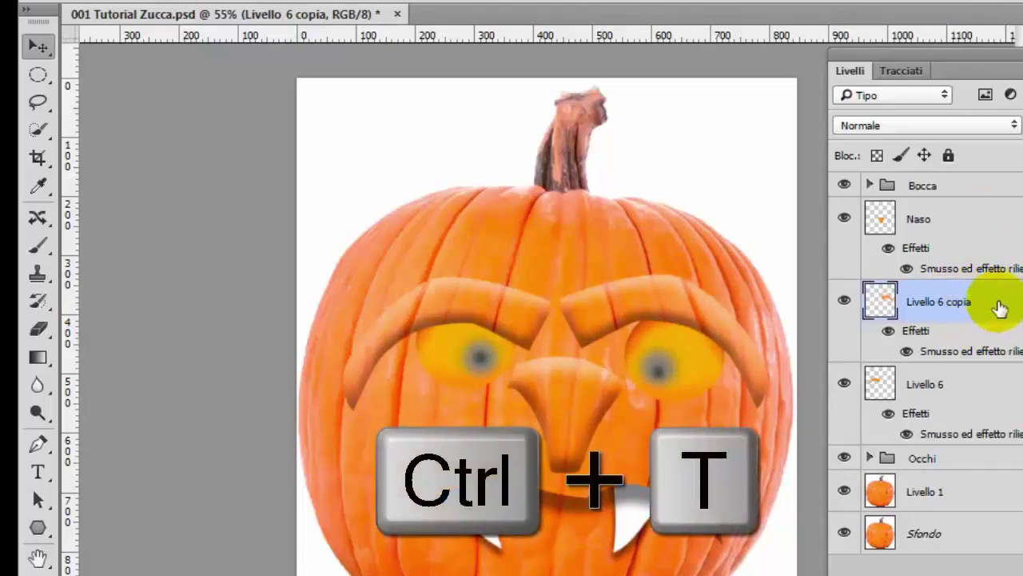
pyautogui.hotkey('ctrl', 't')
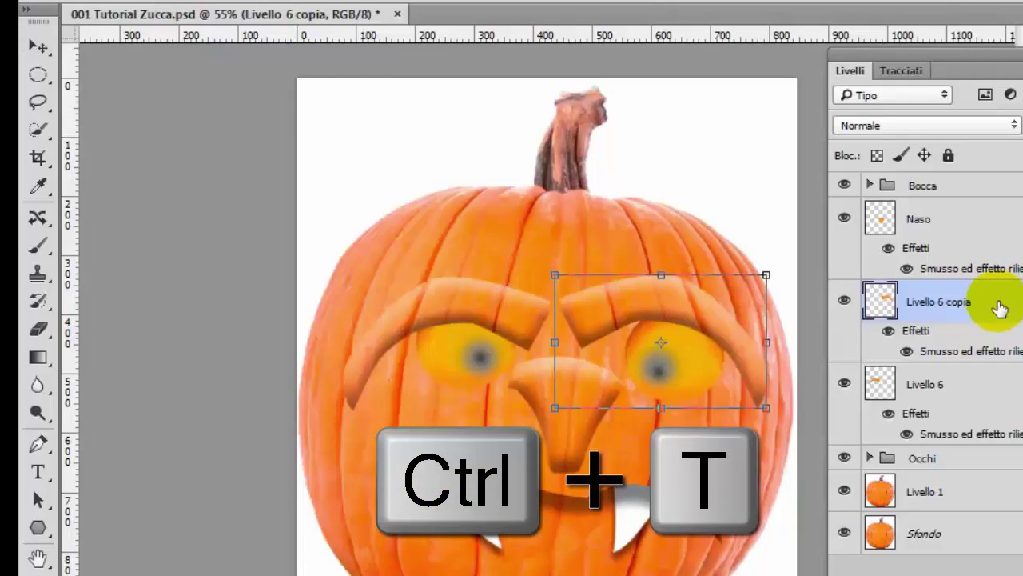
pyautogui.rightClick(648, 326)
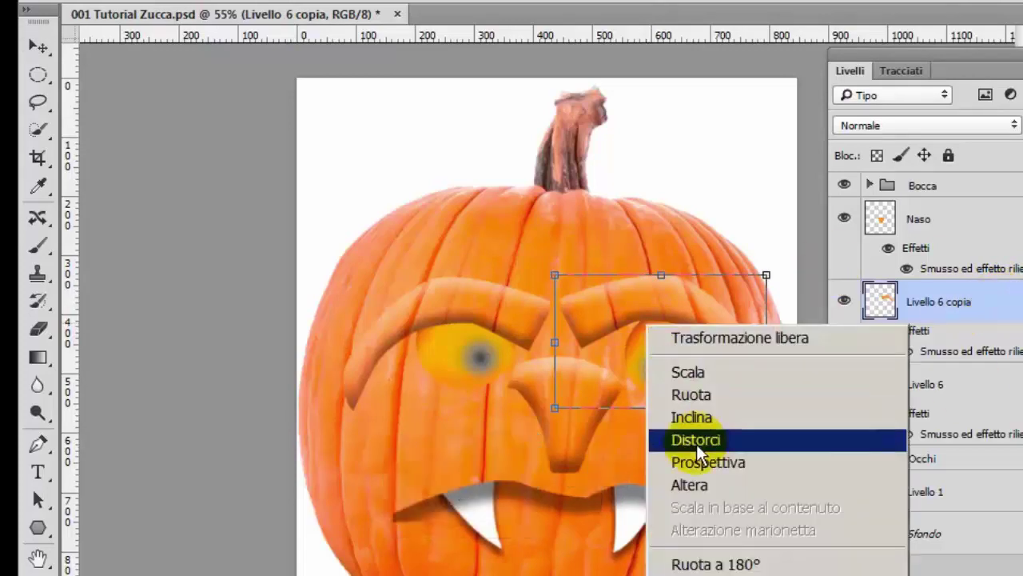
pyautogui.click(689, 484)
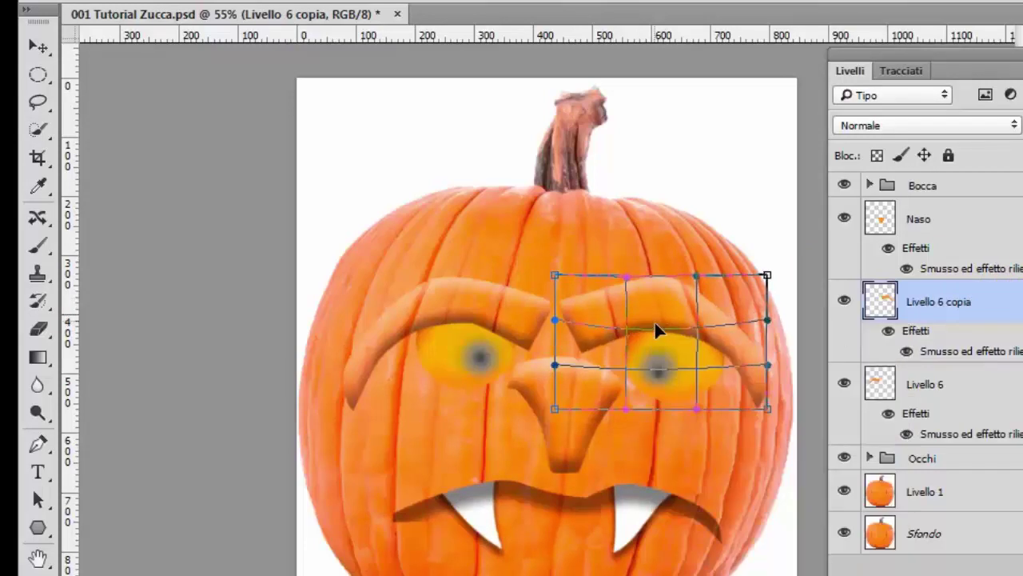
pyautogui.moveTo(654, 320); pyautogui.dragTo(657, 322)
pyautogui.moveTo(694, 275)
pyautogui.mouseDown()
pyautogui.moveTo(710, 305)
pyautogui.moveTo(723, 300)
pyautogui.mouseUp()
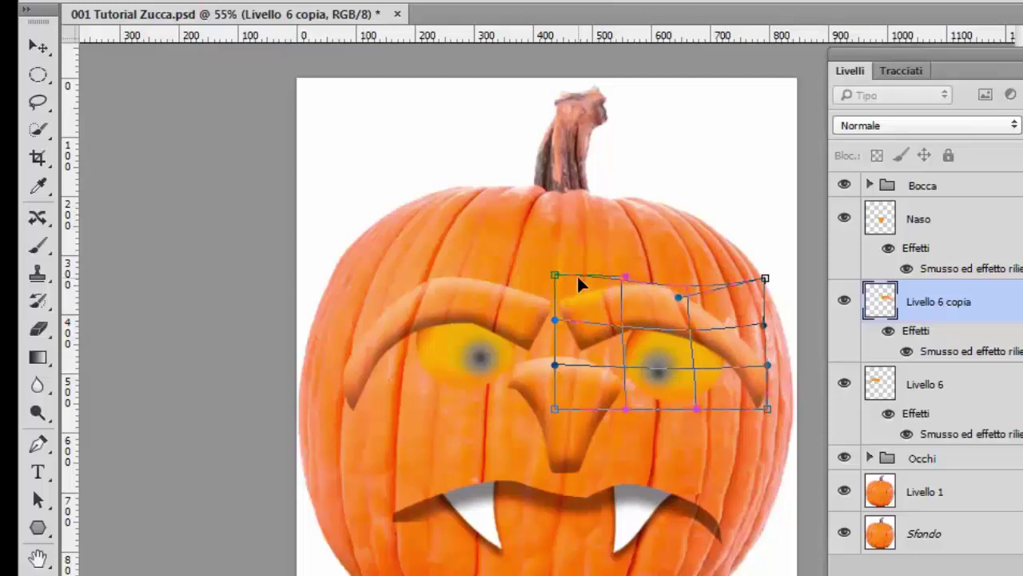
pyautogui.moveTo(555, 277); pyautogui.dragTo(571, 293)
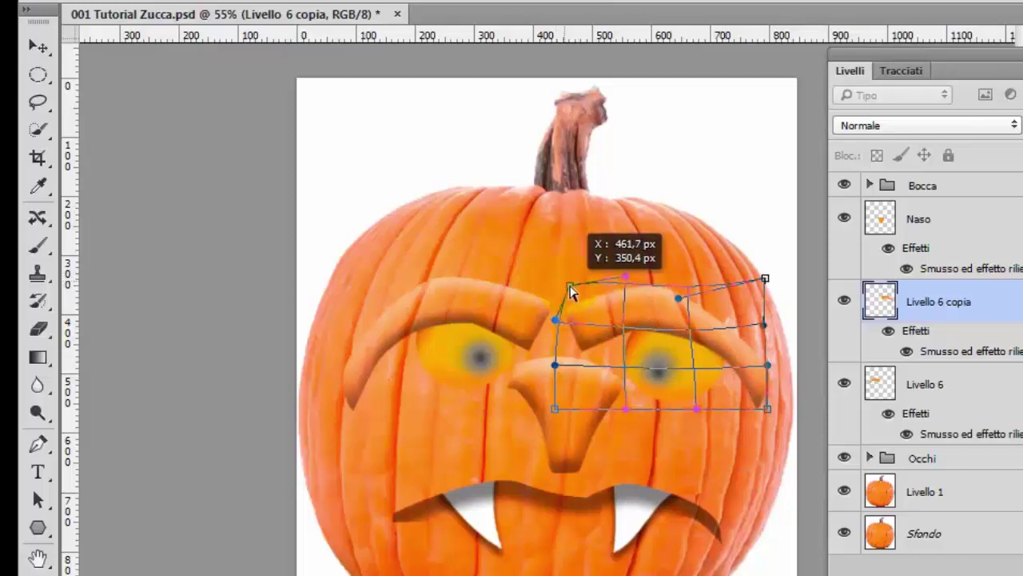
pyautogui.moveTo(767, 409); pyautogui.dragTo(747, 431)
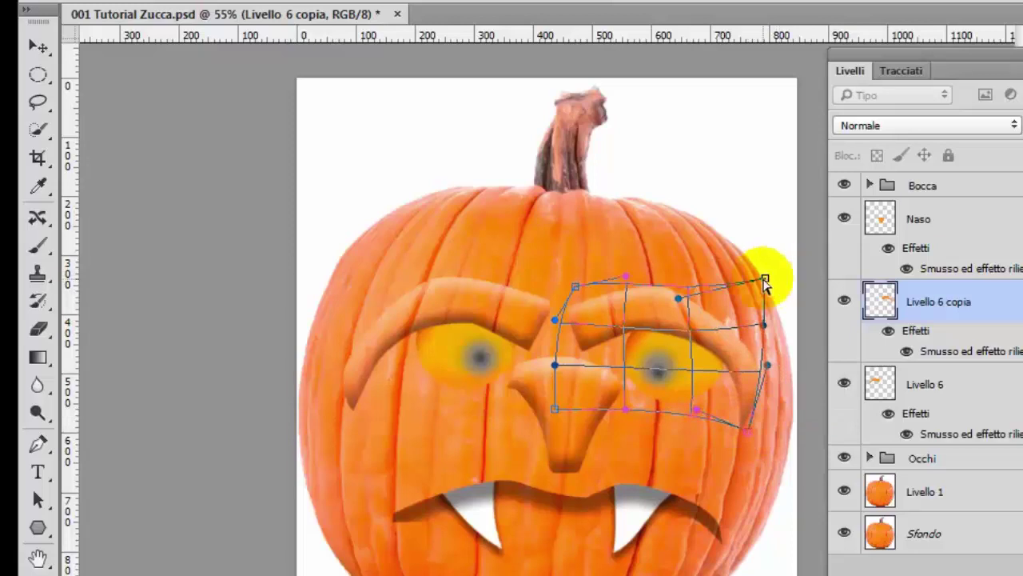
pyautogui.moveTo(766, 281); pyautogui.dragTo(750, 289)
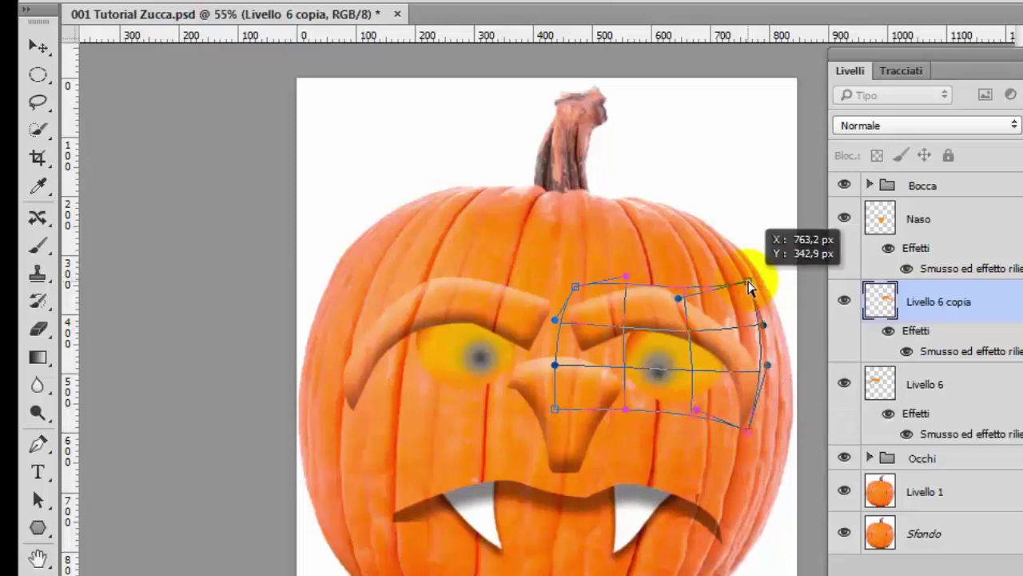
pyautogui.moveTo(555, 367)
pyautogui.mouseDown()
pyautogui.moveTo(562, 380)
pyautogui.moveTo(568, 373)
pyautogui.mouseUp()
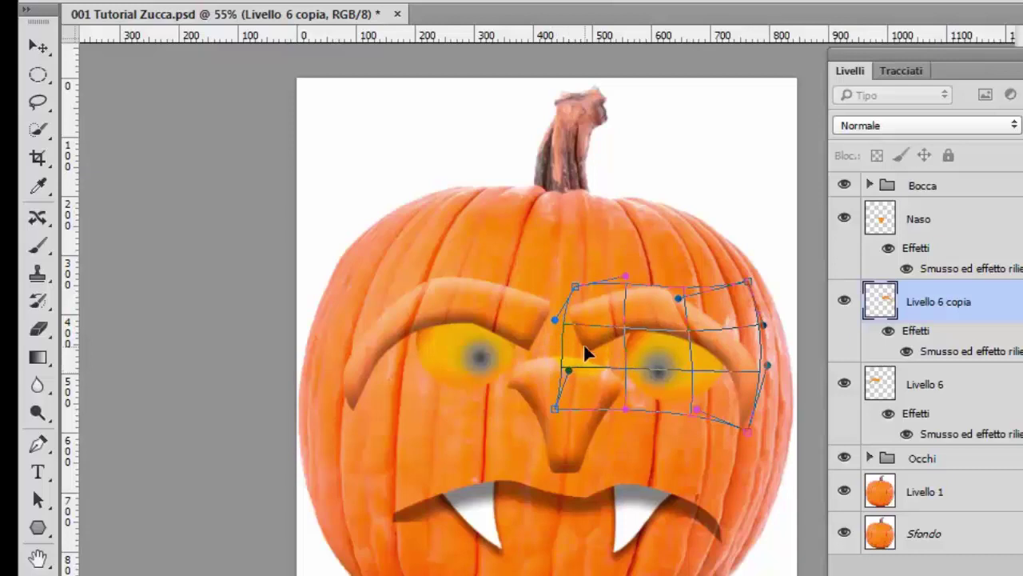
pyautogui.press('Return')
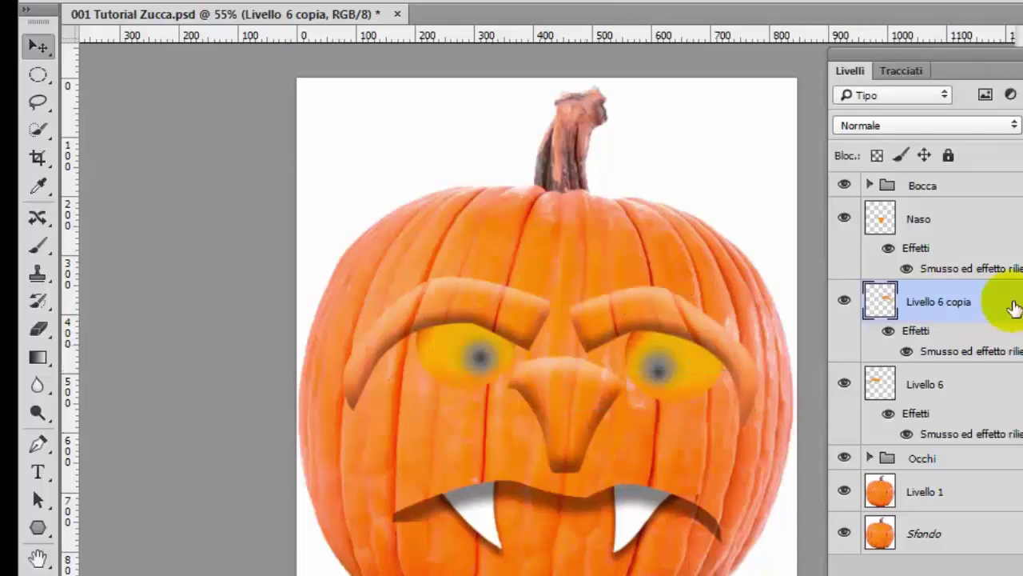
# - Start a free transform on the left eyebrow layer, Livello 6
pyautogui.click(1010, 404)
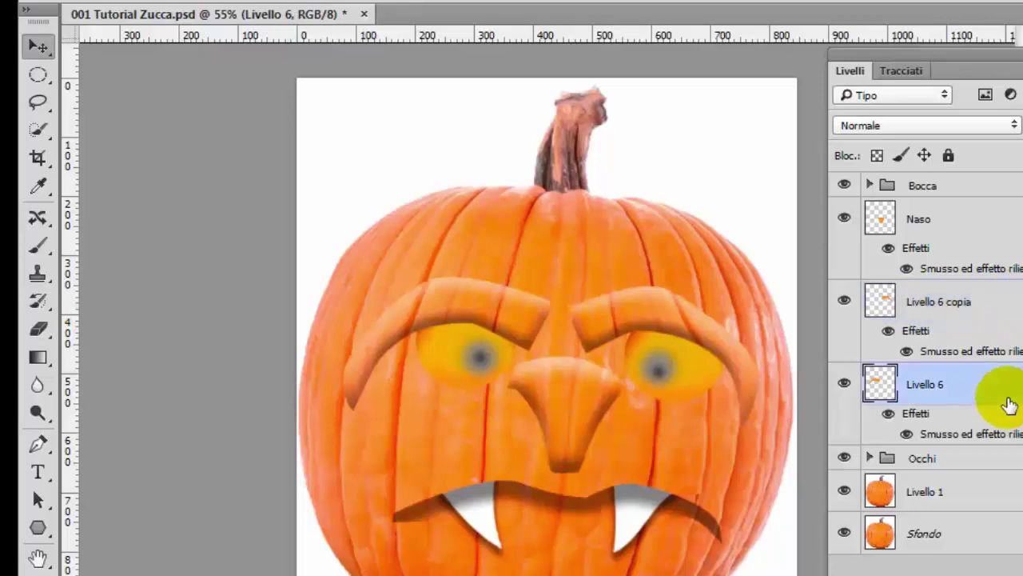
pyautogui.hotkey('ctrl', 't')
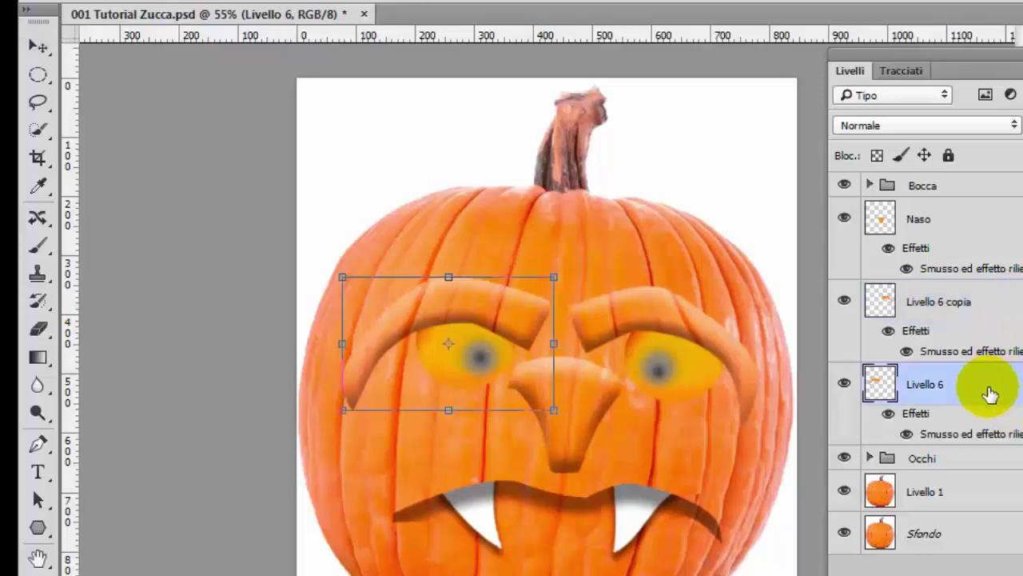
pyautogui.rightClick(474, 333)
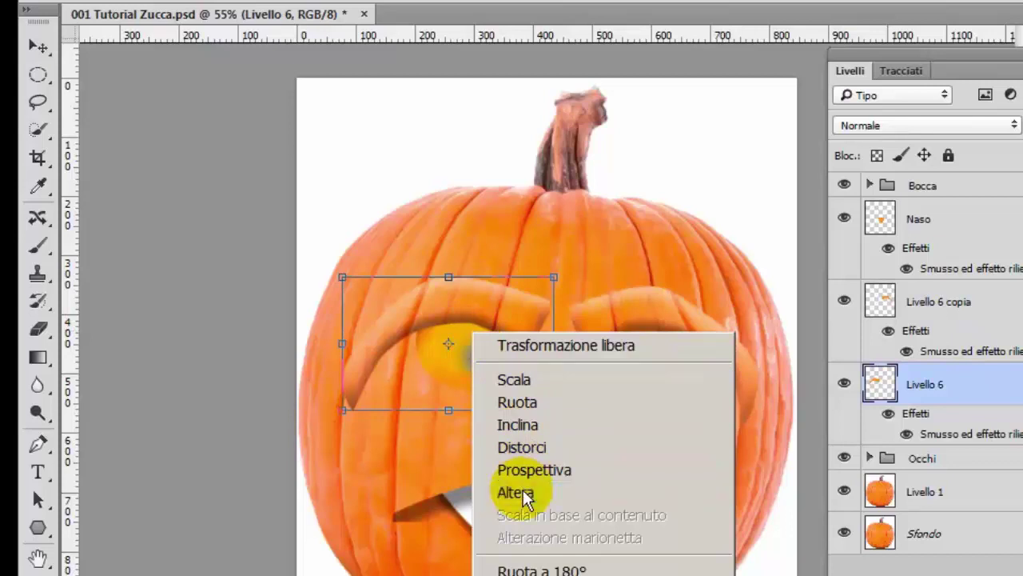
# - Warp Livello 6 so the left eyebrow's inner end also angles down toward the nose
pyautogui.click(517, 493)
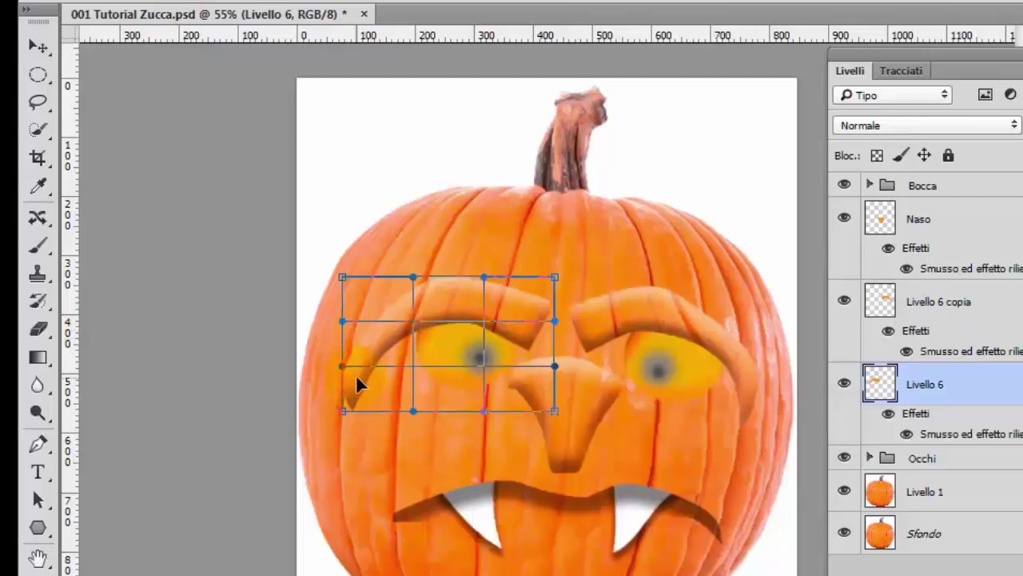
pyautogui.moveTo(364, 371); pyautogui.dragTo(369, 363)
pyautogui.moveTo(416, 285); pyautogui.dragTo(416, 298)
pyautogui.moveTo(487, 281); pyautogui.dragTo(482, 271)
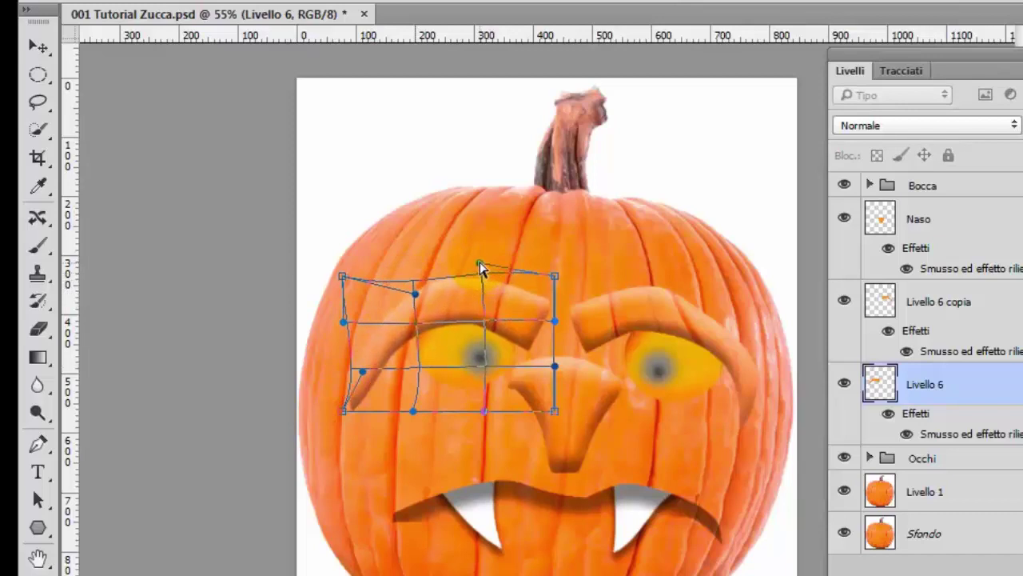
pyautogui.moveTo(555, 278); pyautogui.dragTo(559, 293)
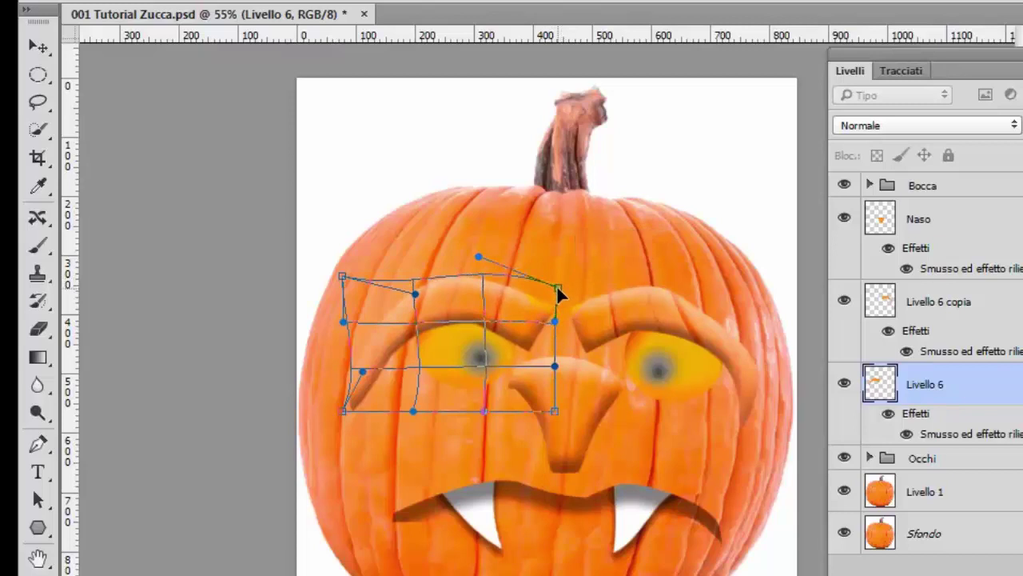
pyautogui.press('Return')
pyautogui.click(865, 386)
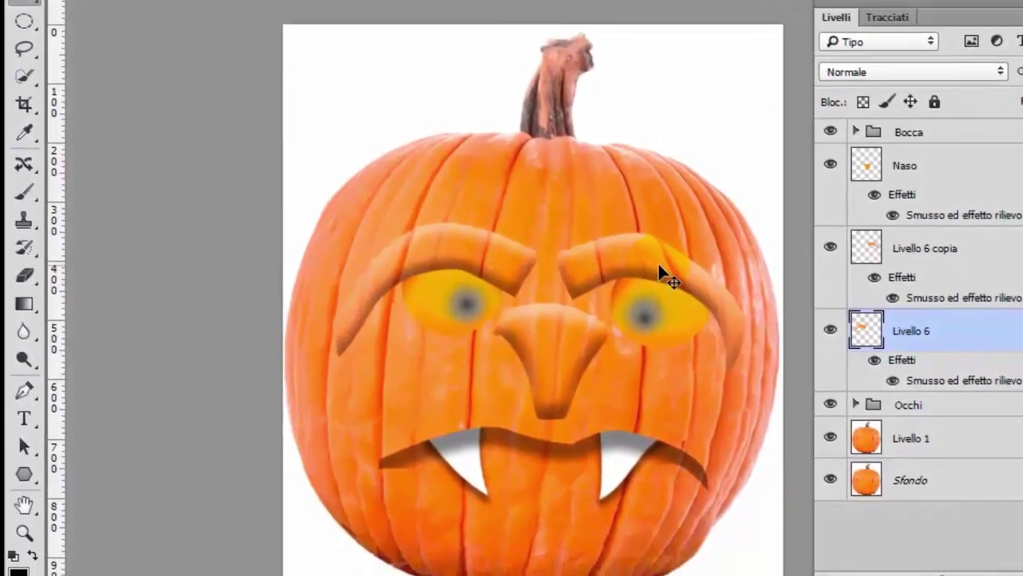
# - Crop-extend the canvas upward to about 1396 px tall, adding white space above the stem
pyautogui.scroll(-2, 647, 242)
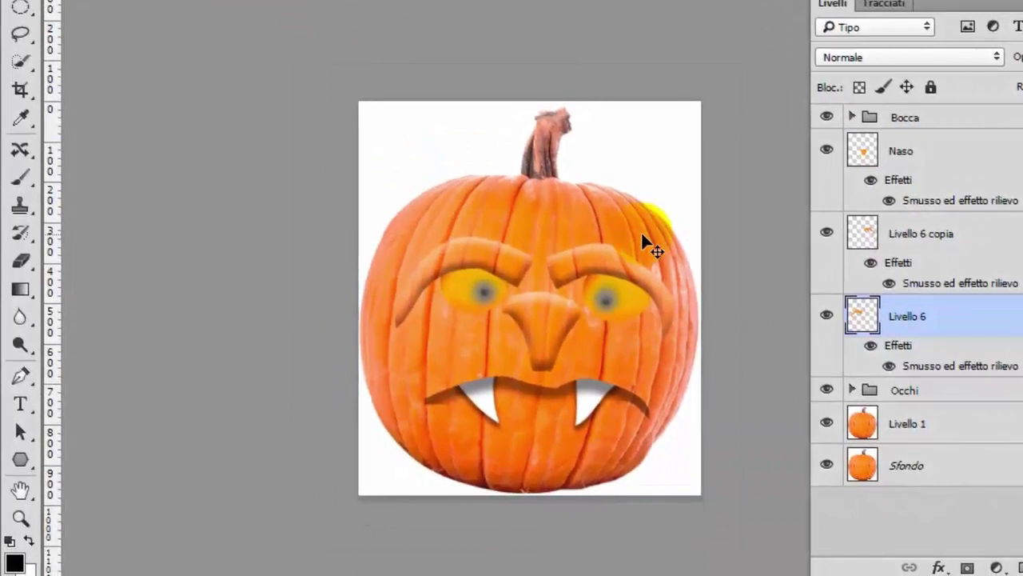
pyautogui.scroll(-1, 648, 242)
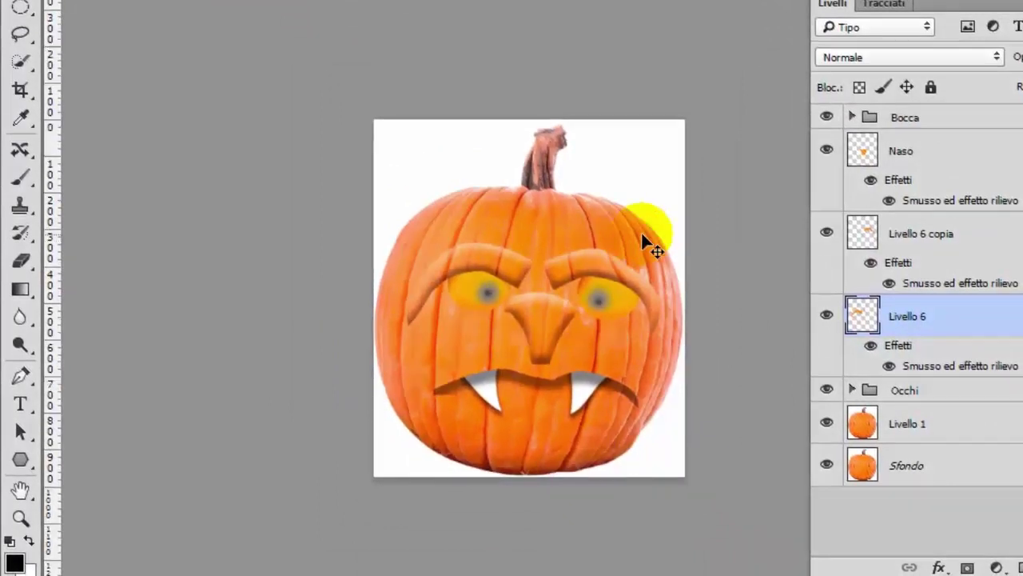
pyautogui.click(979, 430)
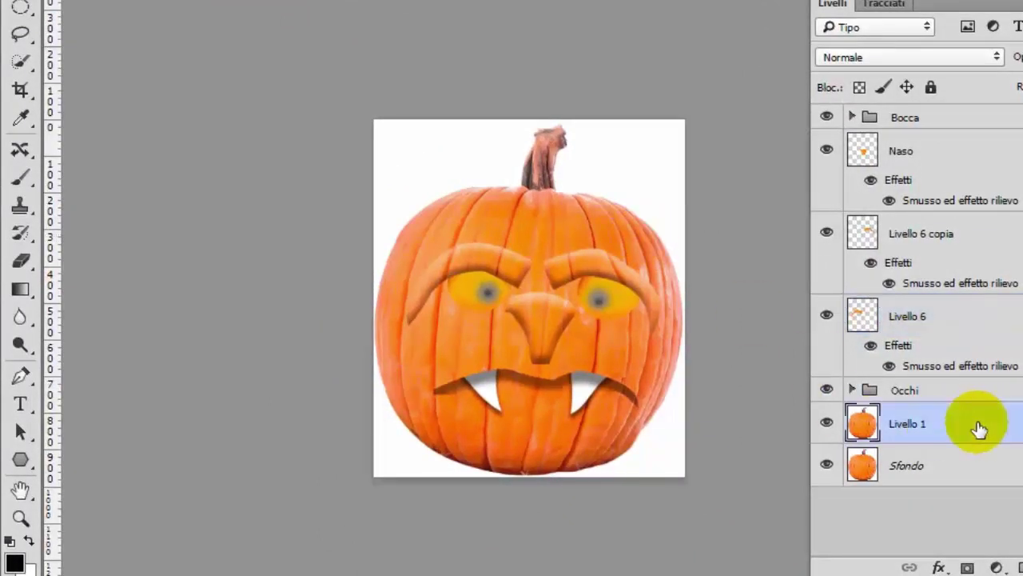
pyautogui.click(22, 94)
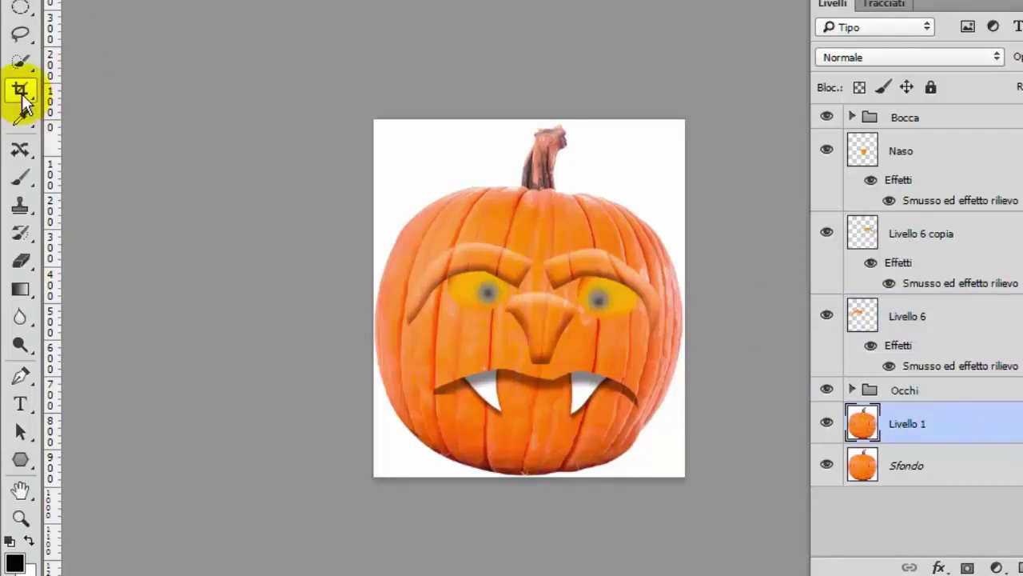
pyautogui.click(128, 86)
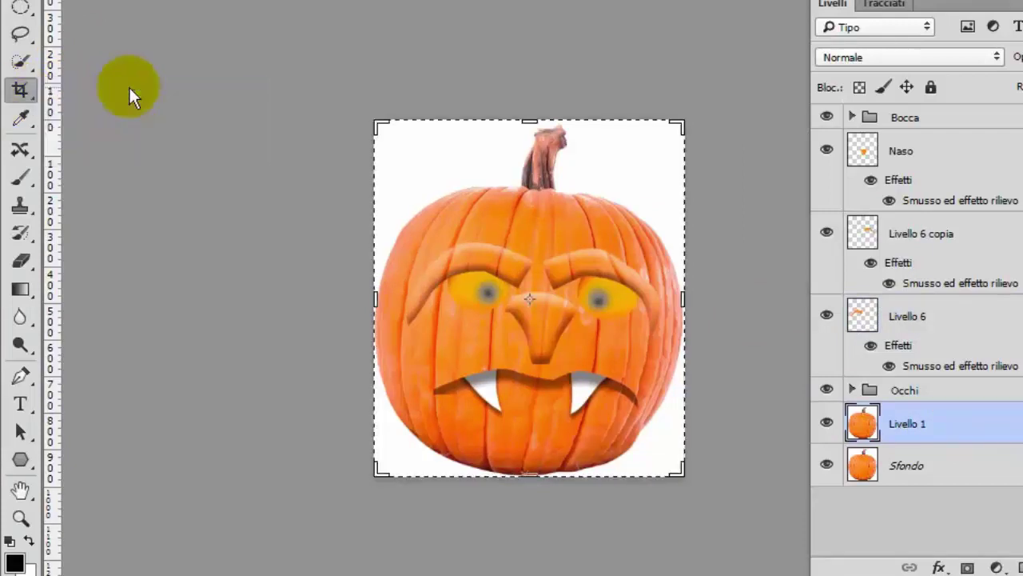
pyautogui.moveTo(529, 112); pyautogui.dragTo(520, 38)
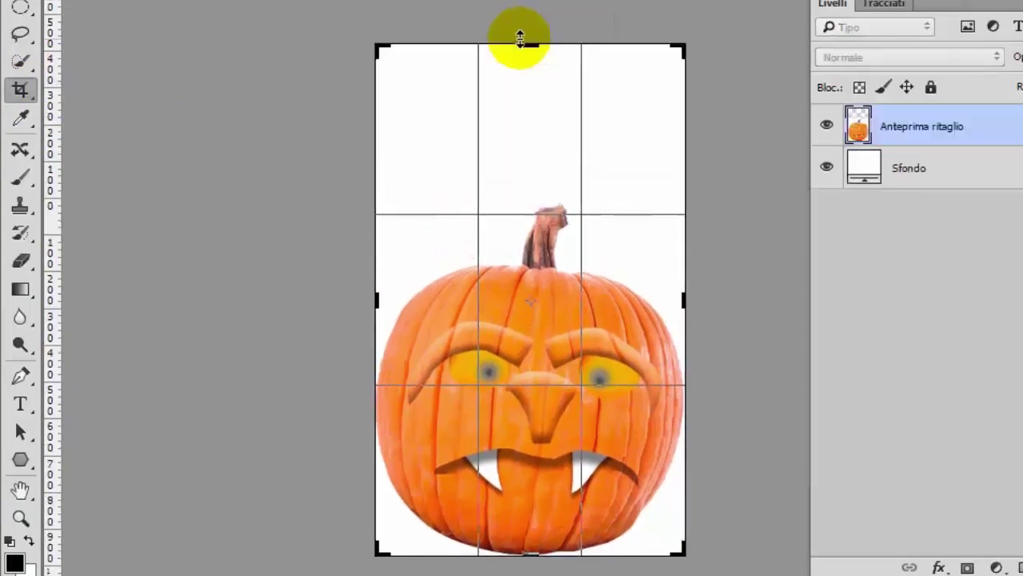
pyautogui.press('Return')
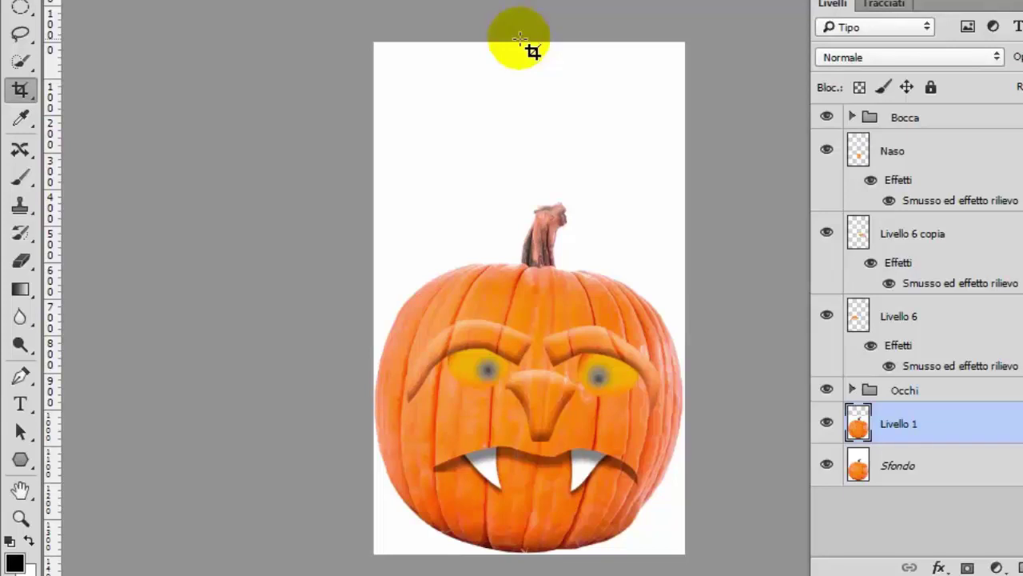
pyautogui.hotkey('ctrl', '0')
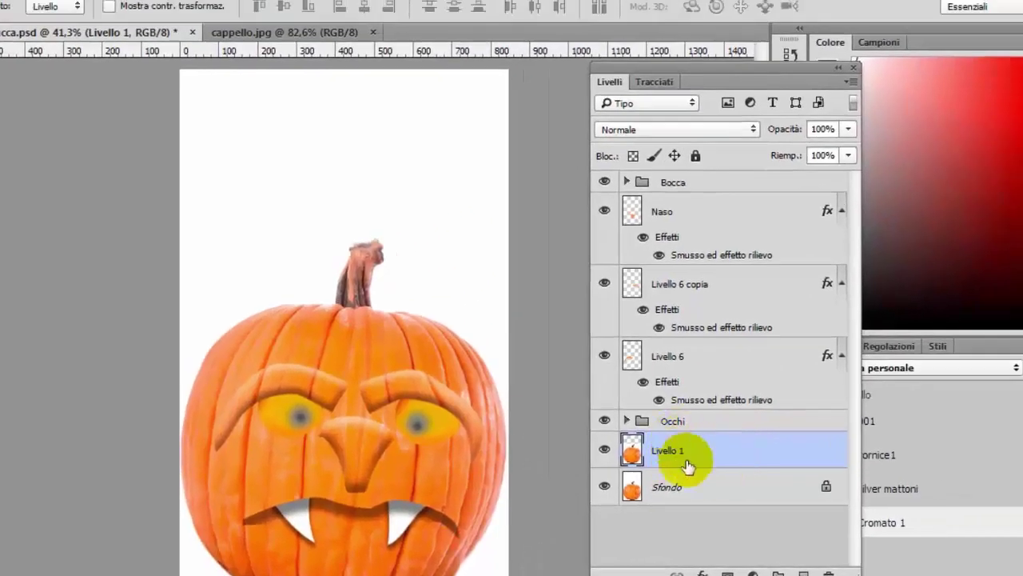
# - In cappello.jpg, select the hat photo's background with Color Range
pyautogui.click(722, 421)
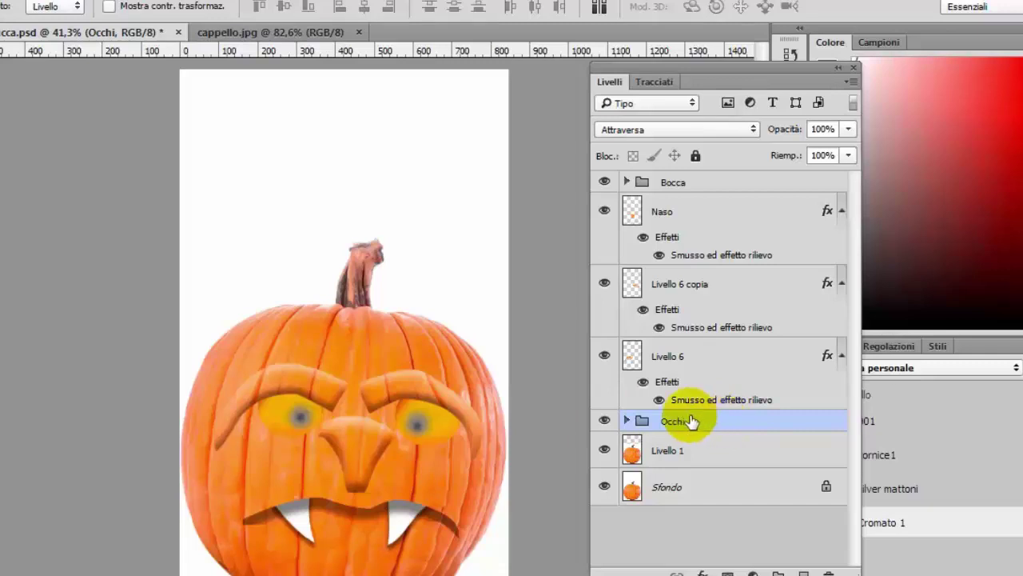
pyautogui.click(275, 34)
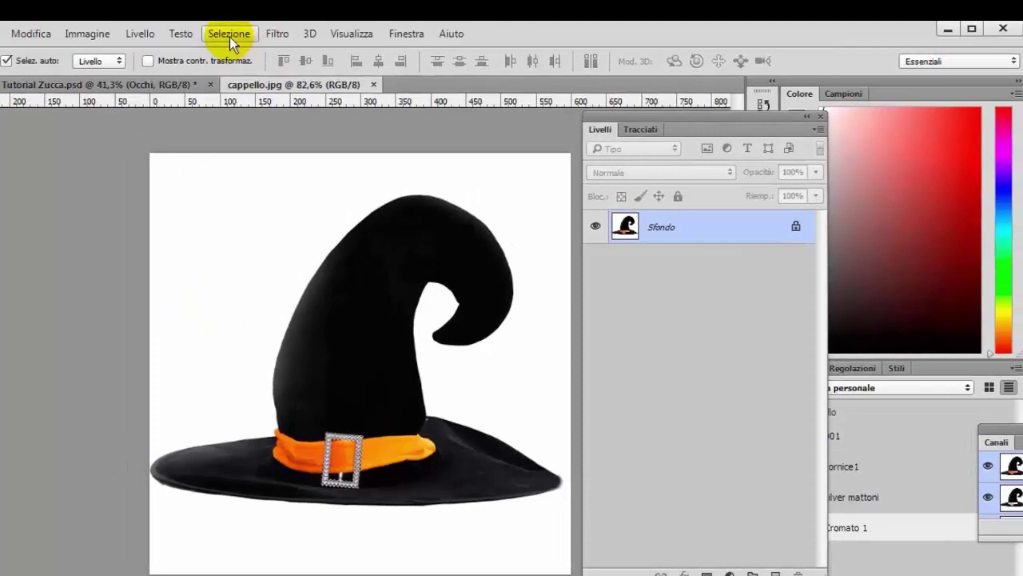
pyautogui.click(230, 37)
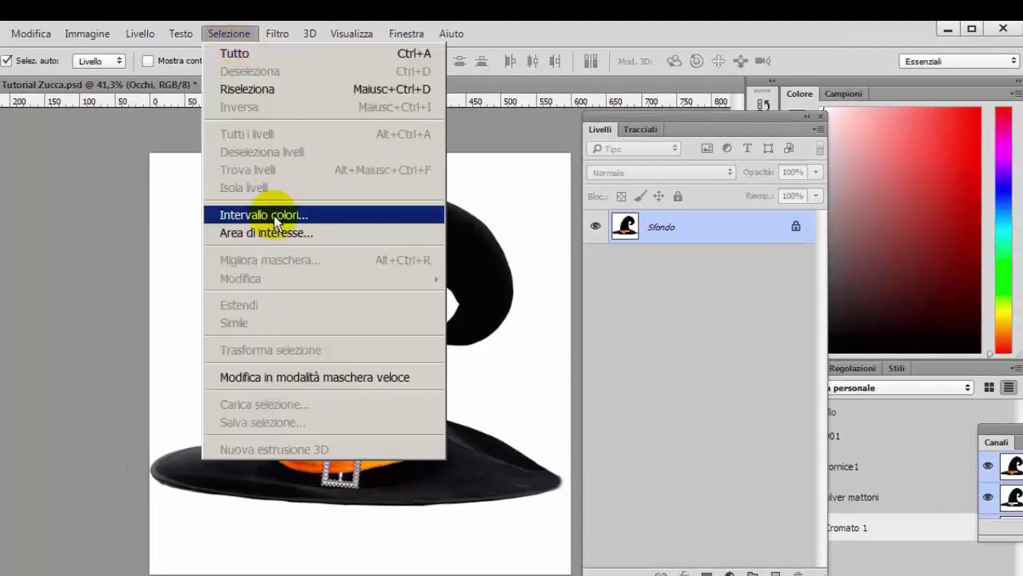
pyautogui.click(274, 212)
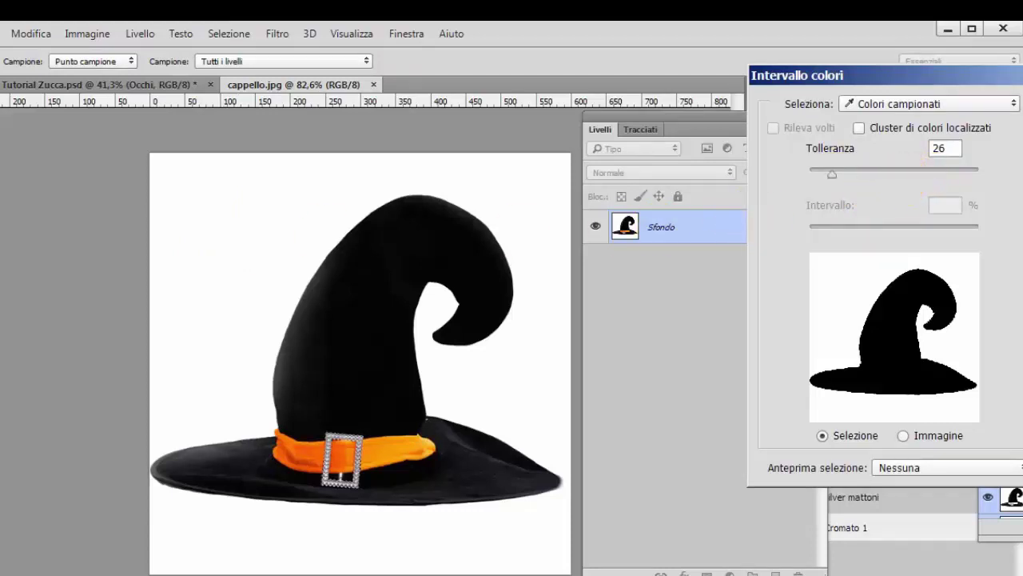
pyautogui.press('Return')
# - Invert the selection to isolate the hat and paste it into the pumpkin document as Livello 7
pyautogui.click(222, 36)
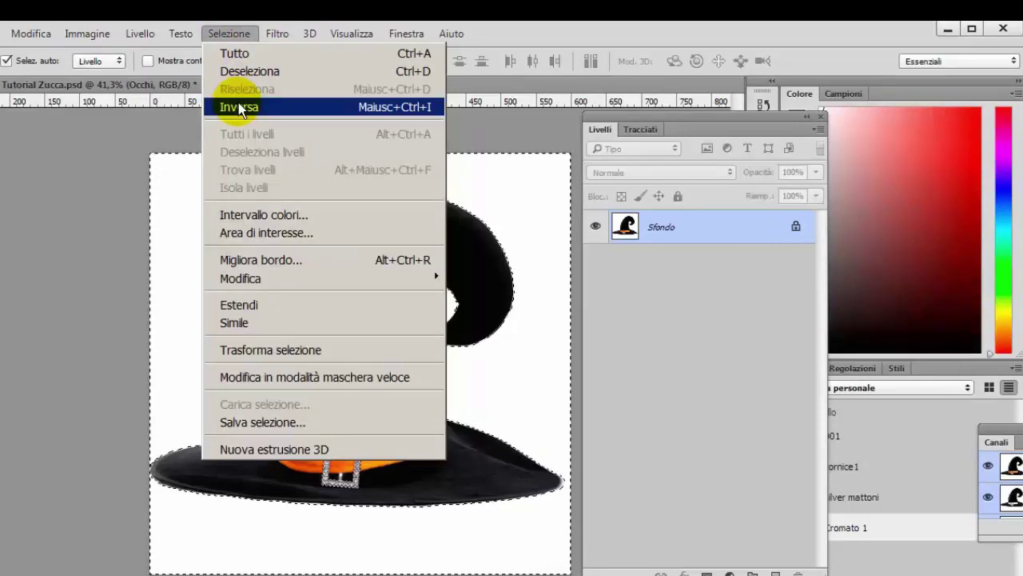
pyautogui.hotkey('ctrl', 'c')
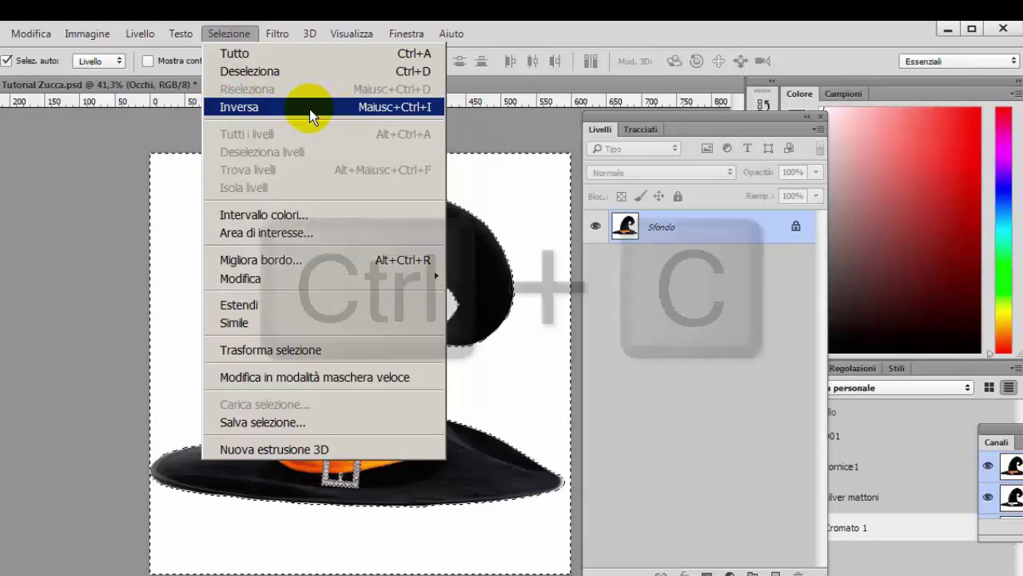
pyautogui.click(309, 109)
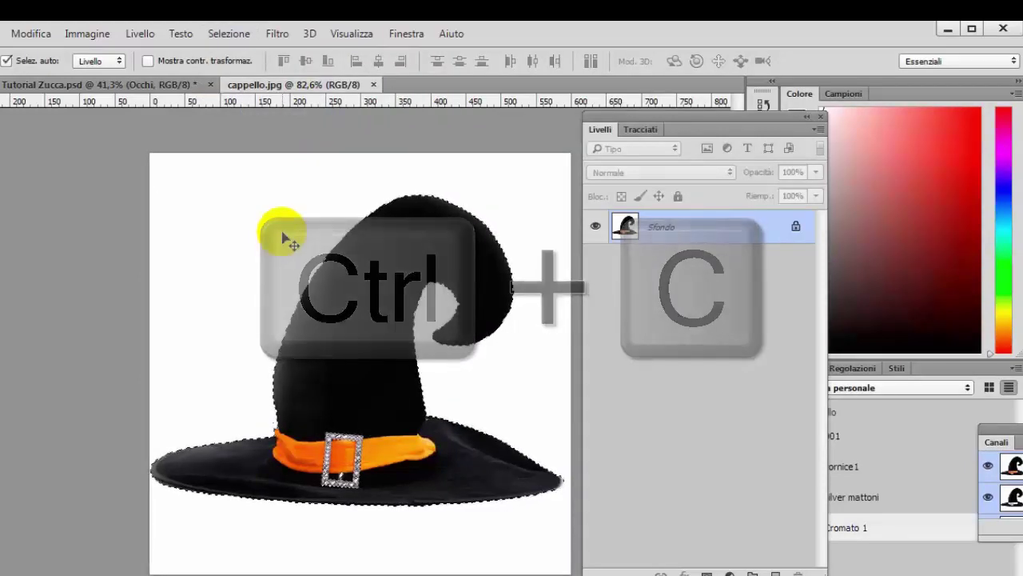
pyautogui.click(87, 85)
pyautogui.hotkey('ctrl', 'v')
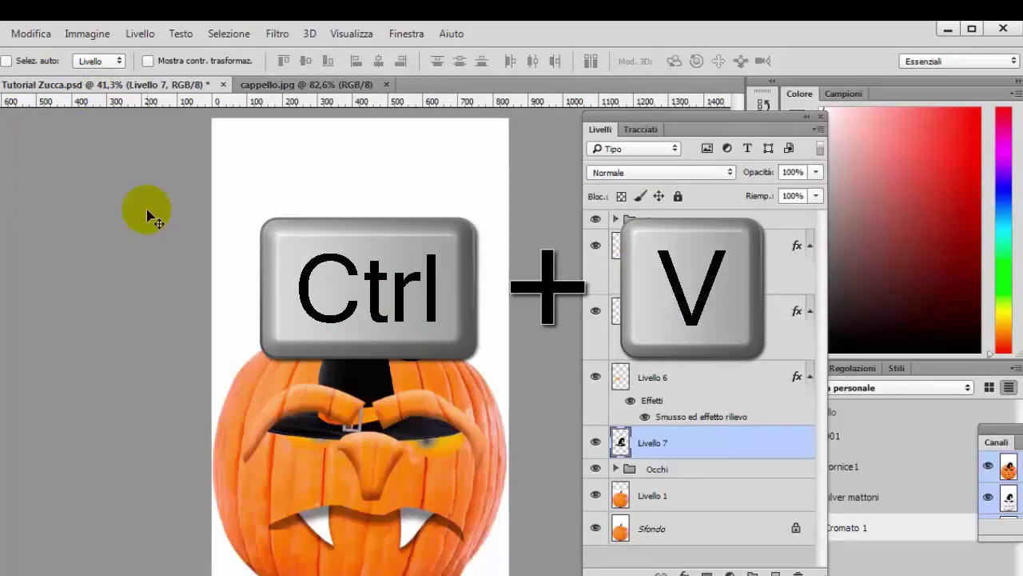
# - Scale the hat proportionally from its centre and rest its brim on top of the pumpkin
pyautogui.moveTo(352, 370); pyautogui.dragTo(352, 297)
pyautogui.hotkey('ctrl', 't')
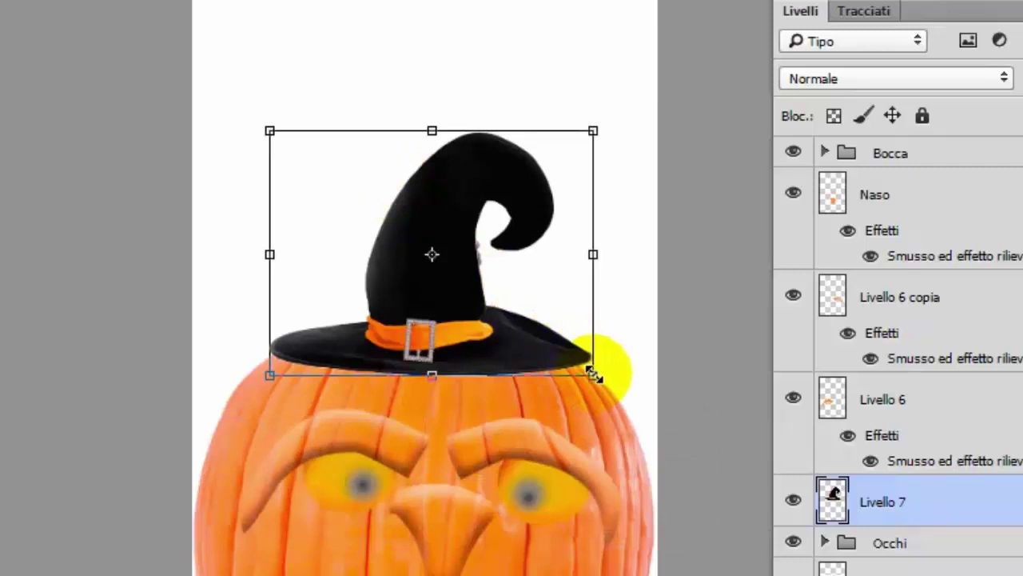
pyautogui.hotkey('alt', 'shift')
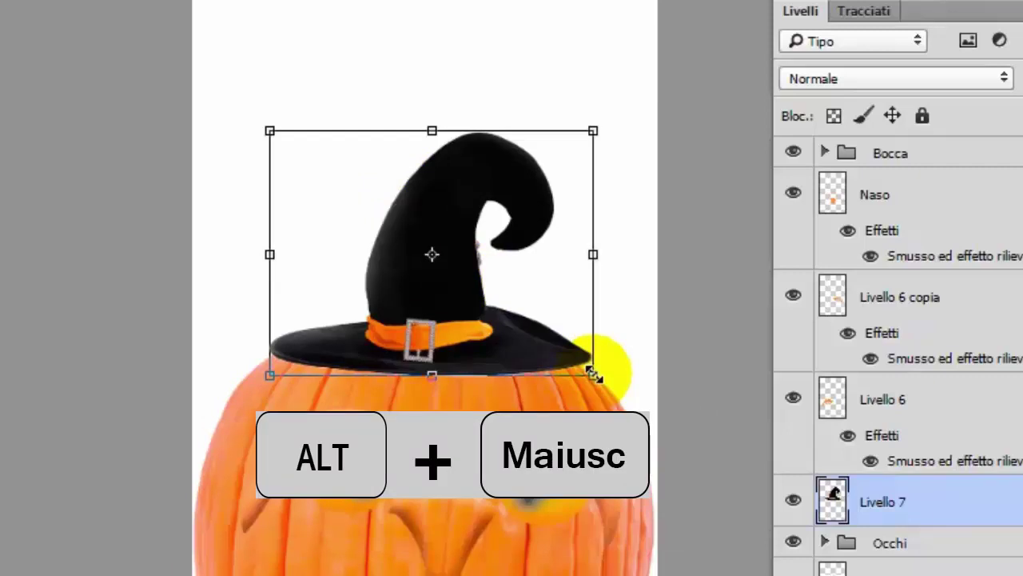
pyautogui.moveTo(593, 375); pyautogui.dragTo(651, 445)
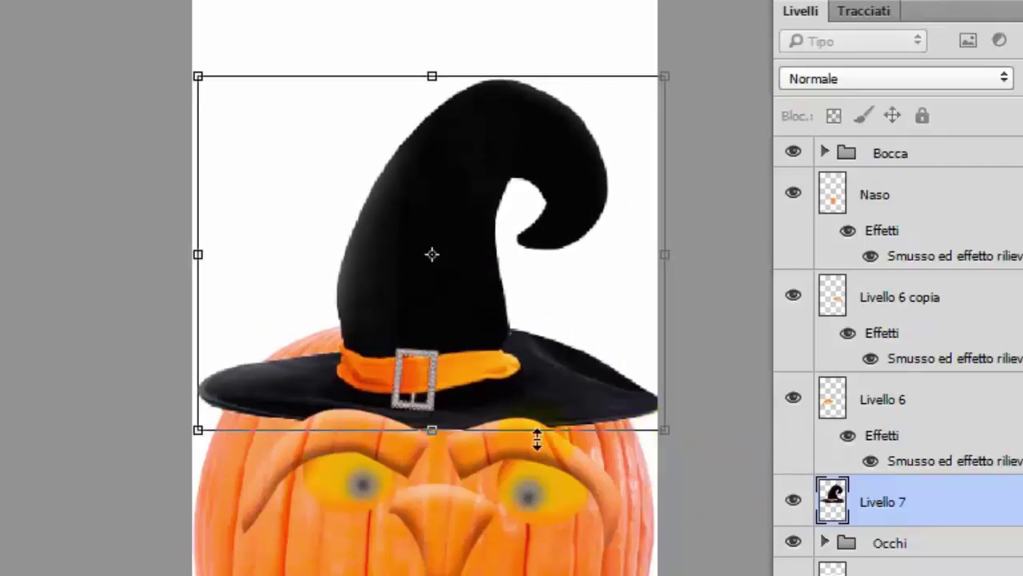
pyautogui.moveTo(490, 384)
pyautogui.mouseDown()
pyautogui.moveTo(484, 356)
pyautogui.moveTo(490, 364)
pyautogui.mouseUp()
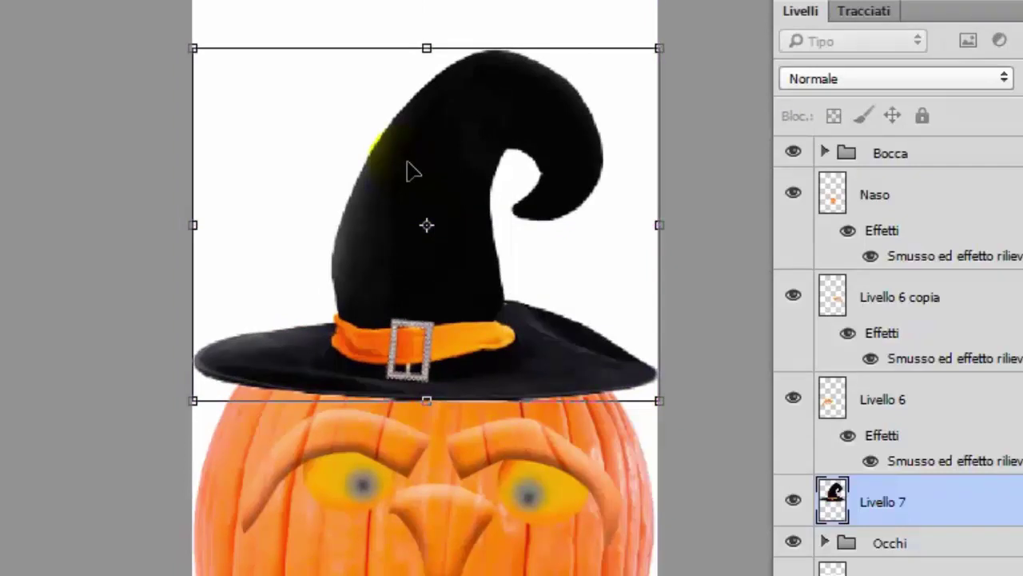
# - Warp the hat, pulling both sides of the brim down around the pumpkin's rounded top
pyautogui.rightClick(408, 171)
pyautogui.click(462, 360)
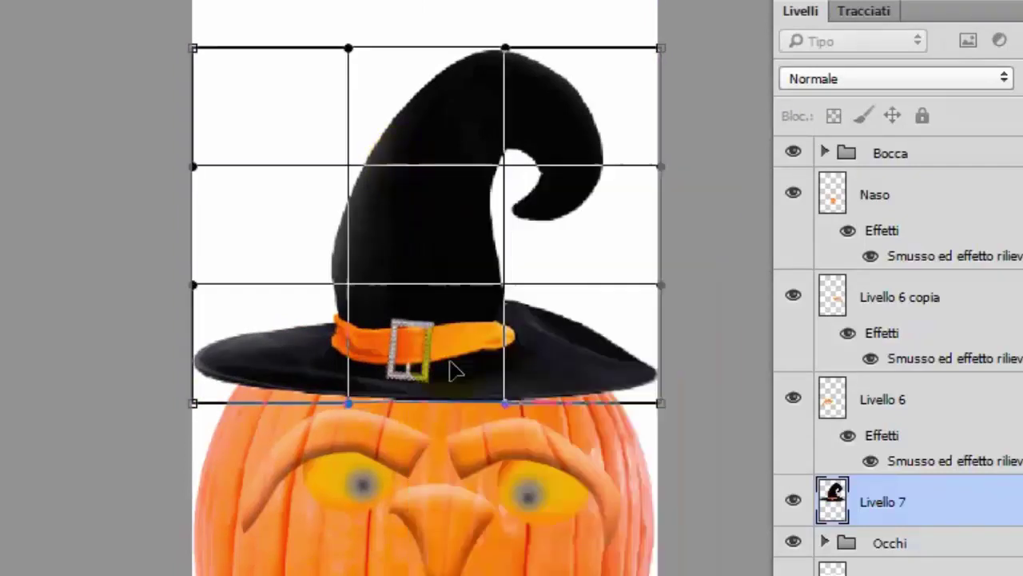
pyautogui.moveTo(187, 410); pyautogui.dragTo(191, 404)
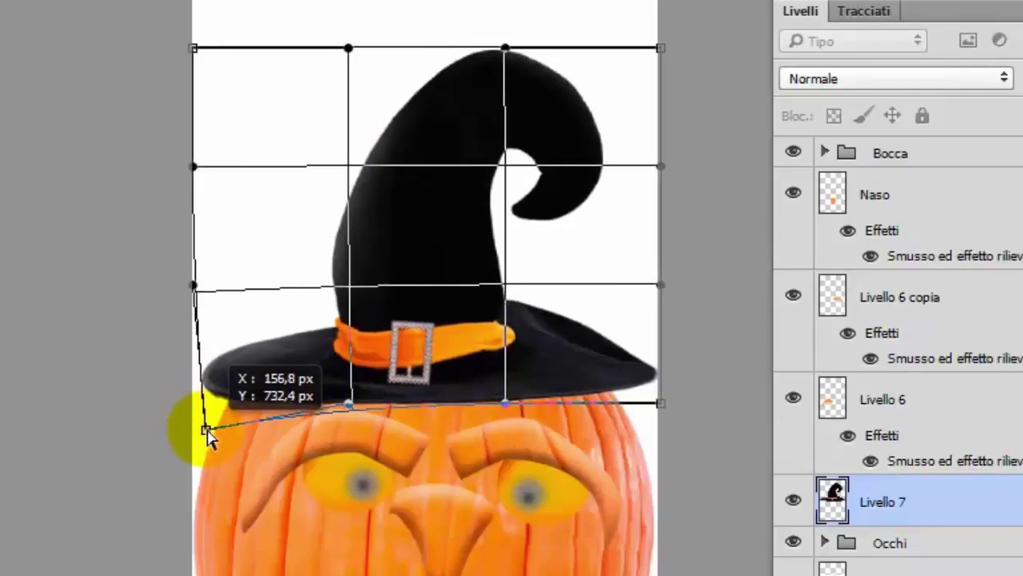
pyautogui.moveTo(190, 404); pyautogui.dragTo(203, 474)
pyautogui.moveTo(298, 314)
pyautogui.mouseDown()
pyautogui.moveTo(258, 304)
pyautogui.moveTo(311, 293)
pyautogui.mouseUp()
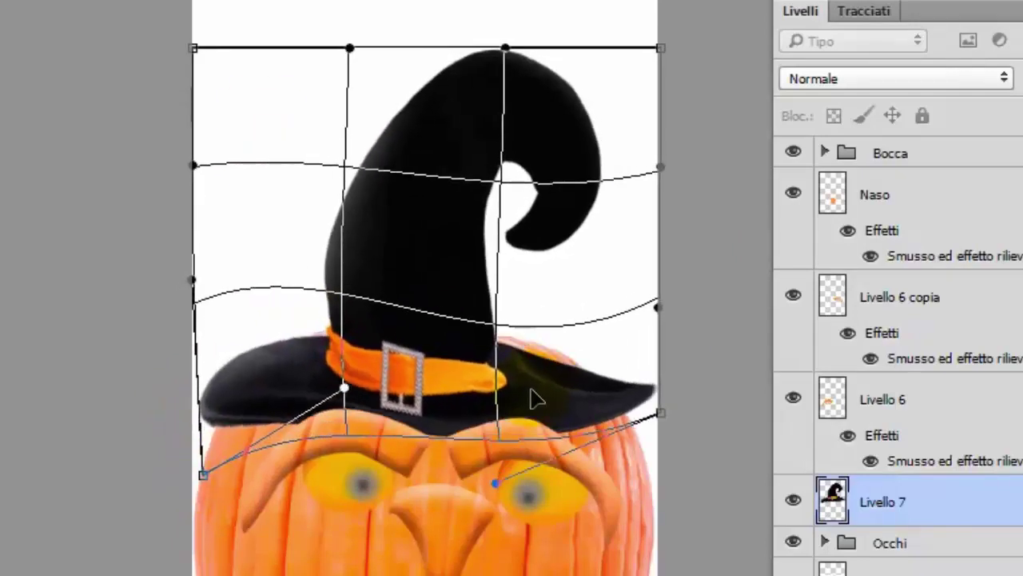
pyautogui.moveTo(540, 370); pyautogui.dragTo(557, 395)
pyautogui.moveTo(660, 405); pyautogui.dragTo(666, 468)
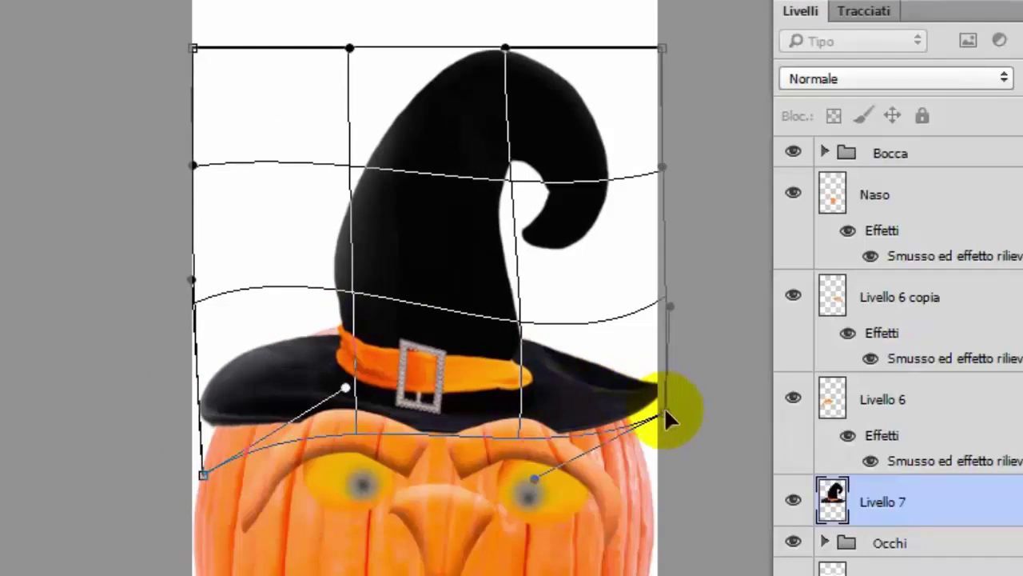
pyautogui.moveTo(502, 366); pyautogui.dragTo(505, 340)
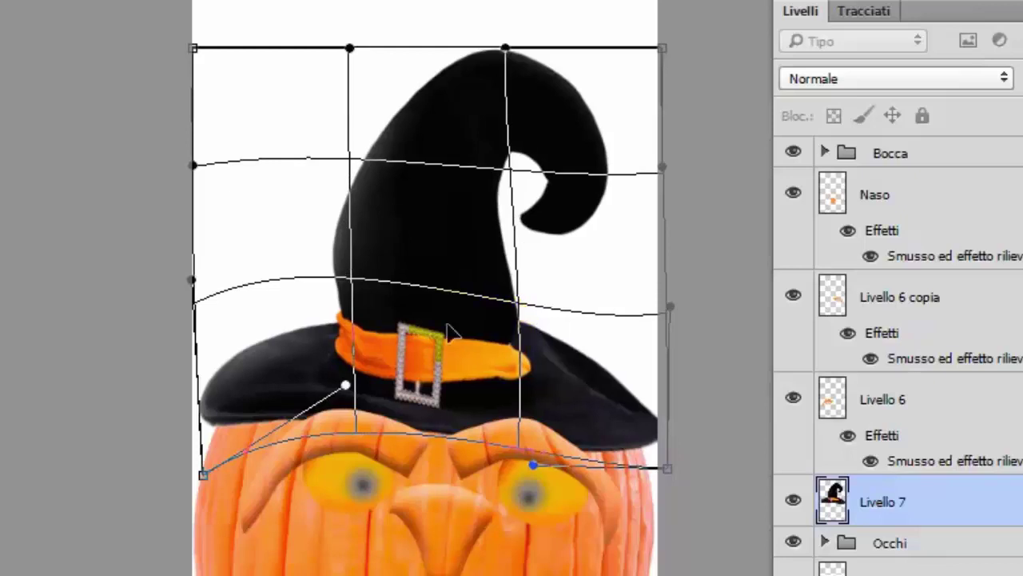
# - Refine the warped band and brim, stretch the hat tip higher, and commit the warp
pyautogui.moveTo(345, 386); pyautogui.dragTo(359, 322)
pyautogui.moveTo(502, 404); pyautogui.dragTo(498, 424)
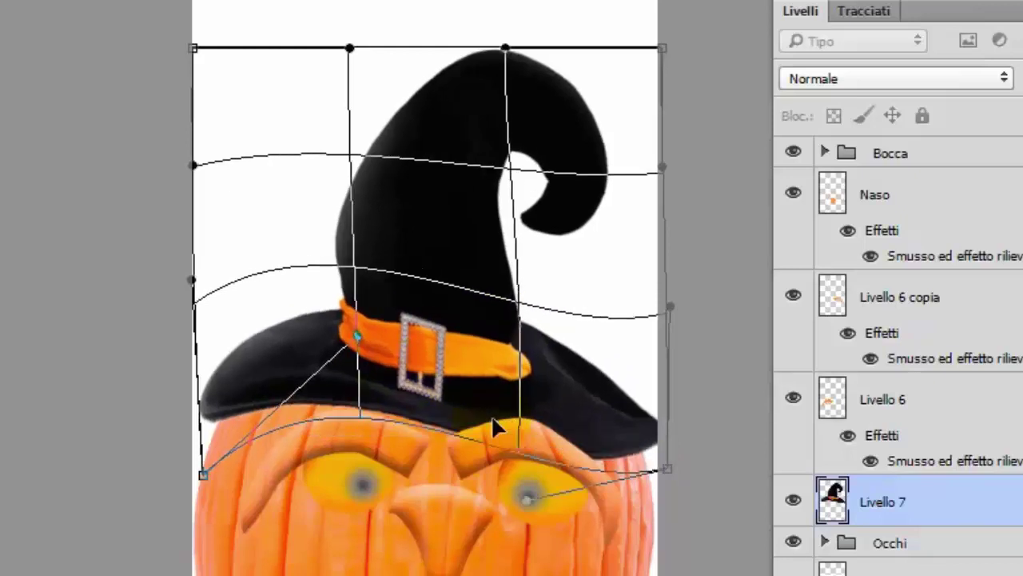
pyautogui.moveTo(343, 400); pyautogui.dragTo(345, 389)
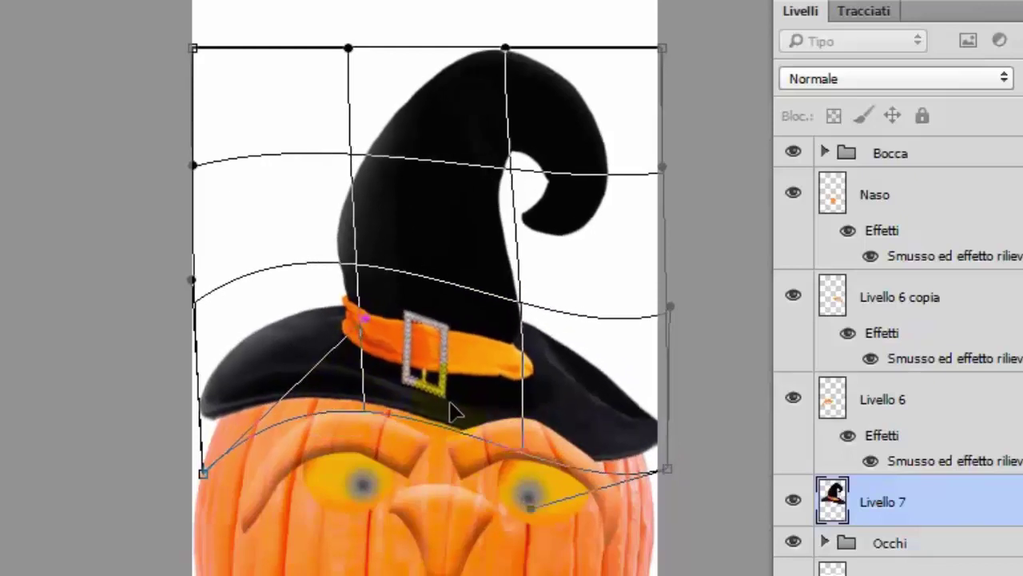
pyautogui.moveTo(537, 339); pyautogui.dragTo(550, 346)
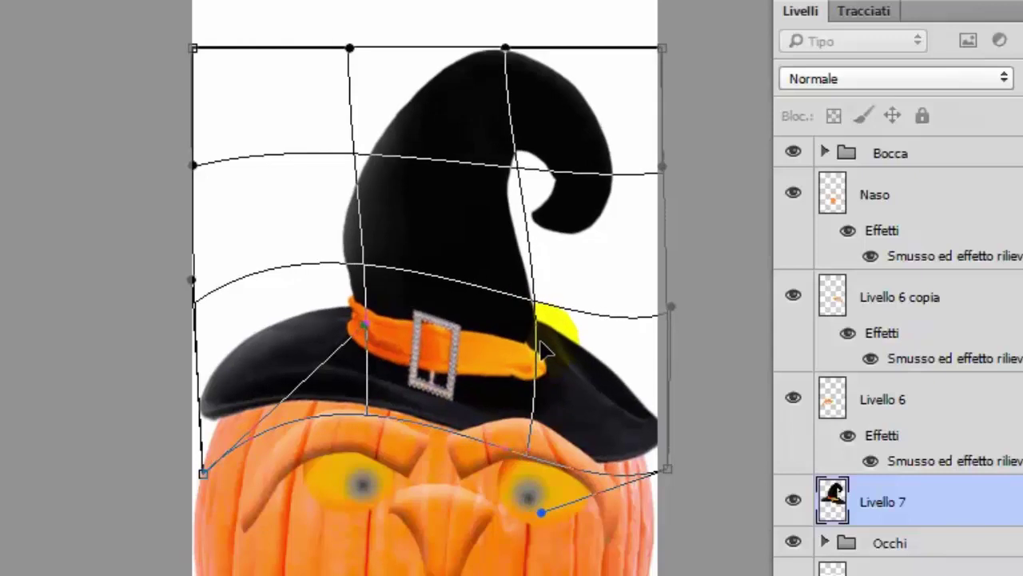
pyautogui.moveTo(496, 87)
pyautogui.mouseDown()
pyautogui.moveTo(486, 64)
pyautogui.moveTo(559, 101)
pyautogui.mouseUp()
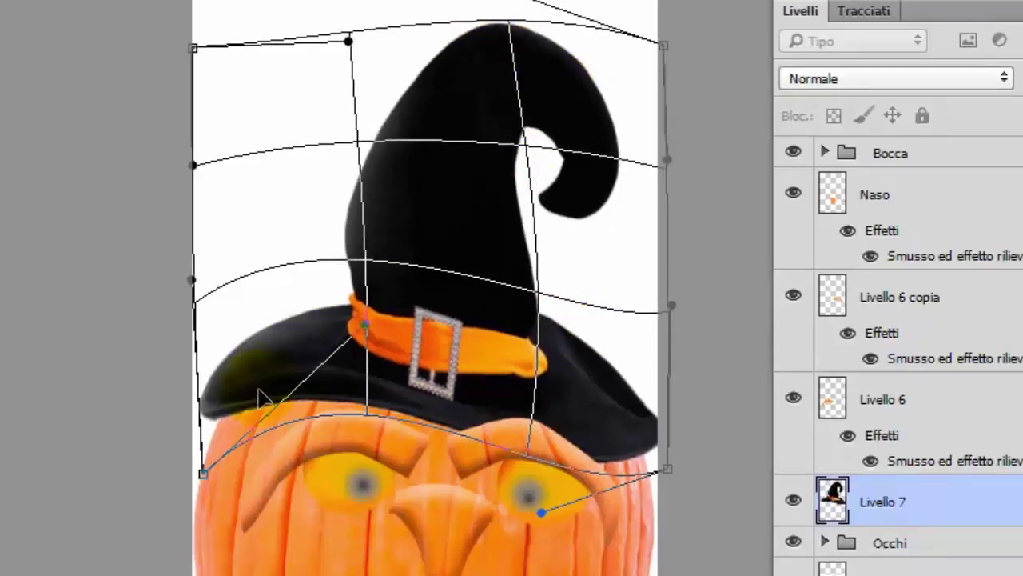
pyautogui.moveTo(262, 396); pyautogui.dragTo(257, 400)
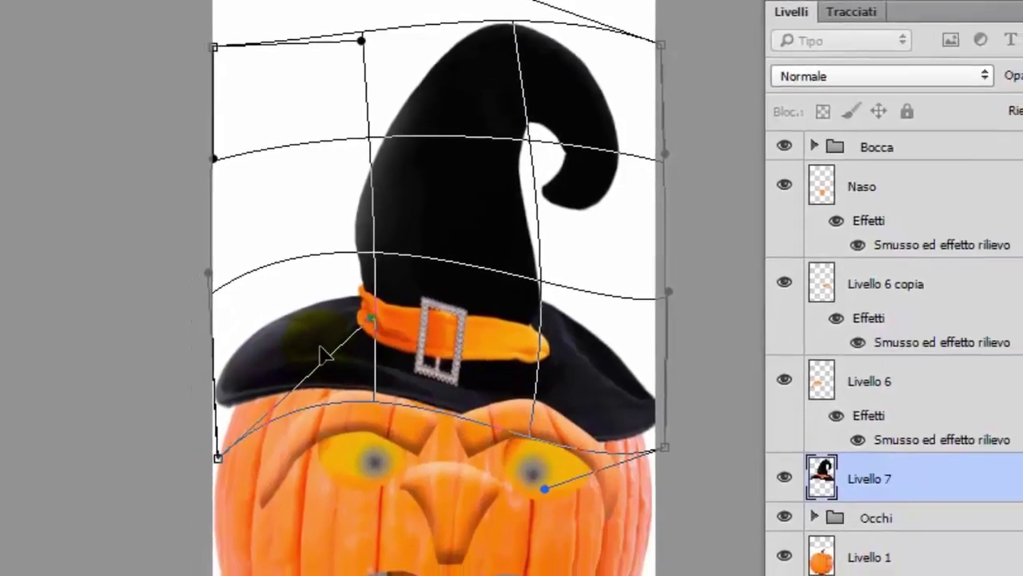
pyautogui.press('Return')
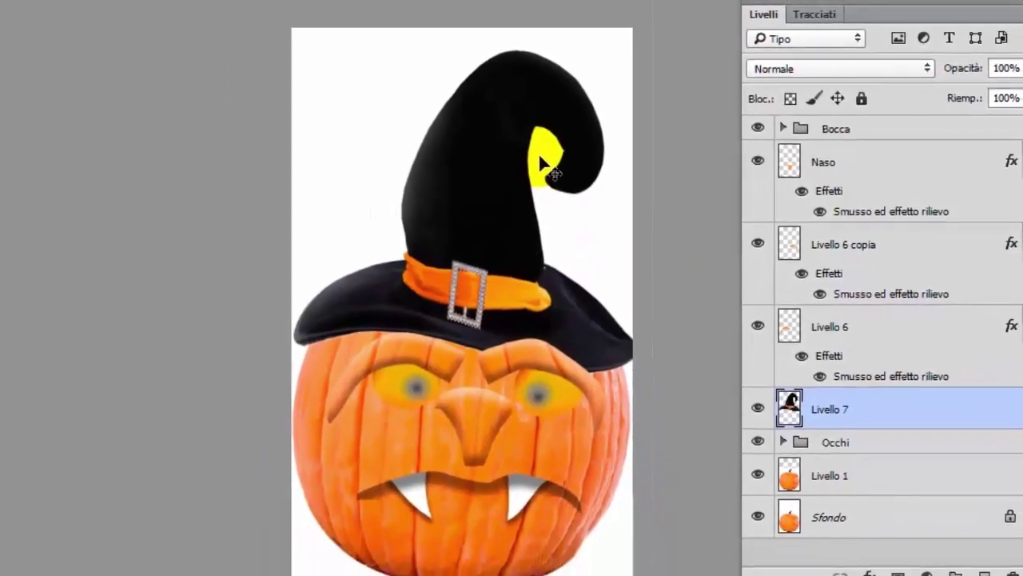
# - Use the Crop tool to enlarge the canvas to about 1081×1784 px, adding white margins
pyautogui.click(19, 94)
pyautogui.rightClick(18, 94)
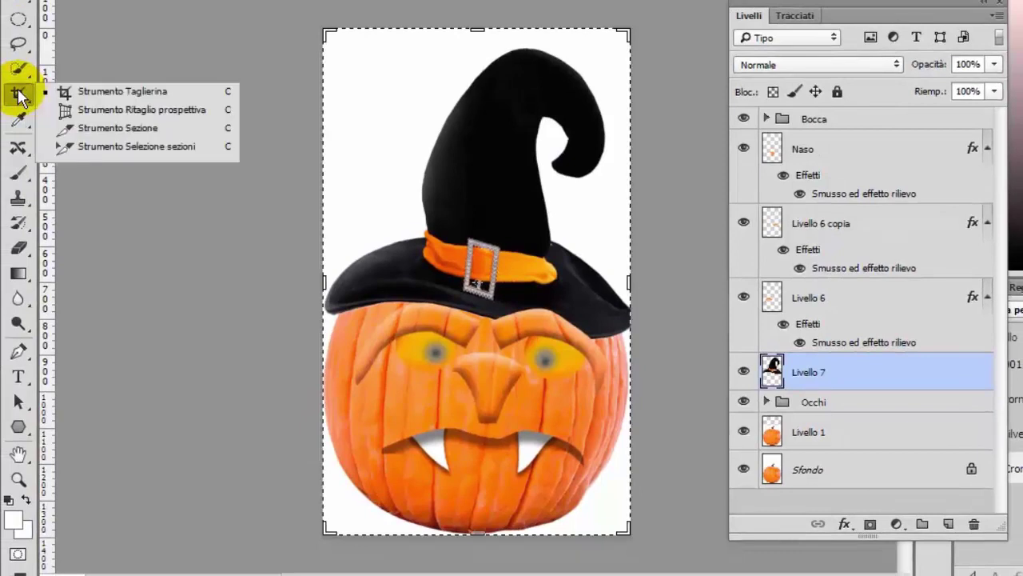
pyautogui.click(144, 92)
pyautogui.hotkey('ctrl', '-')
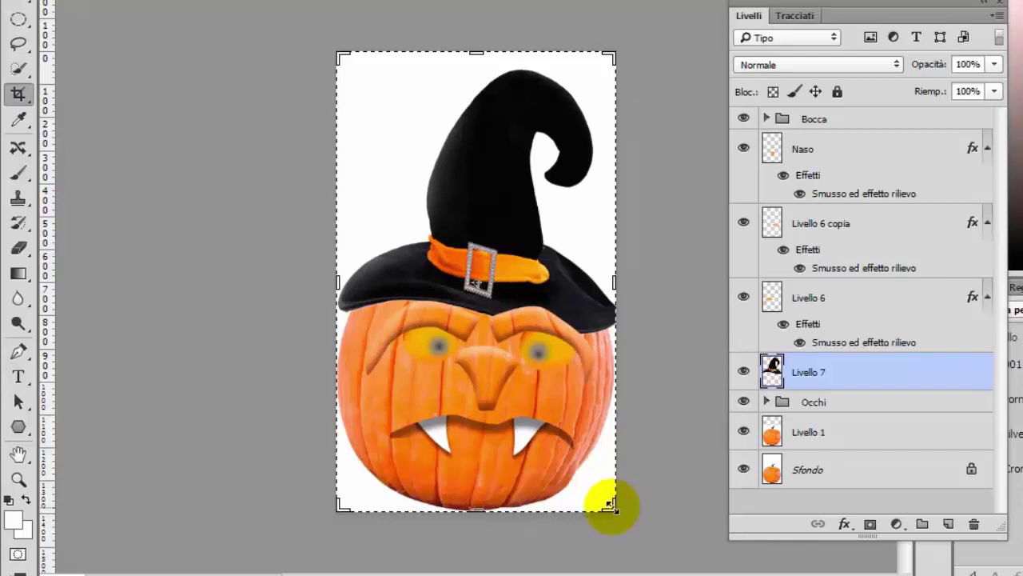
pyautogui.moveTo(609, 504); pyautogui.dragTo(685, 545)
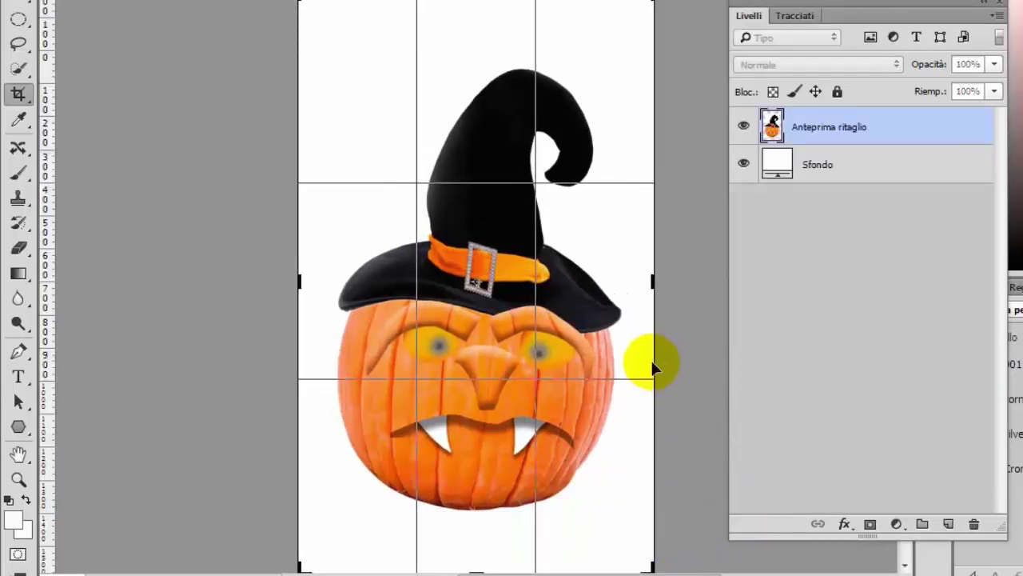
pyautogui.doubleClick(651, 362)
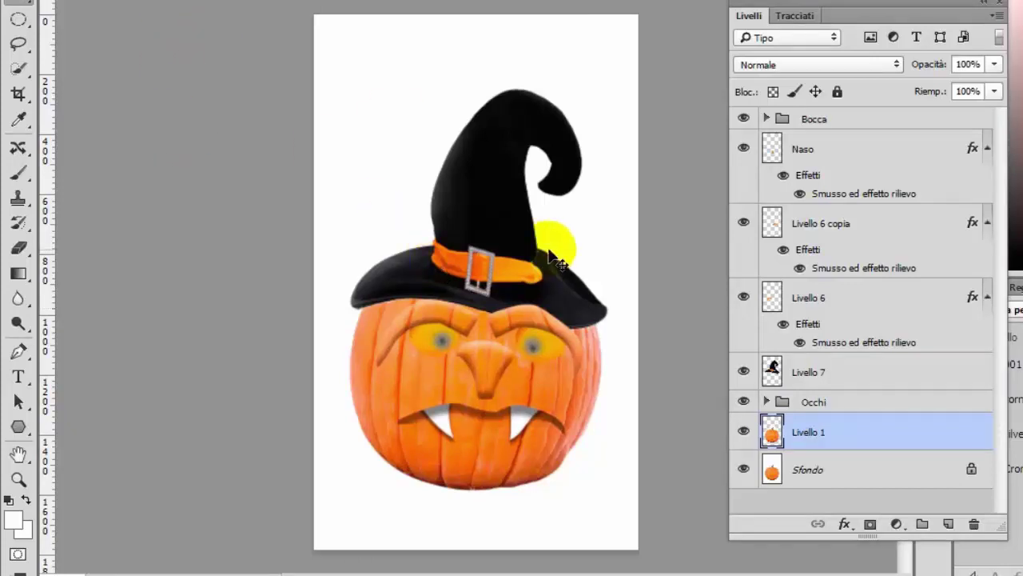
pyautogui.scroll(2, 541, 263)
pyautogui.moveTo(518, 307); pyautogui.dragTo(501, 145)
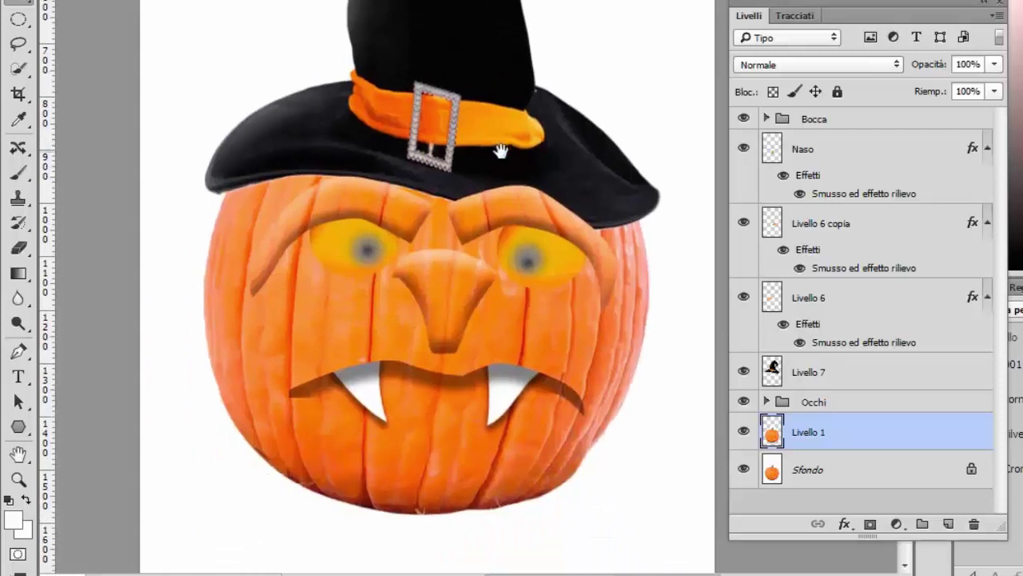
pyautogui.scroll(1, 501, 151)
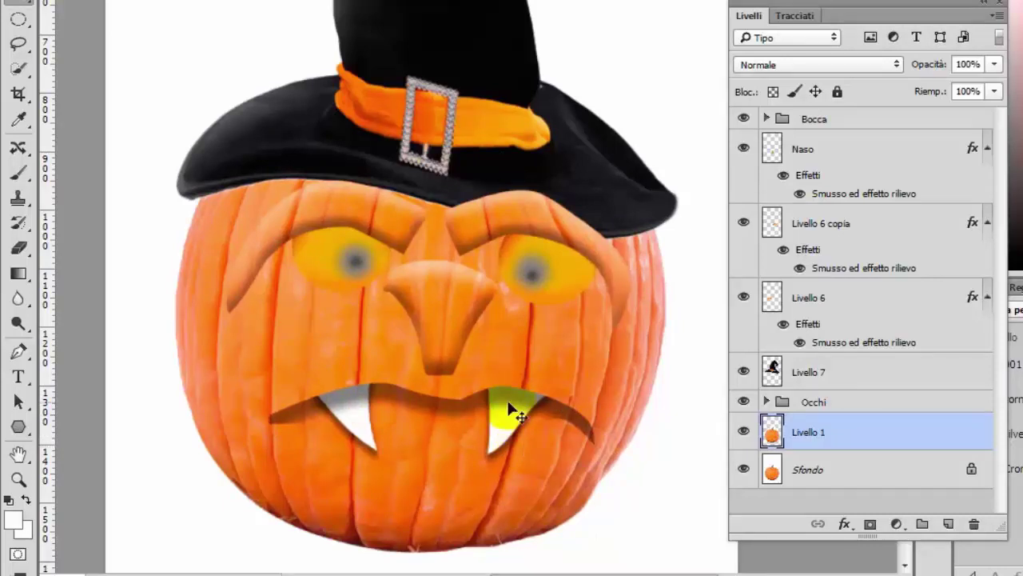
pyautogui.scroll(-1, 507, 388)
pyautogui.scroll(-1, 503, 389)
pyautogui.scroll(-1, 503, 385)
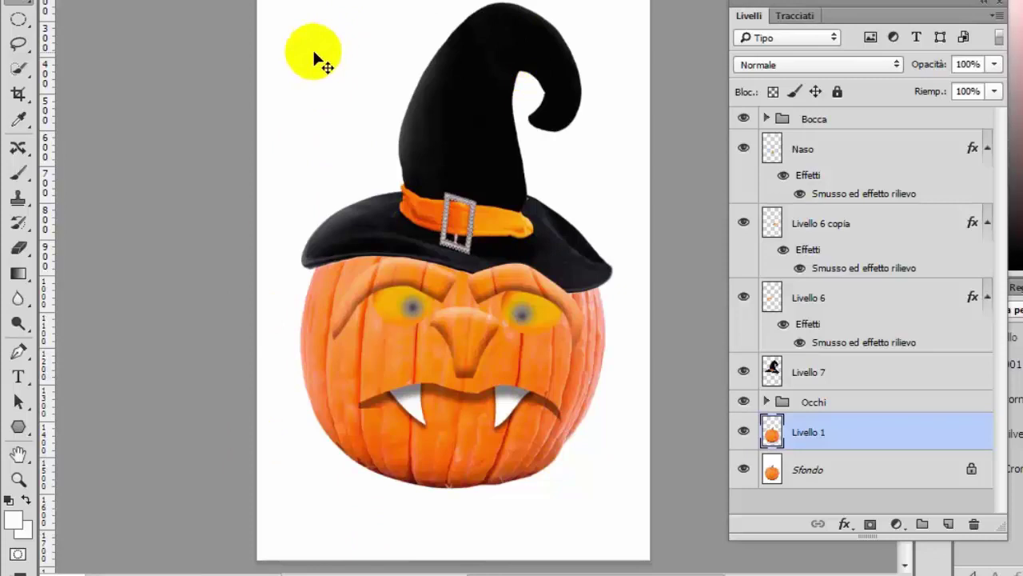
pyautogui.scroll(-1, 314, 60)
pyautogui.scroll(1, 314, 60)
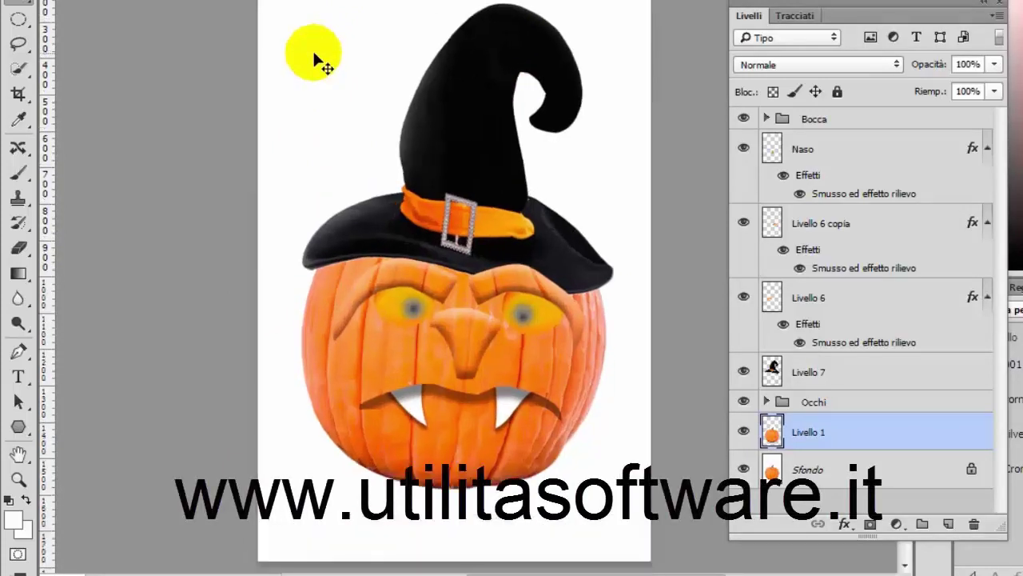